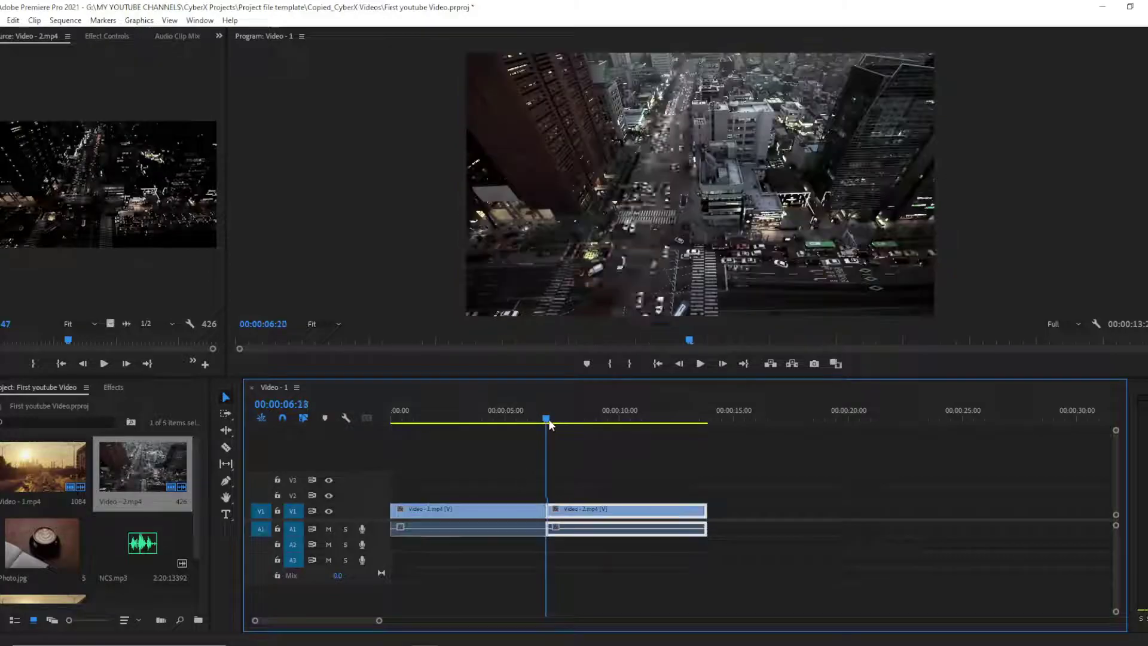
- Scrub around the cut between Video - 1.mp4 and Video - 2.mp4 to examine how the clips change without a transition
{"action": "left_click", "coordinate": [577, 450]}
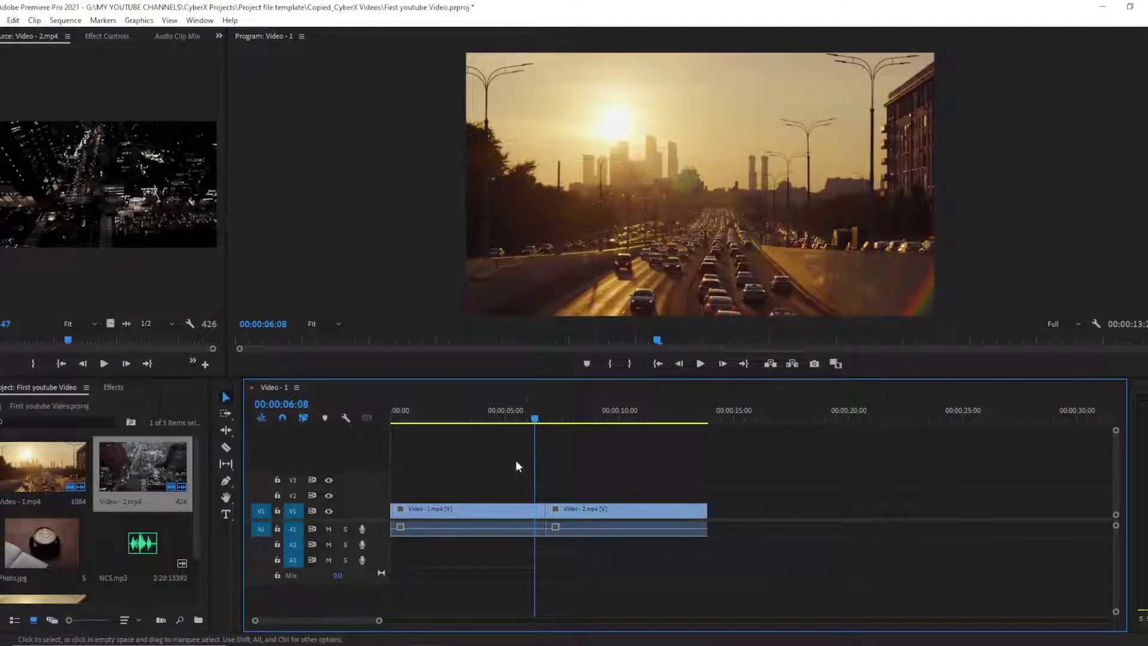
{"action": "left_click", "coordinate": [537, 419]}
{"action": "mouse_move", "coordinate": [540, 419]}
{"action": "left_mouse_down"}
{"action": "mouse_move", "coordinate": [548, 413]}
{"action": "mouse_move", "coordinate": [538, 422]}
{"action": "left_mouse_up"}
{"action": "left_click", "coordinate": [583, 466]}
{"action": "left_click", "coordinate": [568, 449]}
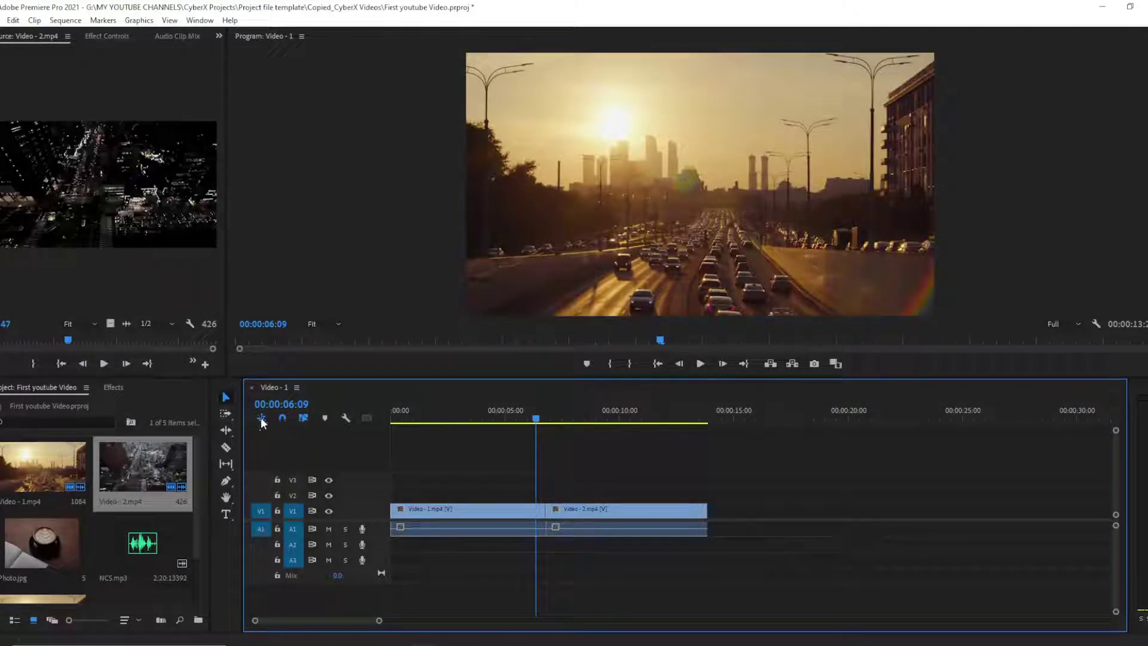
{"action": "left_click", "coordinate": [532, 509]}
{"action": "left_click_drag", "start_coordinate": [540, 413], "coordinate": [543, 417]}
{"action": "left_click", "coordinate": [613, 470]}
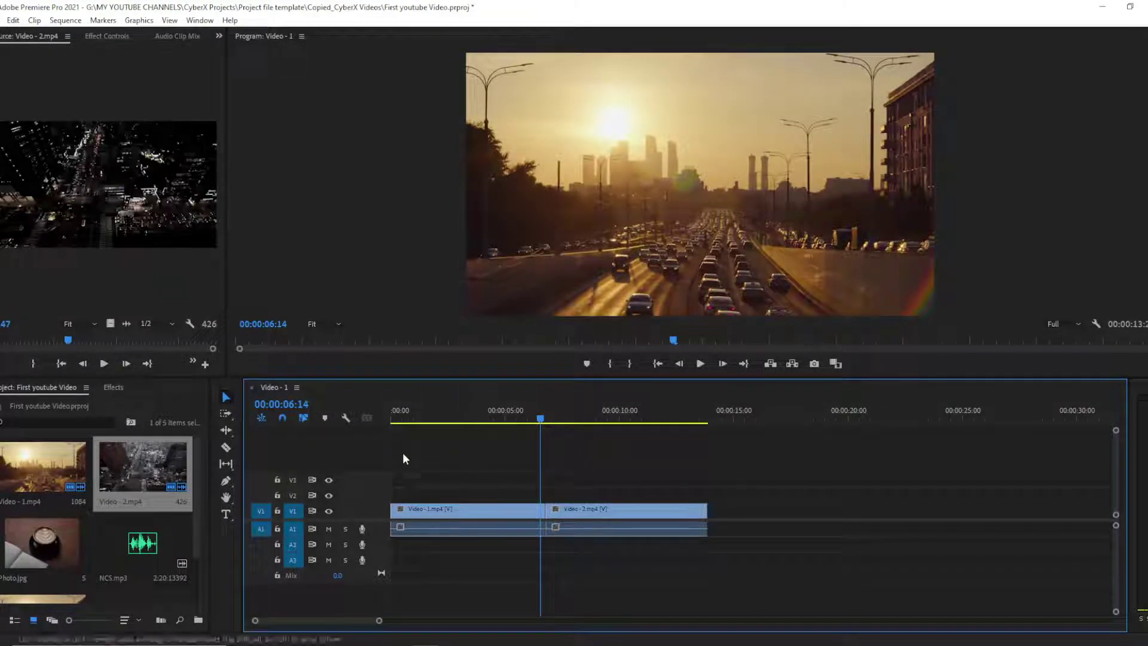
- Apply the Cross Zoom video transition from the Zoom group to the cut between Video - 1.mp4 and Video - 2.mp4 on V1
{"action": "left_click", "coordinate": [117, 391]}
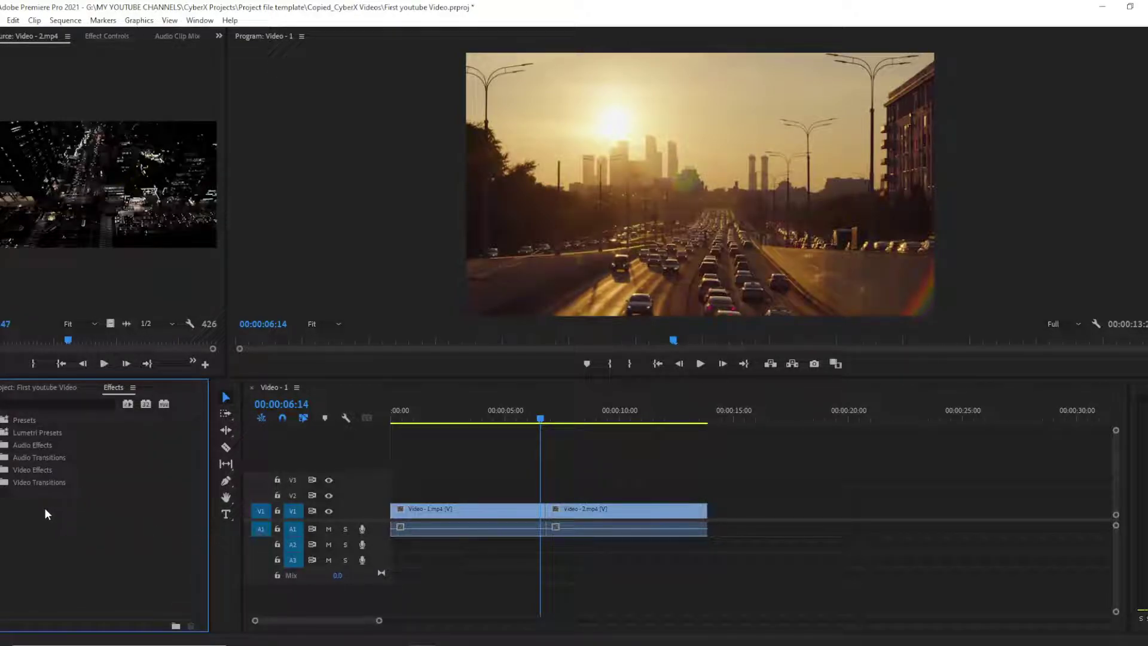
{"action": "double_click", "coordinate": [63, 484]}
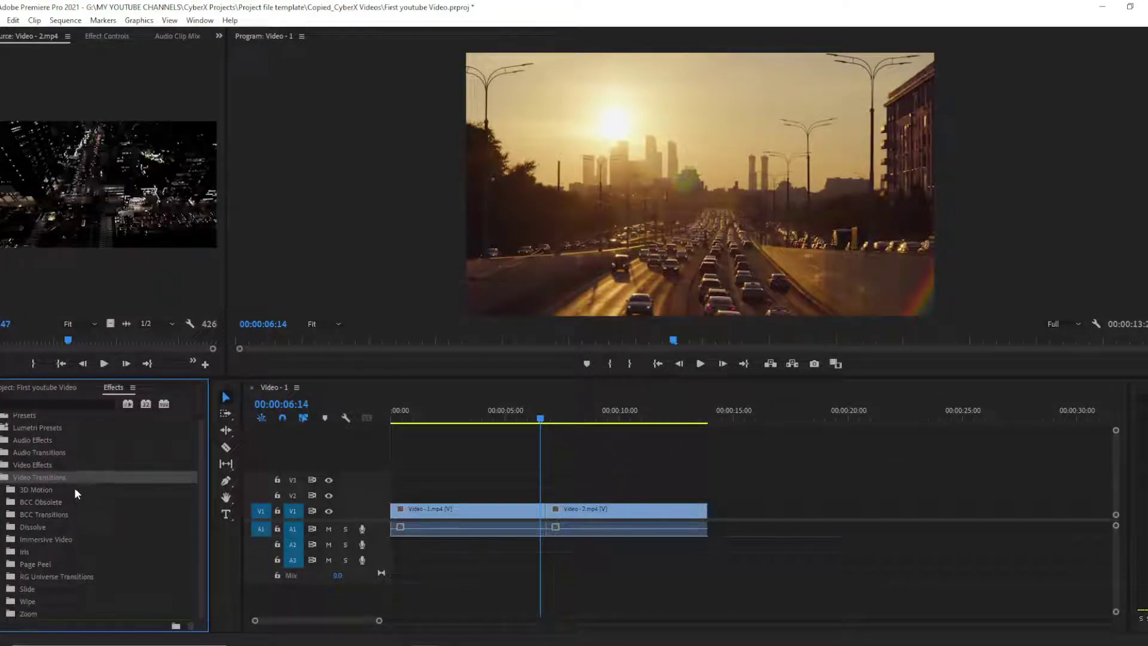
{"action": "left_click", "coordinate": [53, 490]}
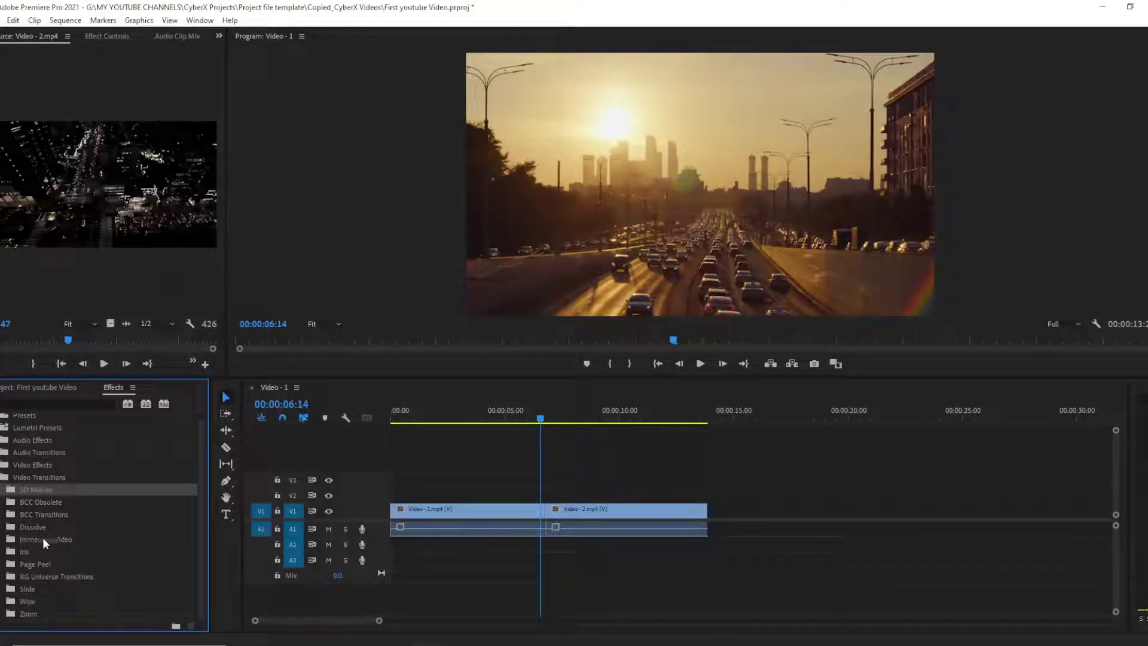
{"action": "left_click", "coordinate": [2, 613]}
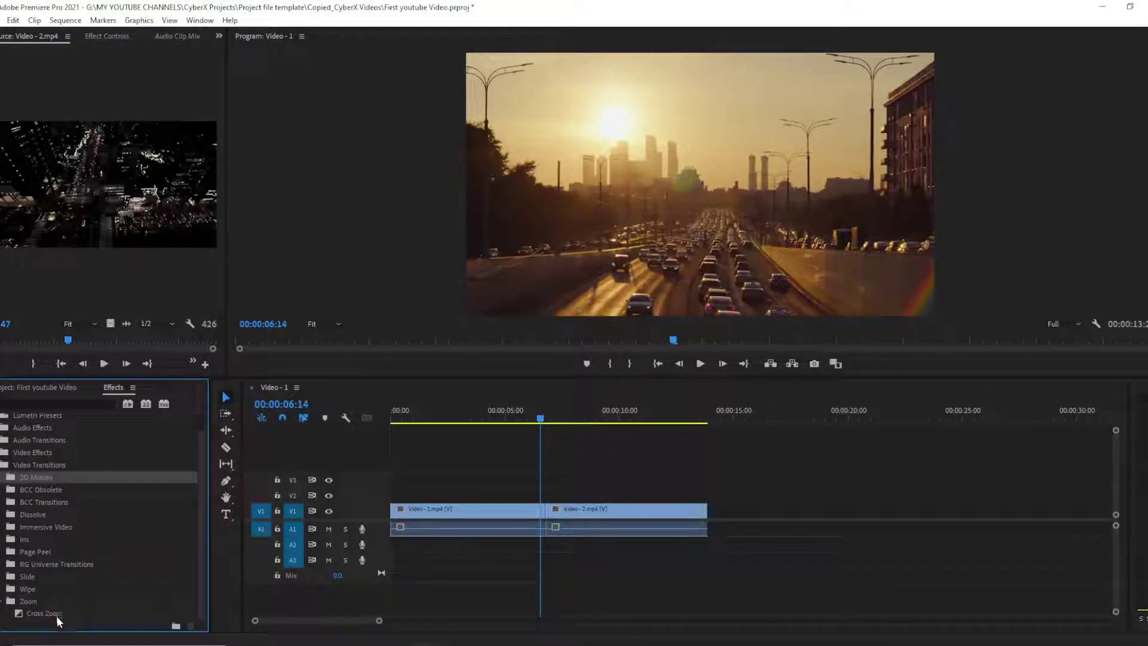
{"action": "left_click", "coordinate": [2, 603]}
{"action": "left_click", "coordinate": [1, 602]}
{"action": "left_click", "coordinate": [47, 614]}
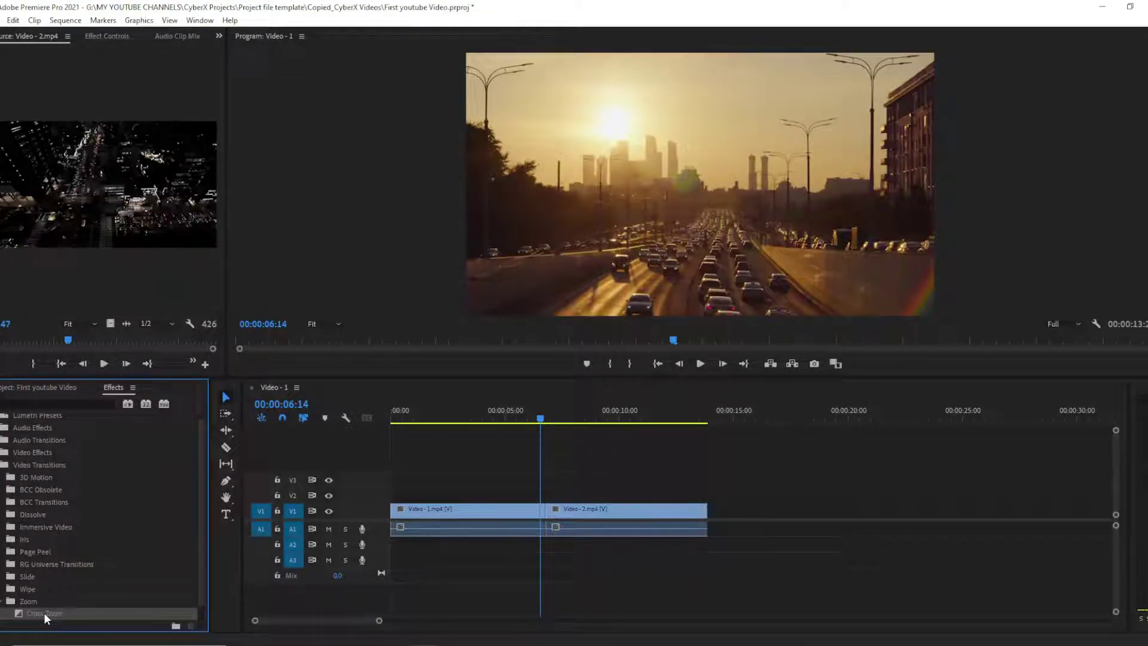
{"action": "left_click_drag", "start_coordinate": [45, 612], "coordinate": [550, 509]}
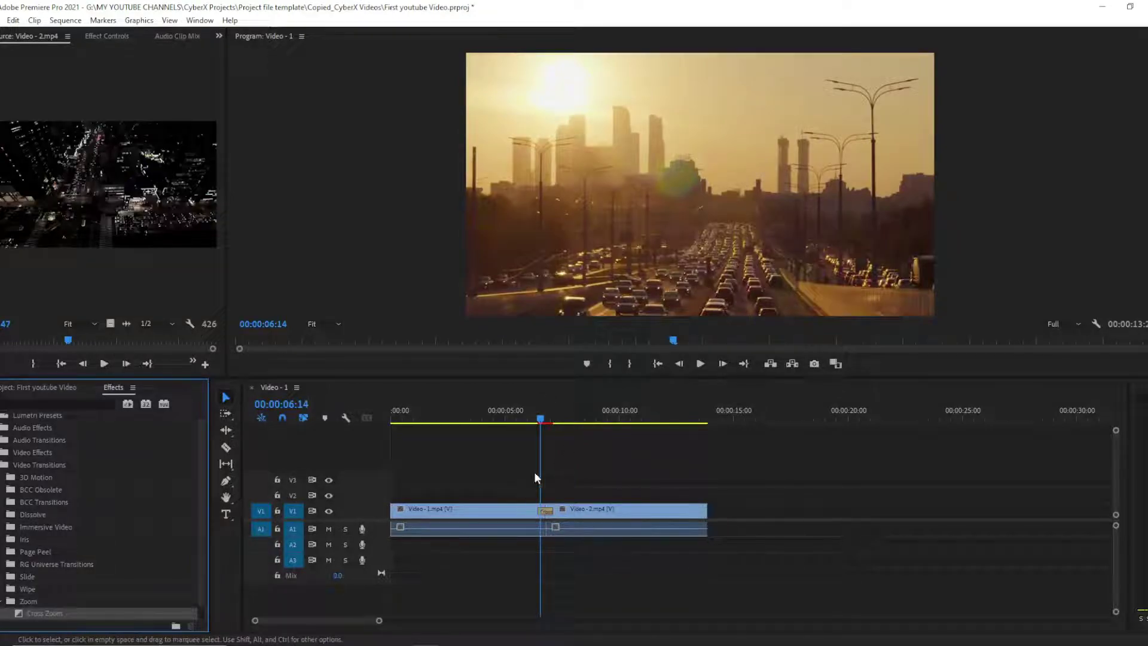
- Play the sequence from about 00:00:06:00 across the cut and scrub over the Cross Zoom transition to preview it
{"action": "left_click_drag", "start_coordinate": [535, 416], "coordinate": [528, 418]}
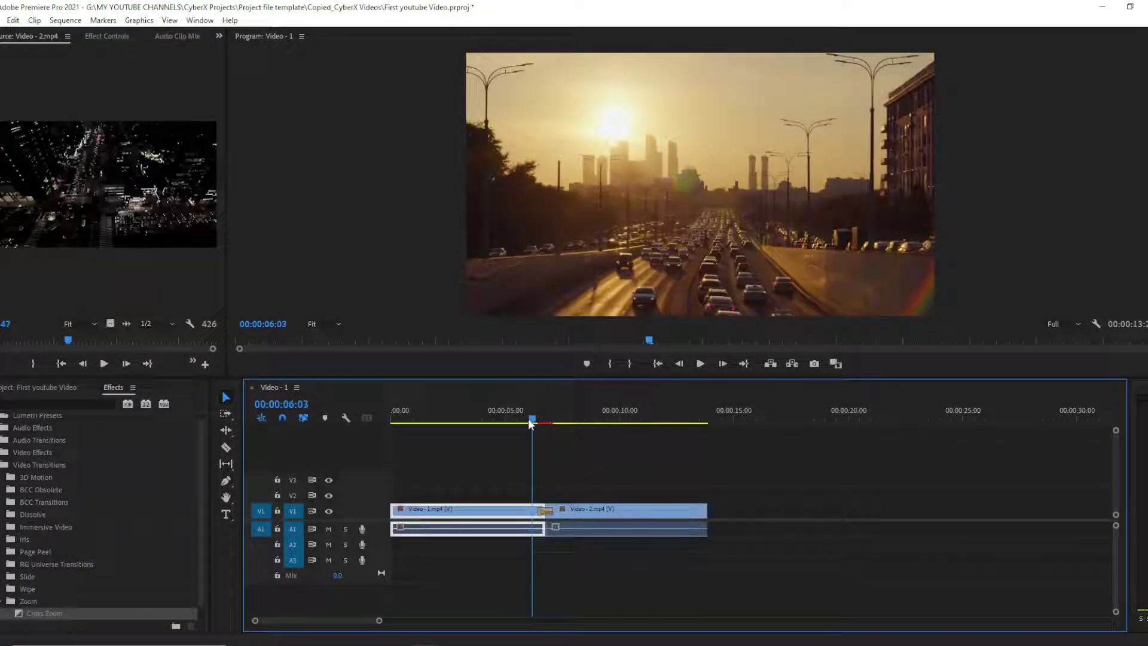
{"action": "left_click", "coordinate": [585, 453]}
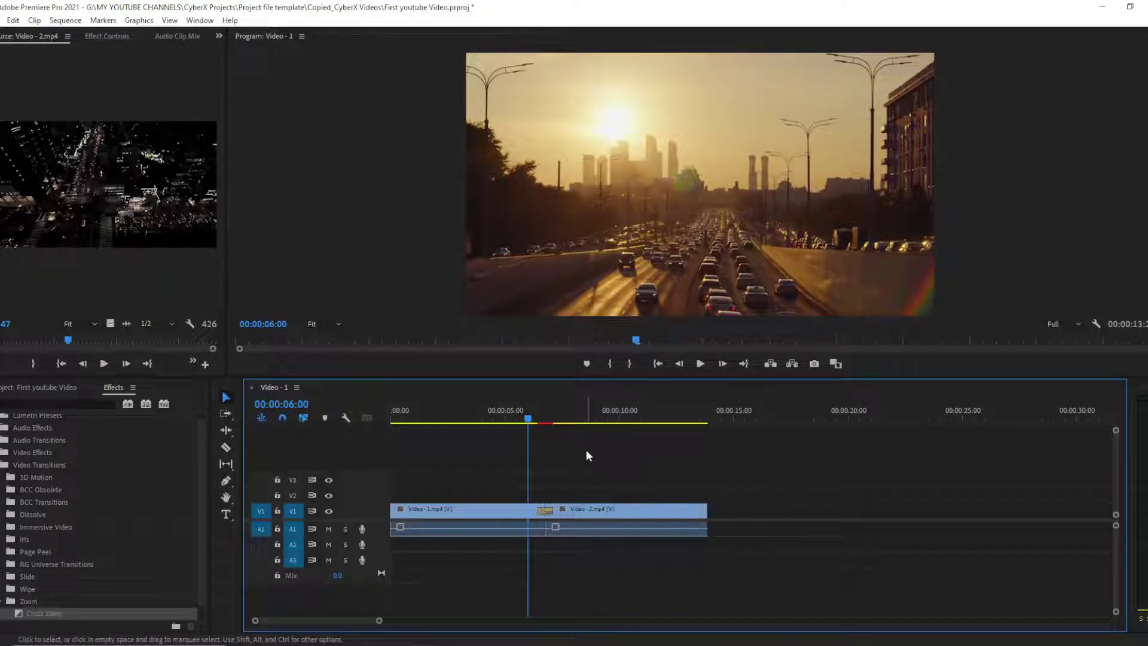
{"action": "key", "text": "space"}
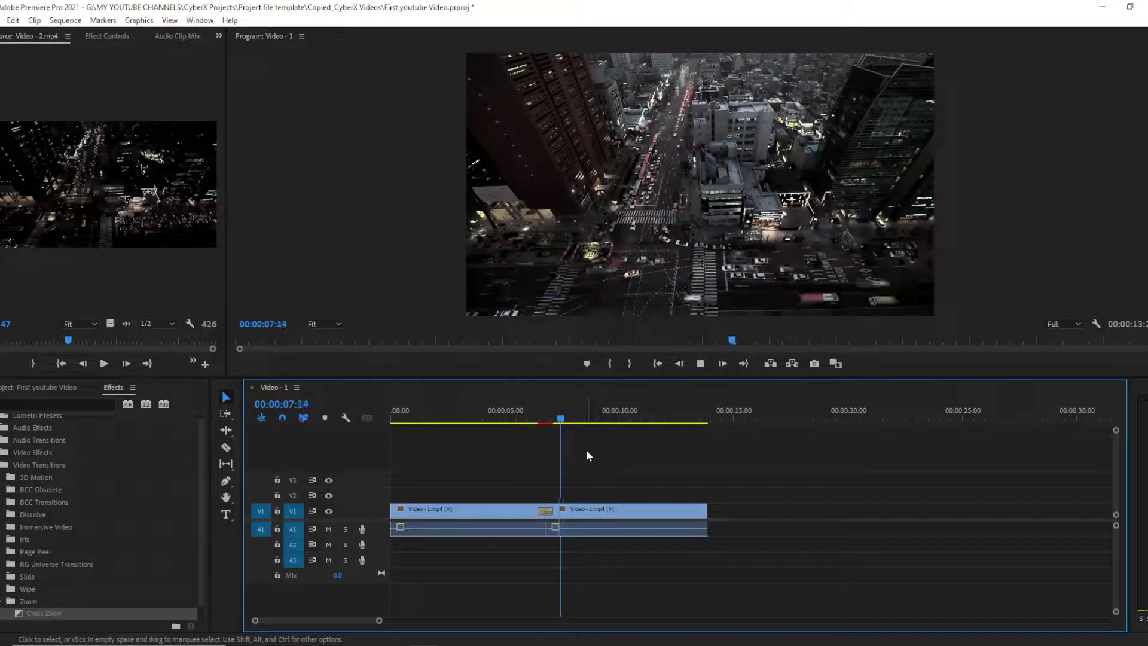
{"action": "key", "text": "space"}
{"action": "left_click", "coordinate": [532, 419]}
{"action": "left_click_drag", "start_coordinate": [533, 420], "coordinate": [553, 418]}
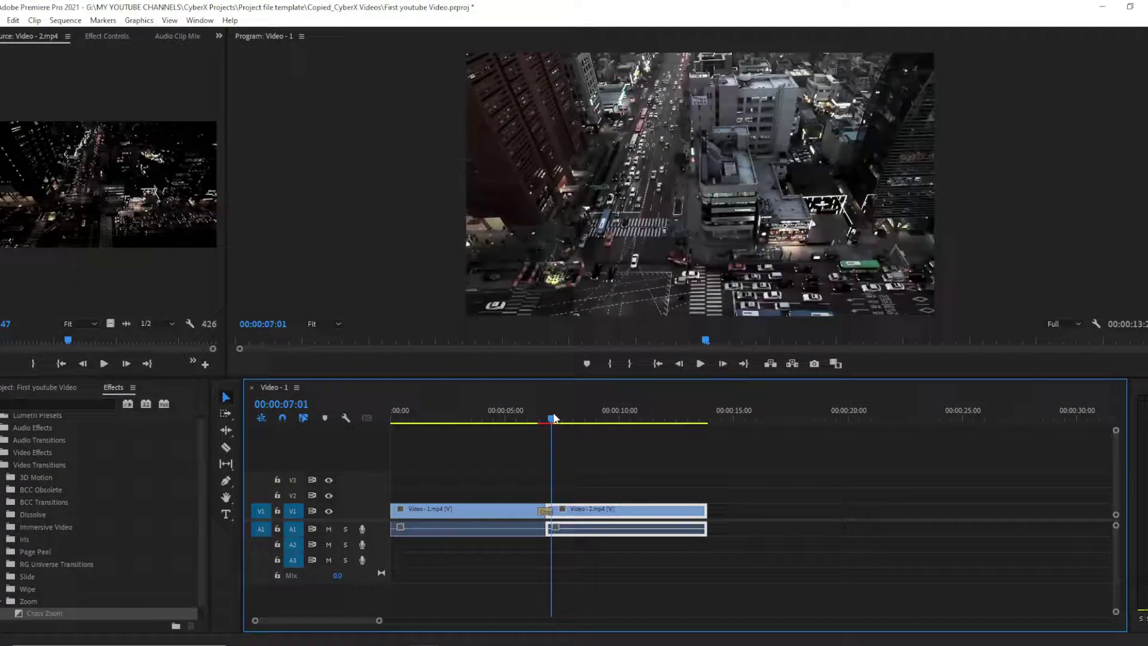
{"action": "left_click", "coordinate": [582, 471]}
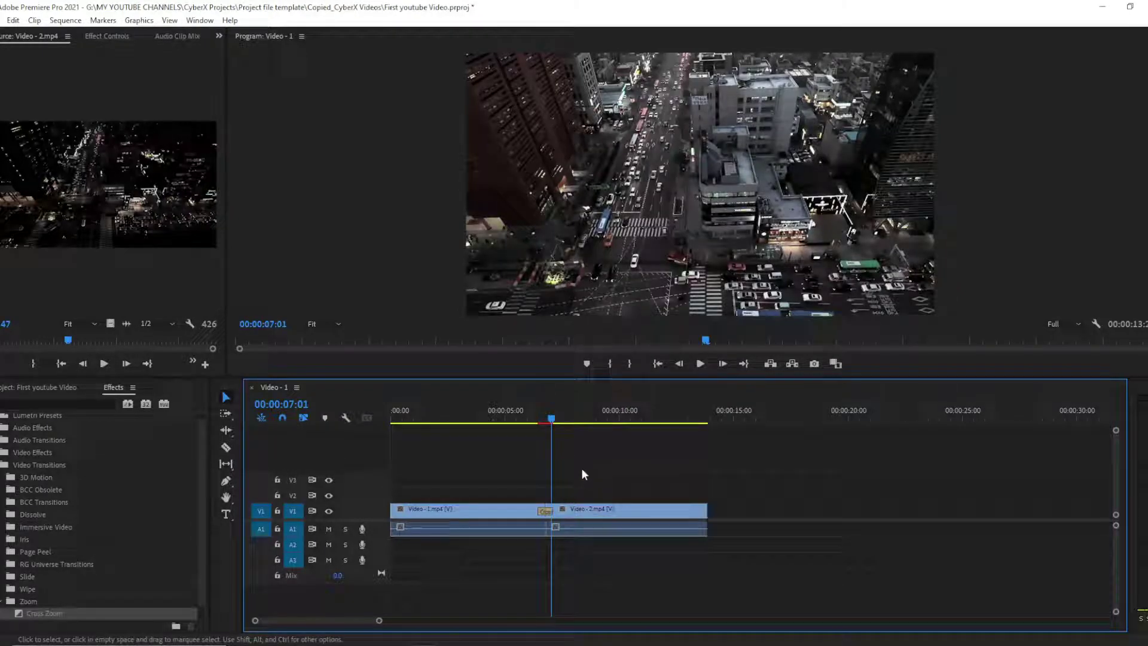
- Play the Cross Zoom transition at a closer timeline zoom, return to just before it and select it
{"action": "mouse_move", "coordinate": [378, 619]}
{"action": "left_mouse_down"}
{"action": "mouse_move", "coordinate": [346, 620]}
{"action": "mouse_move", "coordinate": [364, 620]}
{"action": "left_mouse_up"}
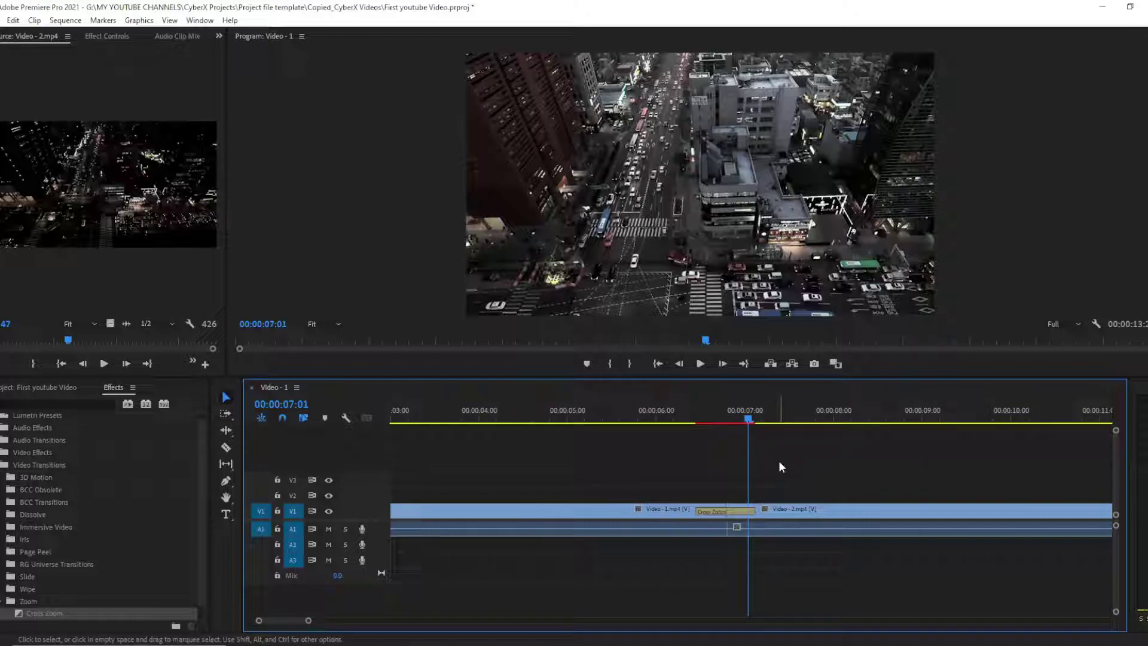
{"action": "left_click", "coordinate": [688, 421]}
{"action": "key", "text": "space"}
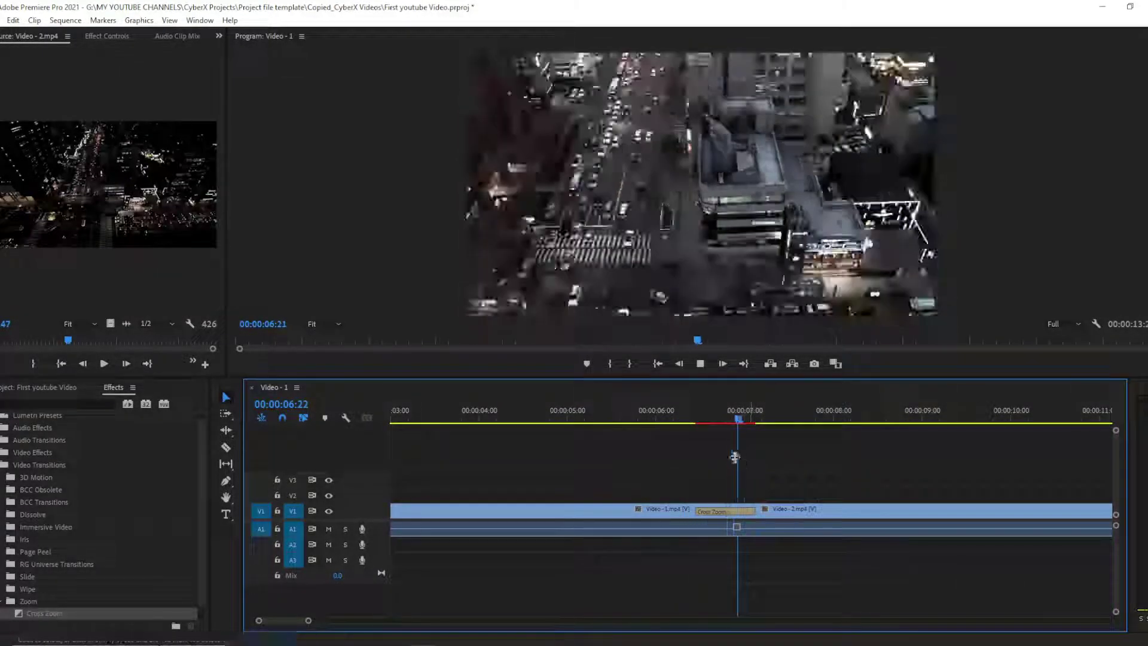
{"action": "left_click", "coordinate": [688, 416]}
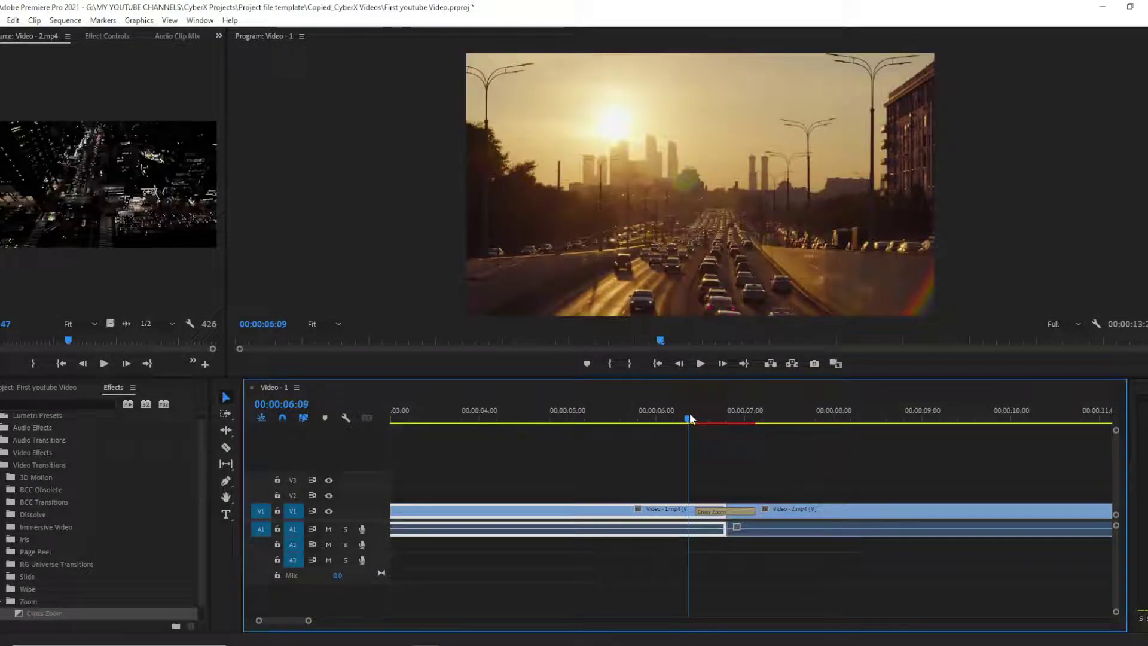
{"action": "left_click", "coordinate": [723, 511]}
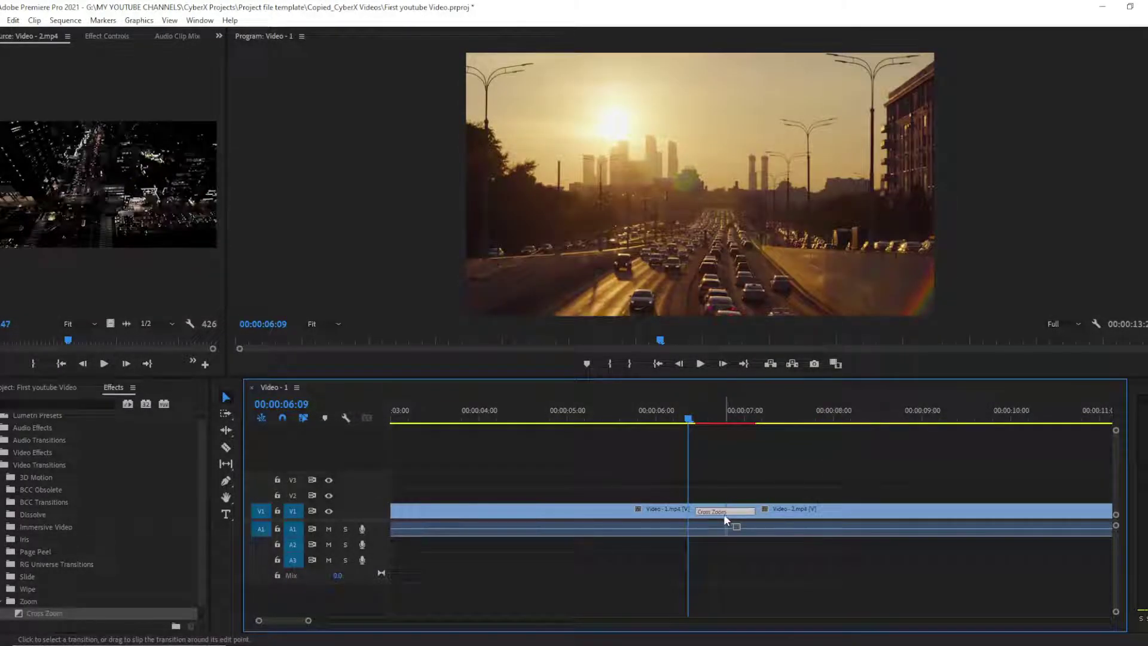
- Zoom the timeline out to its full range and back in on the cut, and select the Cross Zoom transition
{"action": "left_click_drag", "start_coordinate": [310, 620], "coordinate": [529, 598]}
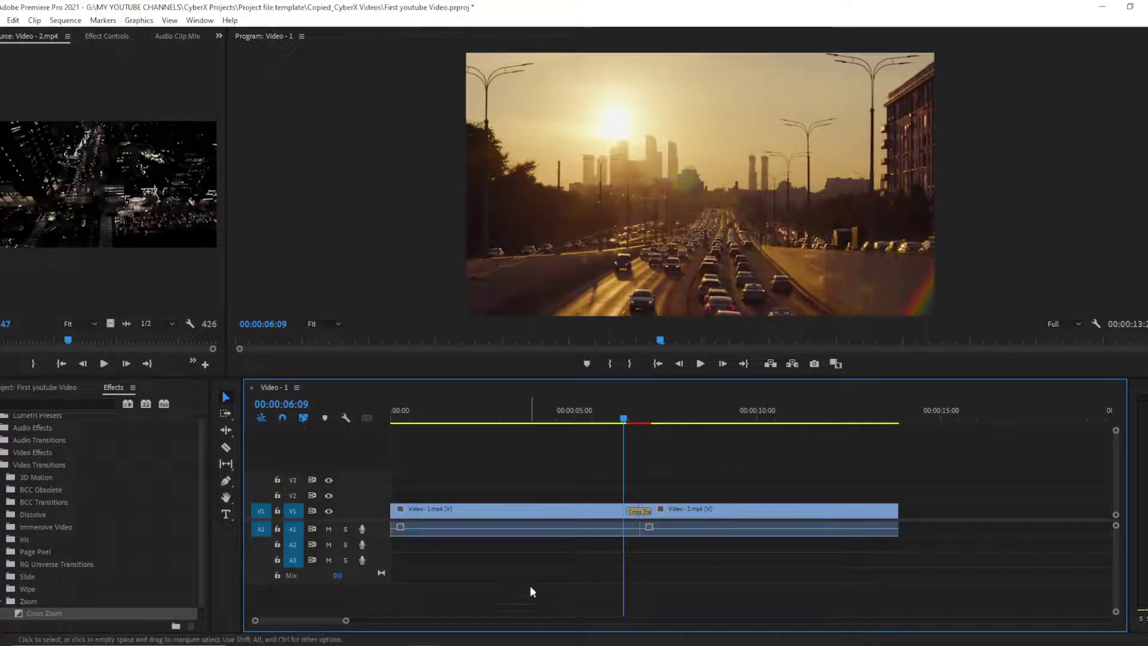
{"action": "left_click_drag", "start_coordinate": [345, 625], "coordinate": [969, 619]}
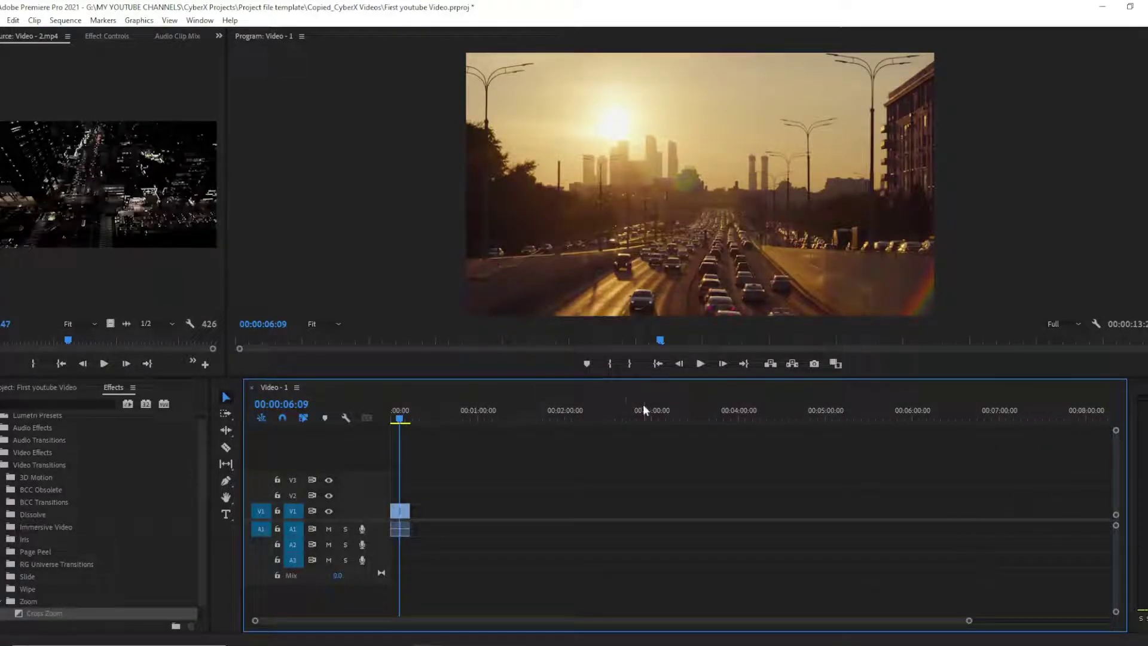
{"action": "left_click_drag", "start_coordinate": [969, 620], "coordinate": [1111, 619]}
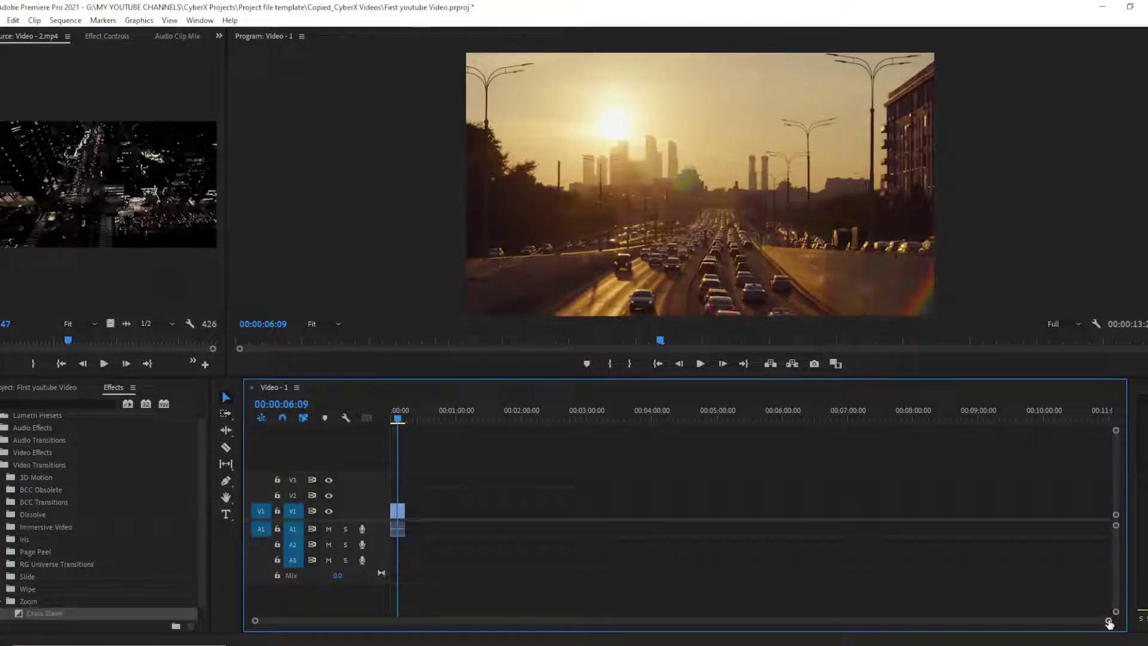
{"action": "left_click_drag", "start_coordinate": [1109, 624], "coordinate": [766, 600]}
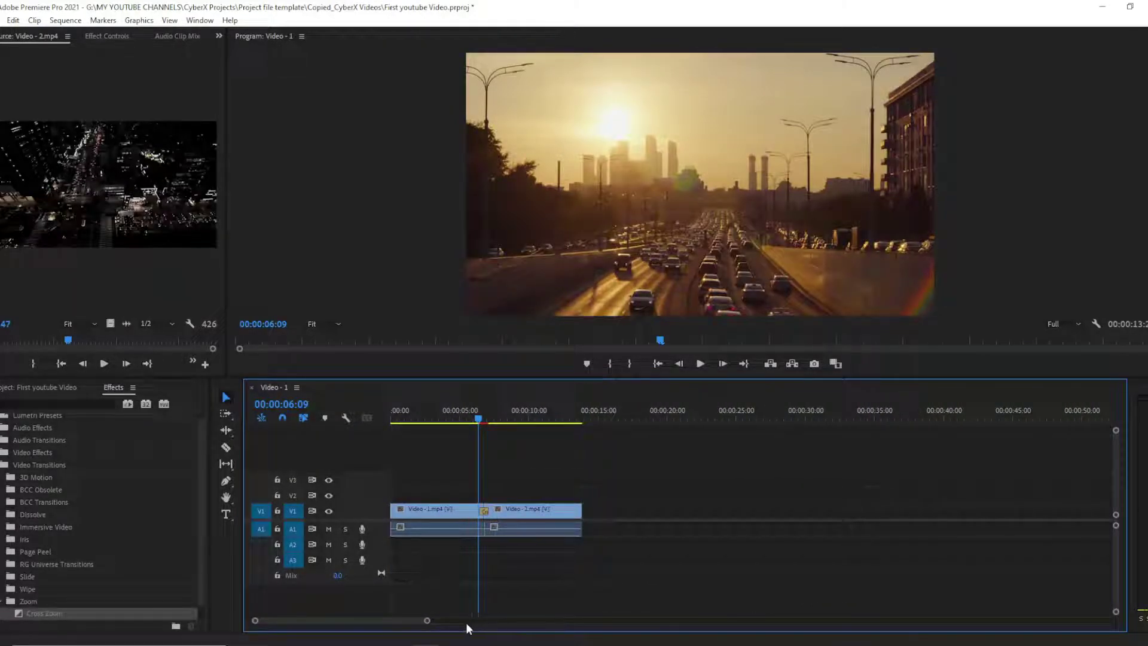
{"action": "left_click_drag", "start_coordinate": [428, 625], "coordinate": [455, 612]}
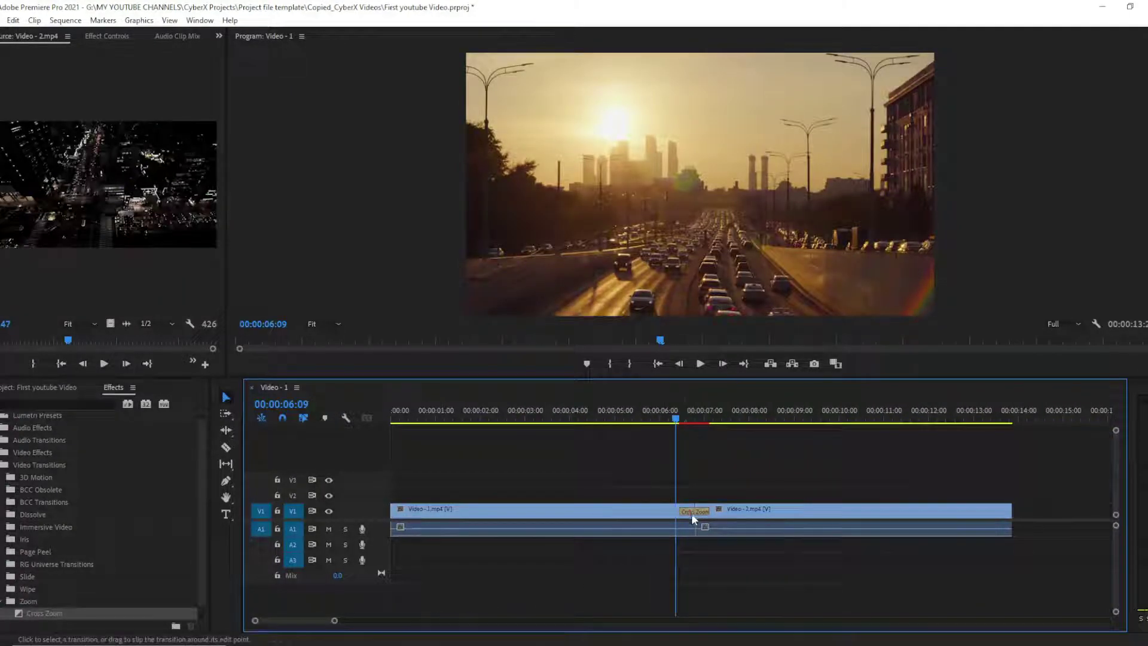
{"action": "left_click_drag", "start_coordinate": [332, 612], "coordinate": [306, 621]}
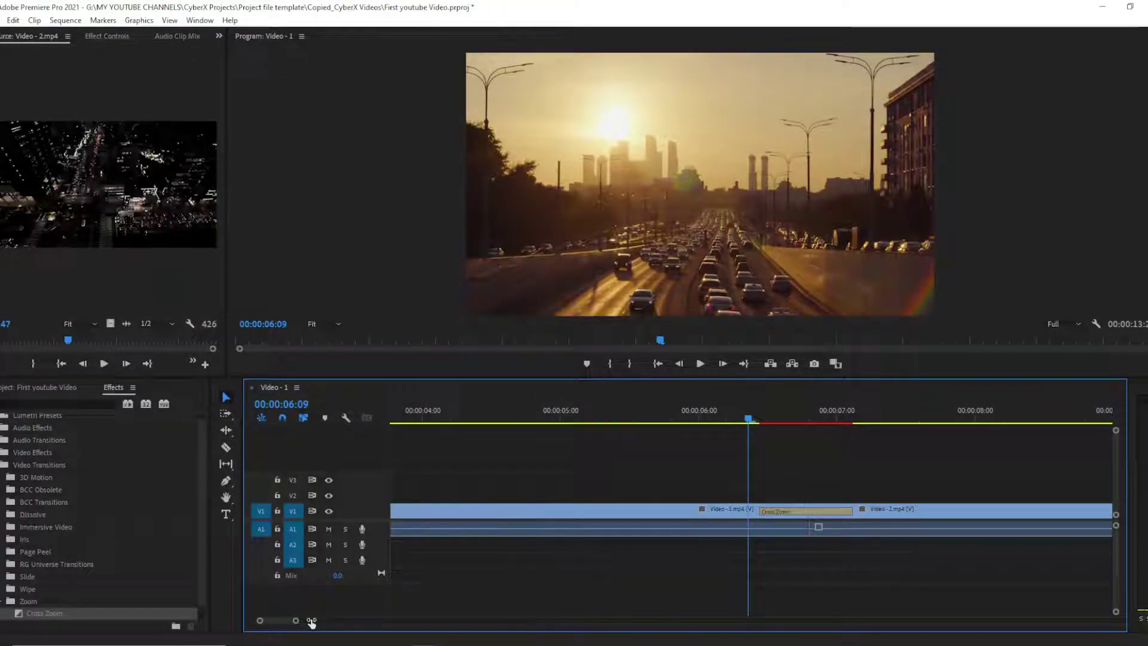
{"action": "left_click", "coordinate": [819, 510]}
{"action": "left_click", "coordinate": [837, 532]}
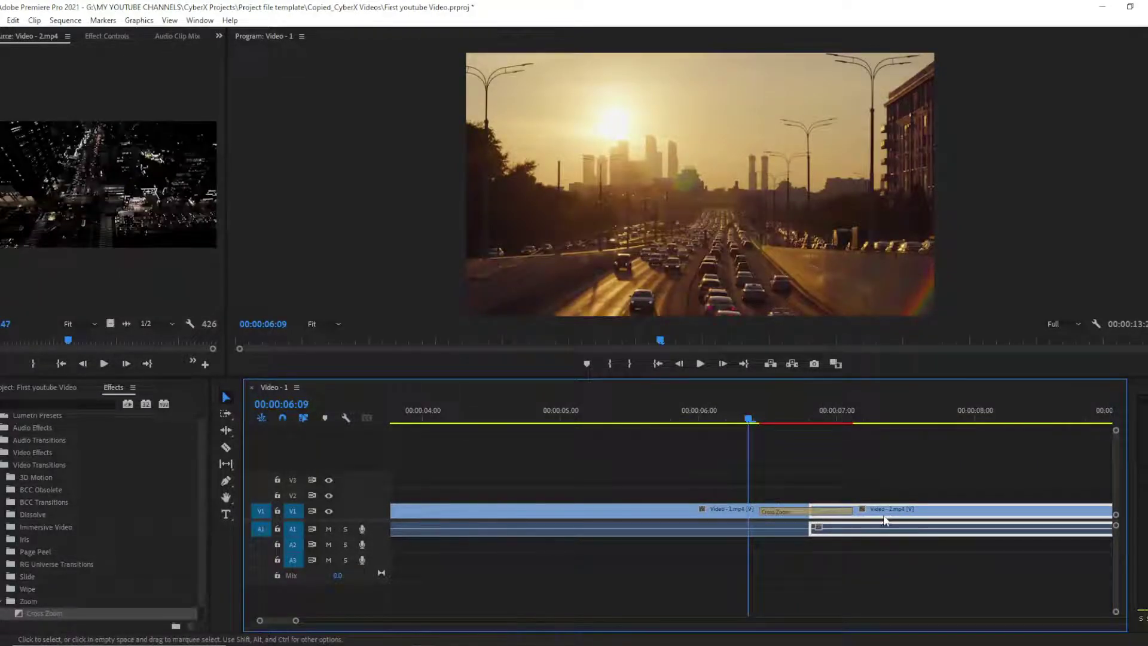
{"action": "left_click", "coordinate": [785, 512]}
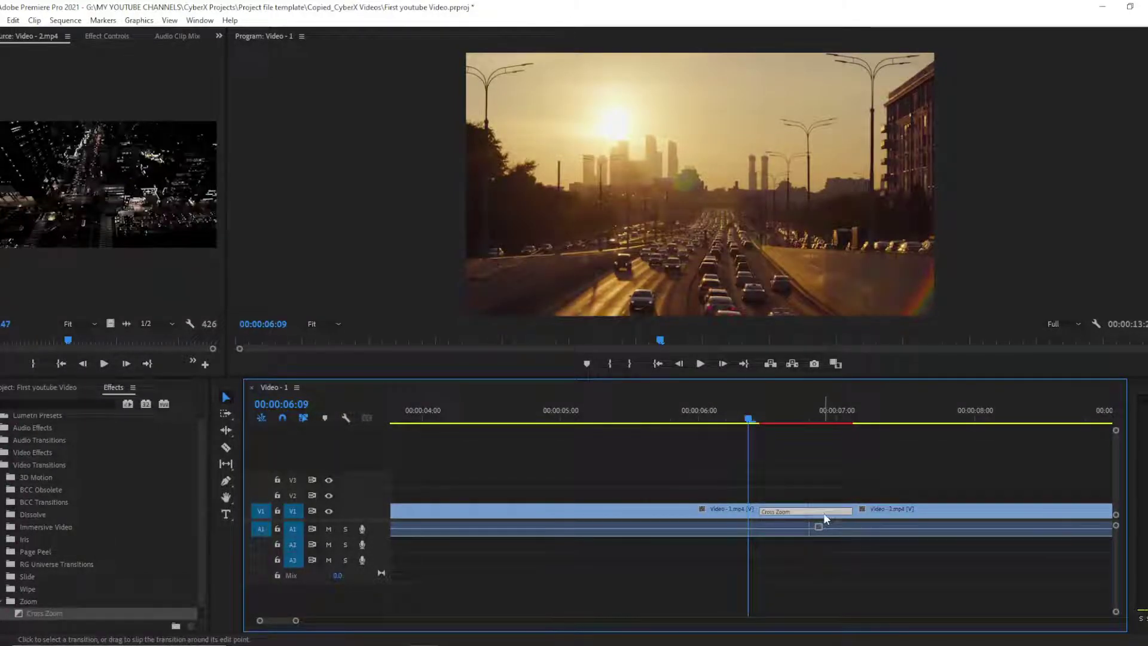
- Shorten the Cross Zoom transition evenly around the cut to about half its length and preview the faster effect
{"action": "left_click_drag", "start_coordinate": [849, 510], "coordinate": [851, 510]}
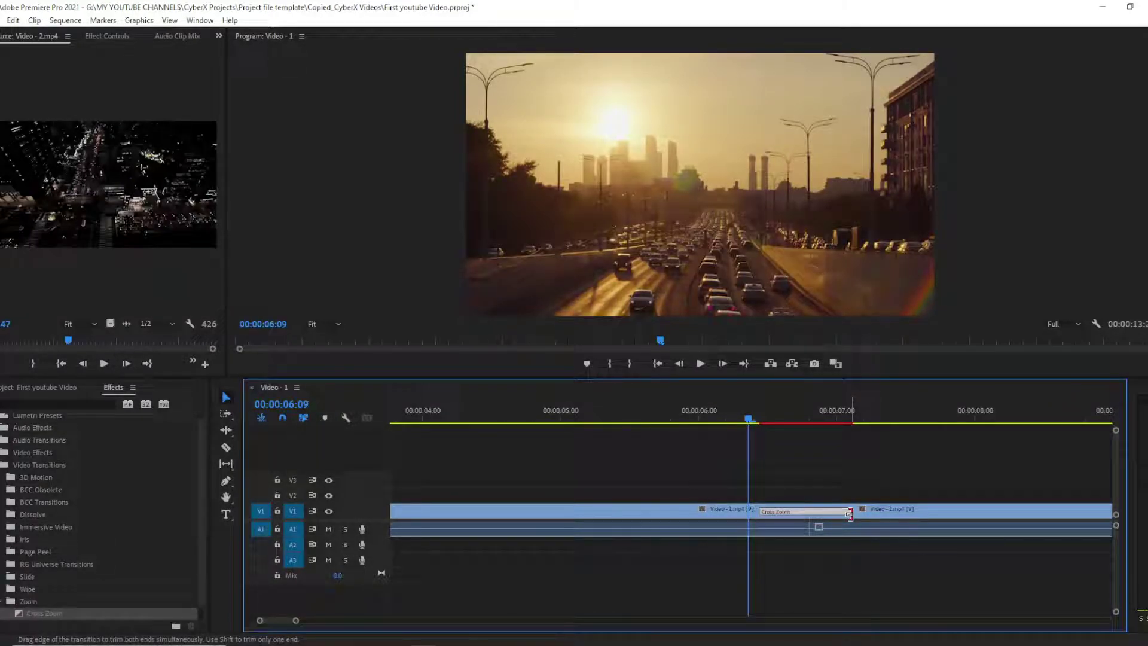
{"action": "left_click_drag", "start_coordinate": [849, 513], "coordinate": [852, 513]}
{"action": "left_click_drag", "start_coordinate": [850, 513], "coordinate": [827, 508]}
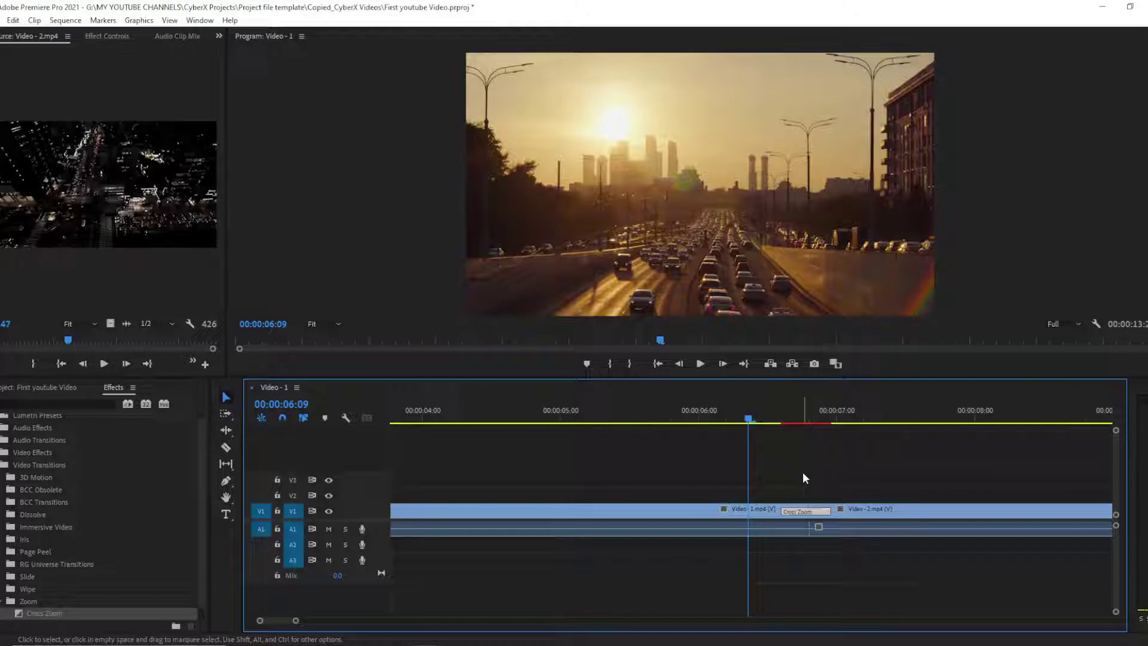
{"action": "key", "text": "space"}
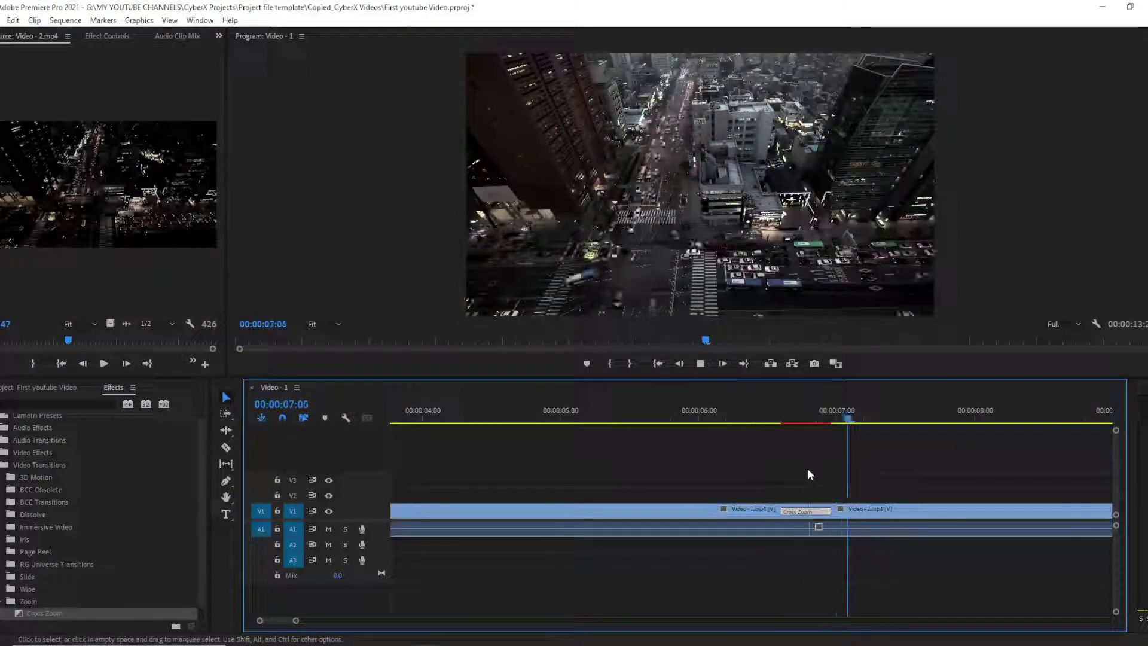
{"action": "left_click", "coordinate": [781, 419]}
{"action": "left_click", "coordinate": [733, 416]}
{"action": "key", "text": "space"}
{"action": "left_click", "coordinate": [738, 416]}
{"action": "left_click", "coordinate": [766, 416]}
{"action": "left_click", "coordinate": [776, 417]}
- Lengthen the Cross Zoom transition evenly around the cut back to about its original length and play it
{"action": "left_click", "coordinate": [817, 511]}
{"action": "left_click_drag", "start_coordinate": [827, 513], "coordinate": [851, 513]}
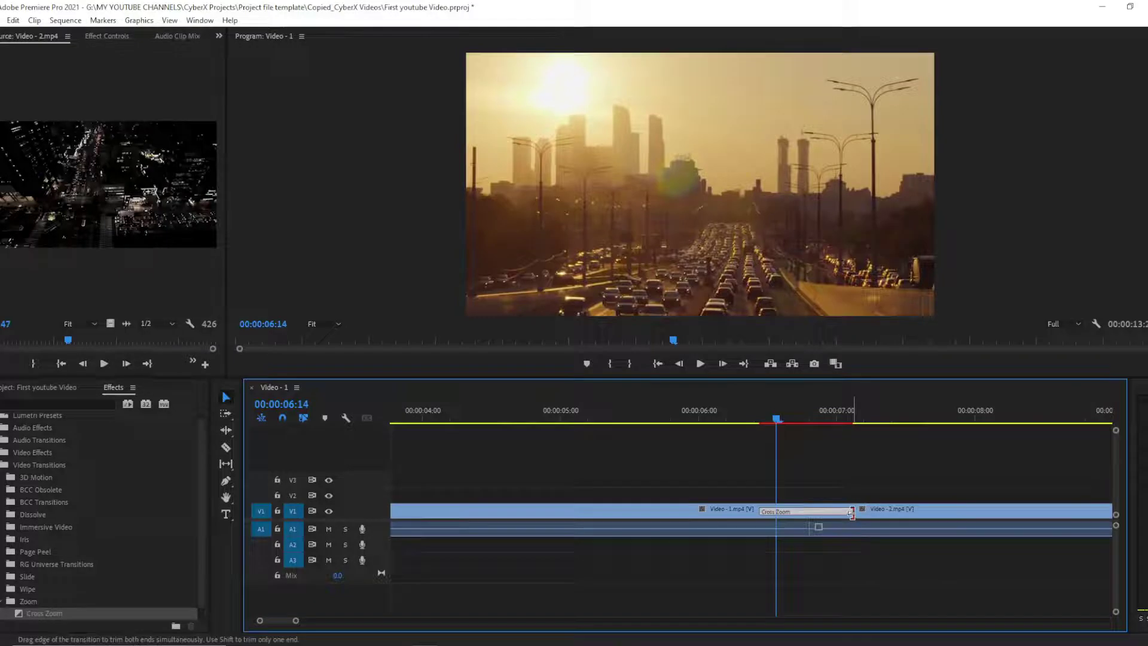
{"action": "left_click", "coordinate": [758, 416]}
{"action": "key", "text": "space"}
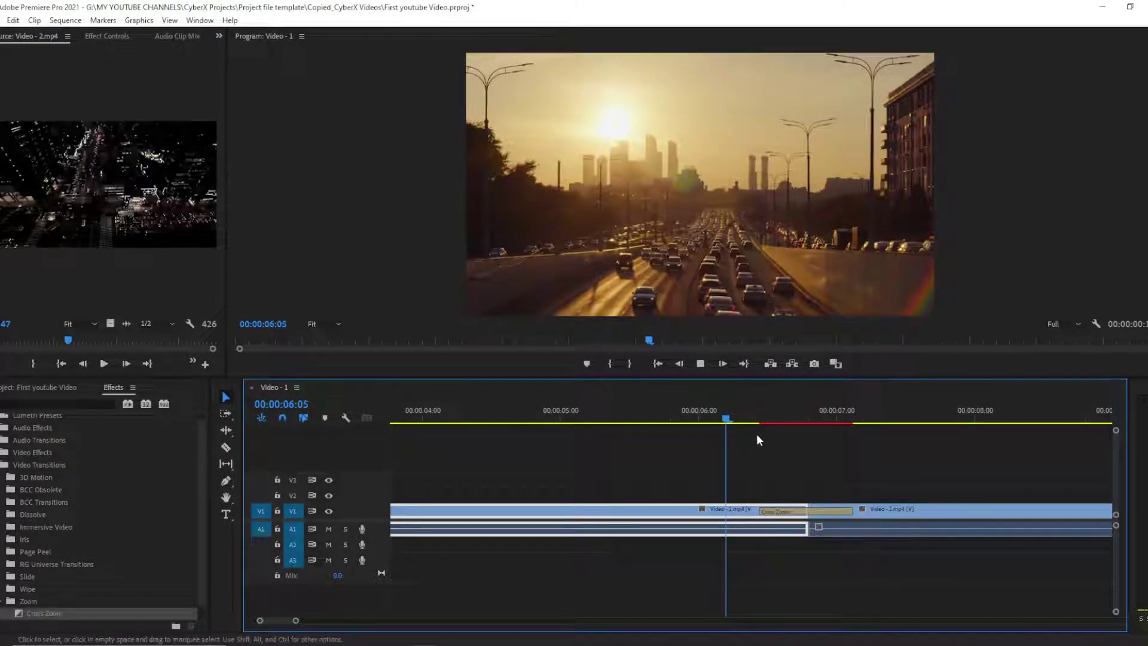
{"action": "left_click", "coordinate": [753, 417]}
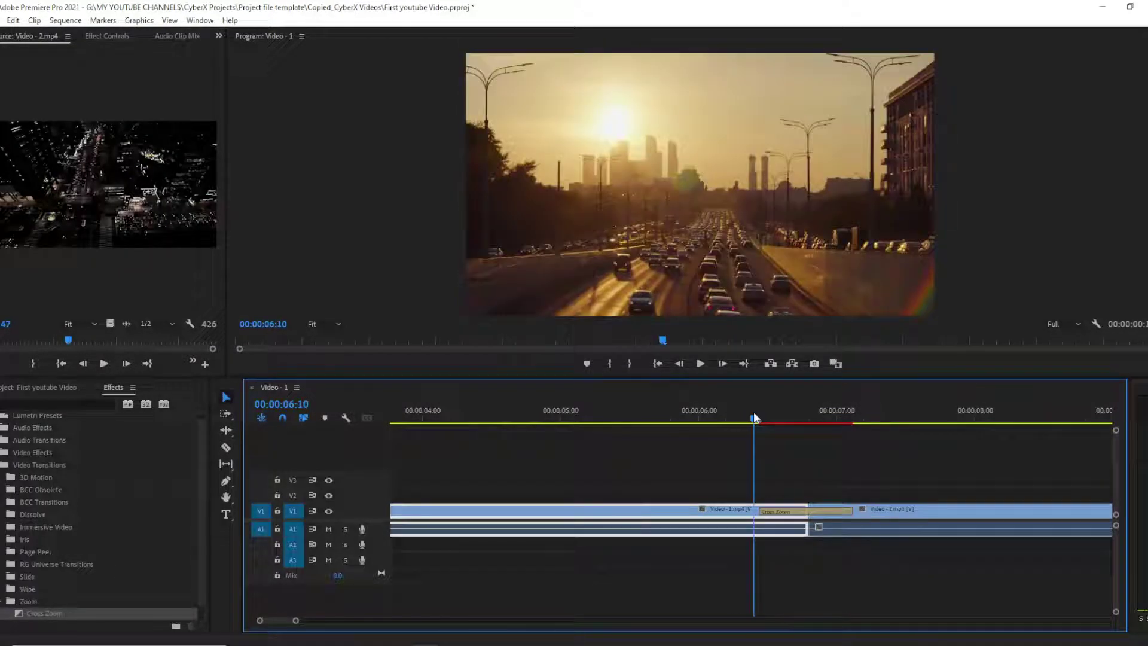
- Trim the Cross Zoom transition to only a few frames around the cut and preview it
{"action": "left_click_drag", "start_coordinate": [759, 511], "coordinate": [801, 513]}
{"action": "key", "text": "space"}
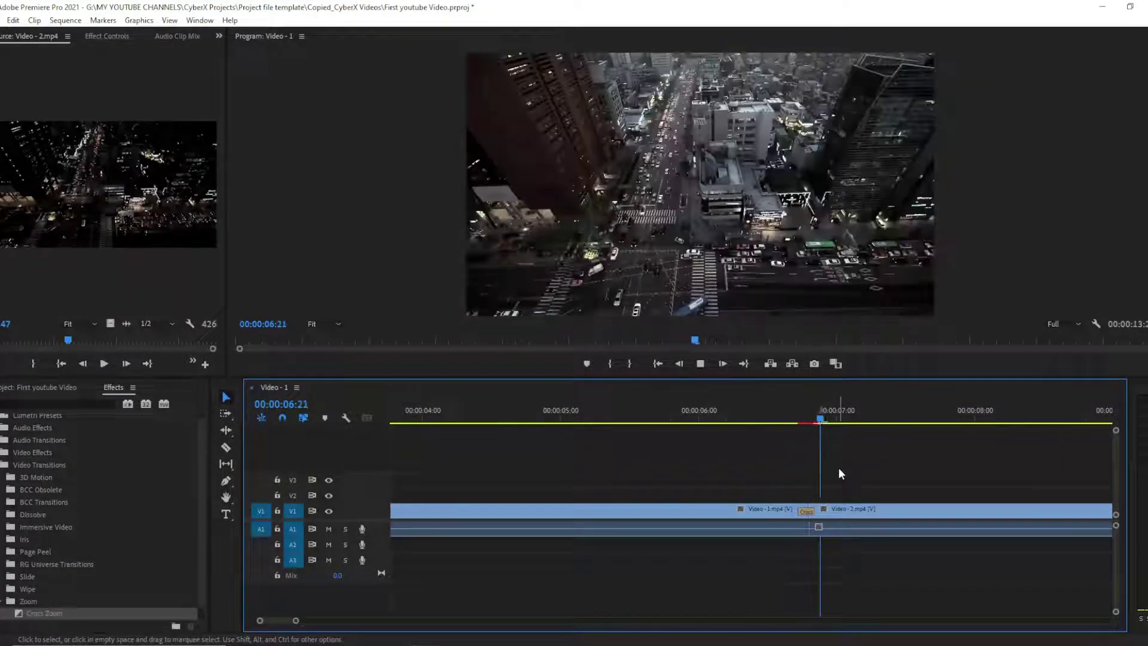
{"action": "left_click", "coordinate": [793, 417]}
- Extend the Cross Zoom transition to a medium length starting at about 00:00:06:14, and play it back several times
{"action": "left_click_drag", "start_coordinate": [797, 515], "coordinate": [776, 513]}
{"action": "left_click", "coordinate": [776, 417]}
{"action": "key", "text": "space"}
{"action": "left_click", "coordinate": [749, 418]}
{"action": "key", "text": "space"}
{"action": "left_click", "coordinate": [744, 418]}
{"action": "key", "text": "space"}
{"action": "key", "text": "space"}
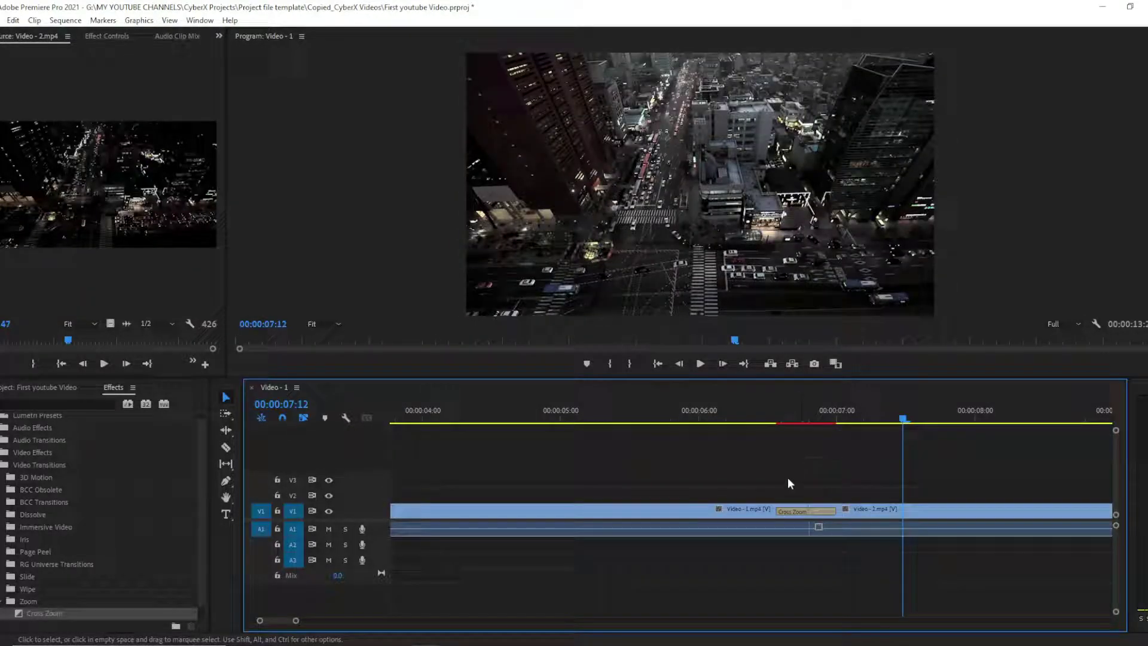
{"action": "left_click_drag", "start_coordinate": [296, 620], "coordinate": [377, 620]}
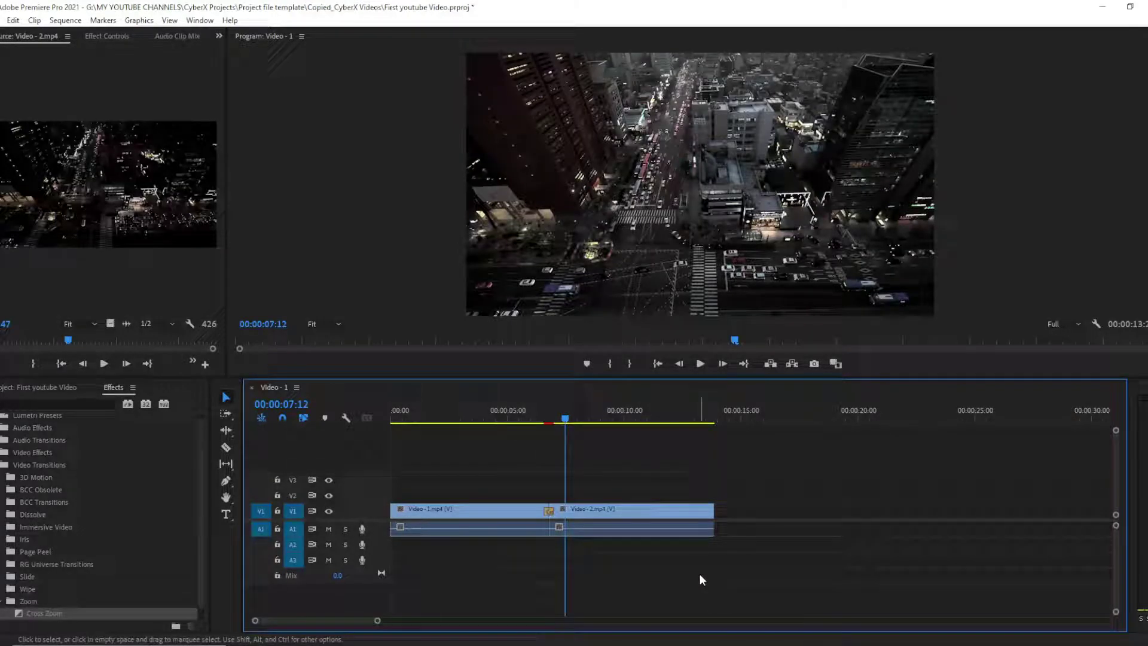
- Return the playhead to 00:00:00:07 and show the project's media items down to the photo and audio files
{"action": "left_click_drag", "start_coordinate": [569, 423], "coordinate": [397, 419]}
{"action": "key", "text": "space"}
{"action": "left_click", "coordinate": [496, 456]}
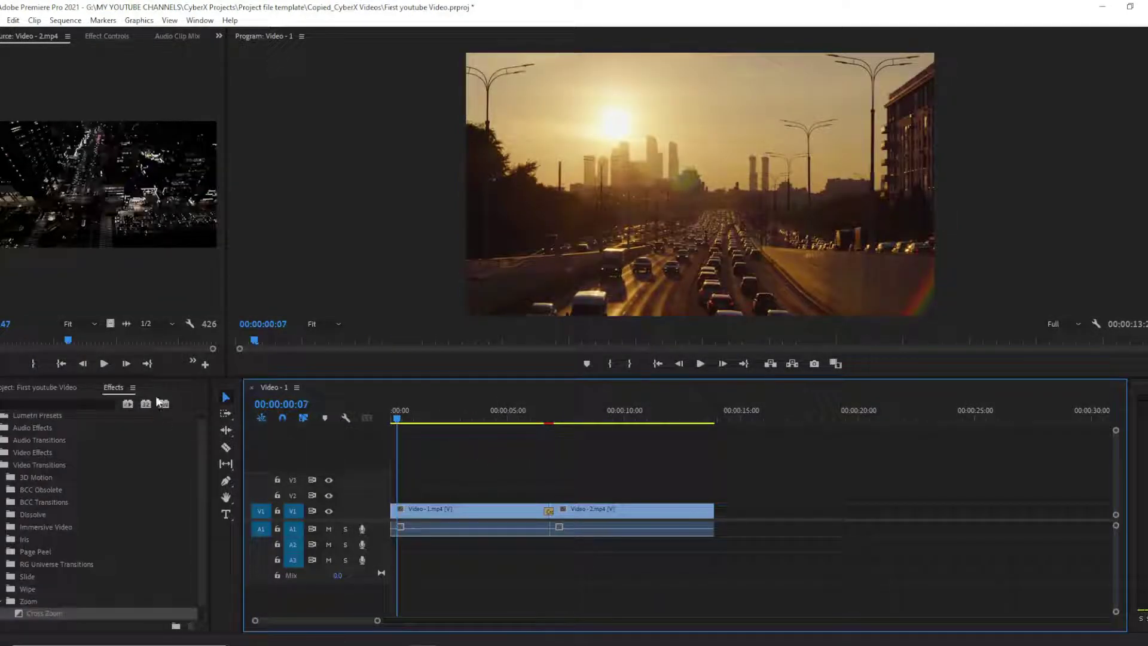
{"action": "left_click", "coordinate": [74, 388]}
{"action": "left_click", "coordinate": [525, 494]}
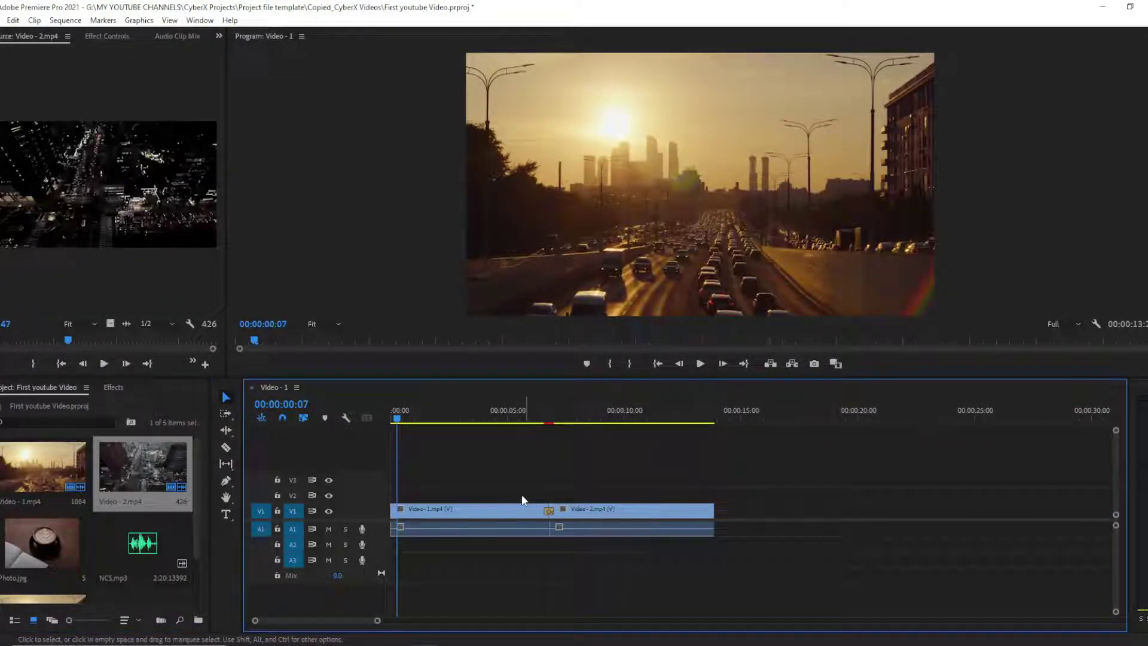
{"action": "scroll", "coordinate": [181, 570], "scroll_direction": "down", "scroll_amount": 2}
{"action": "left_click", "coordinate": [154, 568]}
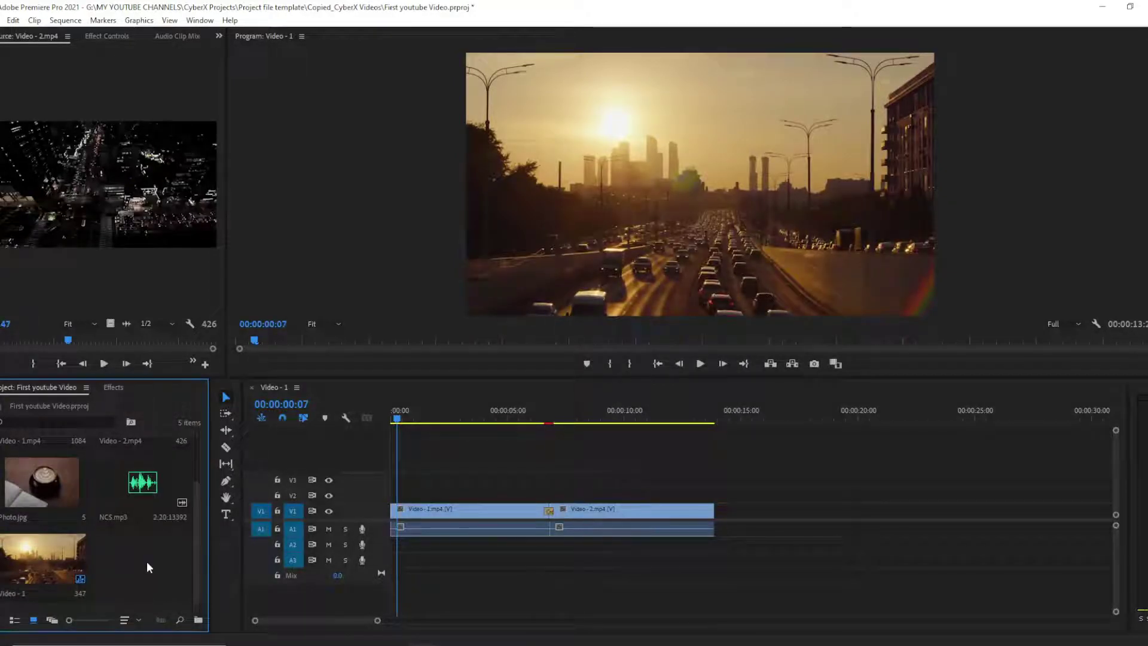
- Append the photo directly after Video - 2.mp4 on track V1 and extend its end by a few frames
{"action": "left_click_drag", "start_coordinate": [52, 499], "coordinate": [719, 508]}
{"action": "left_click", "coordinate": [711, 400]}
{"action": "left_click_drag", "start_coordinate": [377, 619], "coordinate": [314, 620]}
{"action": "mouse_move", "coordinate": [759, 412]}
{"action": "left_mouse_down"}
{"action": "mouse_move", "coordinate": [785, 411]}
{"action": "mouse_move", "coordinate": [741, 410]}
{"action": "mouse_move", "coordinate": [772, 410]}
{"action": "left_mouse_up"}
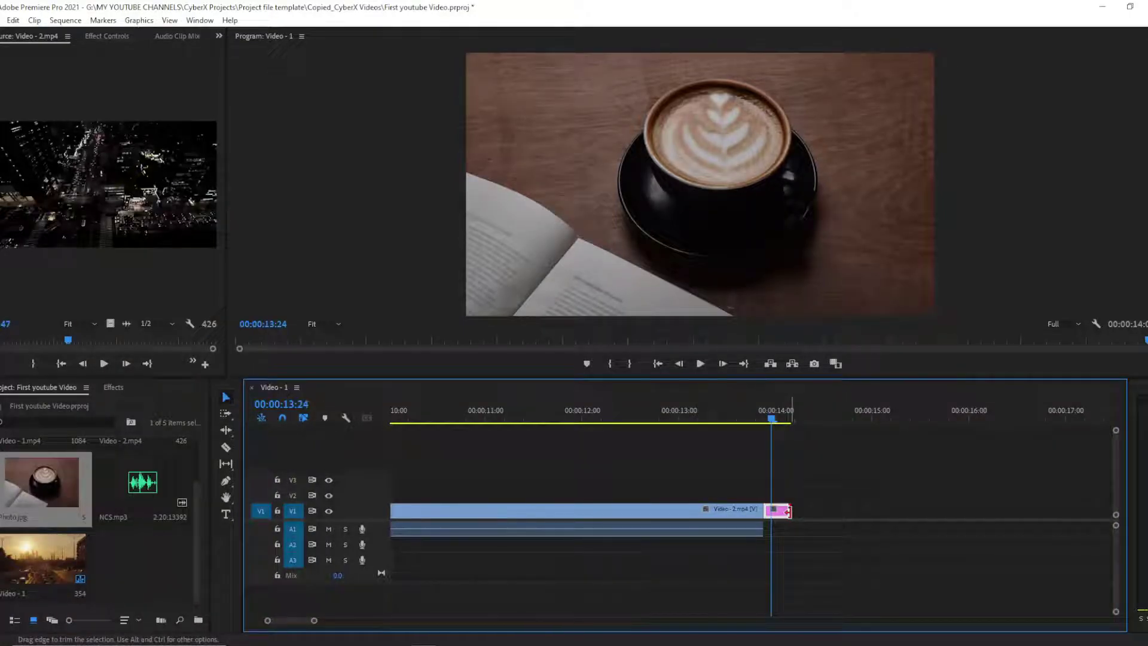
{"action": "mouse_move", "coordinate": [789, 511]}
{"action": "left_mouse_down"}
{"action": "mouse_move", "coordinate": [896, 510]}
{"action": "mouse_move", "coordinate": [793, 509]}
{"action": "left_mouse_up"}
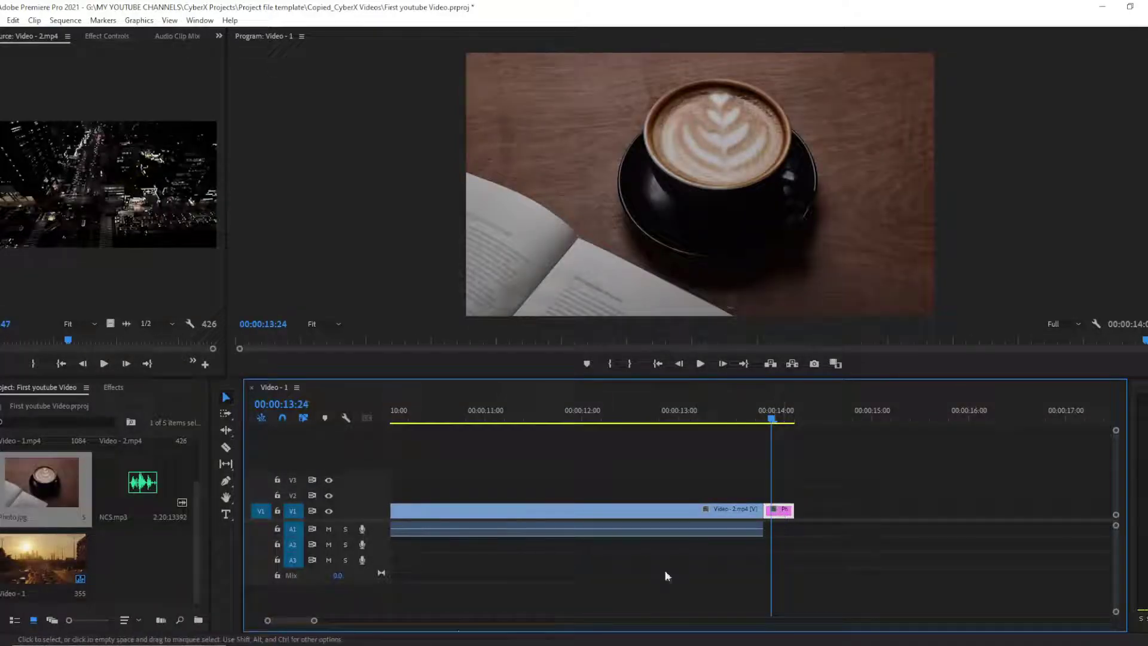
- Move the photo clip to the very start of track V2 above Video - 1.mp4 and set the playhead to 00:00:00:00
{"action": "left_click_drag", "start_coordinate": [313, 622], "coordinate": [358, 620]}
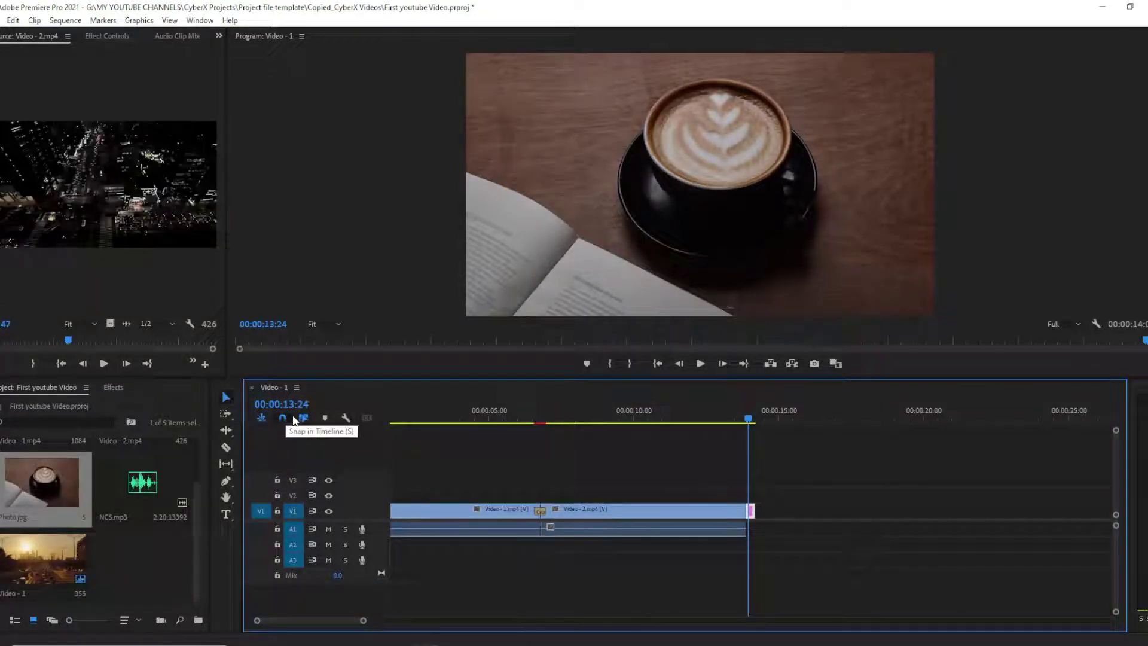
{"action": "left_click_drag", "start_coordinate": [743, 508], "coordinate": [447, 495]}
{"action": "left_click_drag", "start_coordinate": [367, 622], "coordinate": [309, 618]}
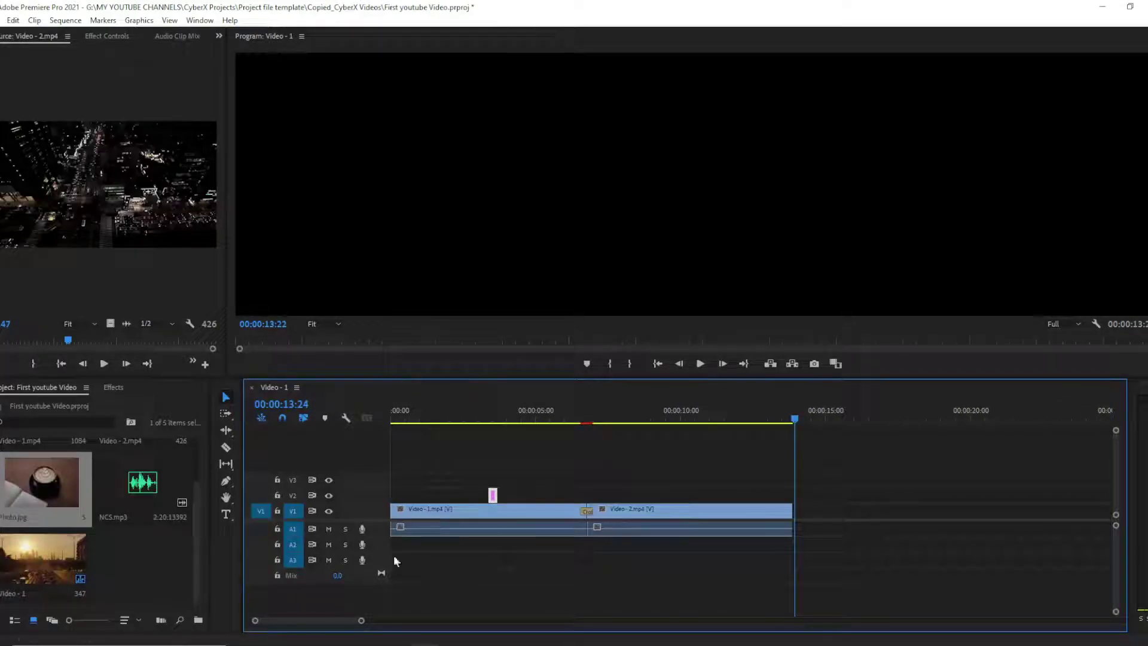
{"action": "left_click_drag", "start_coordinate": [493, 501], "coordinate": [397, 497]}
{"action": "left_click_drag", "start_coordinate": [410, 423], "coordinate": [364, 417]}
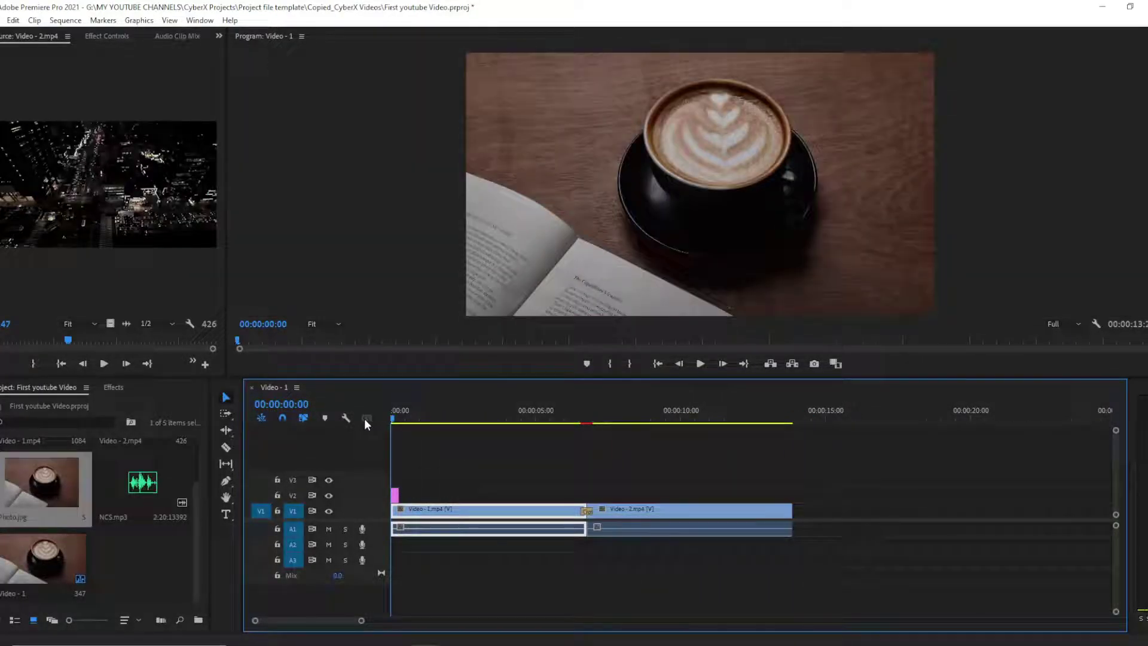
- Marquee-select the two video clips on V1 together with their audio on A1
{"action": "left_click_drag", "start_coordinate": [456, 461], "coordinate": [553, 471]}
{"action": "left_click_drag", "start_coordinate": [483, 462], "coordinate": [517, 469]}
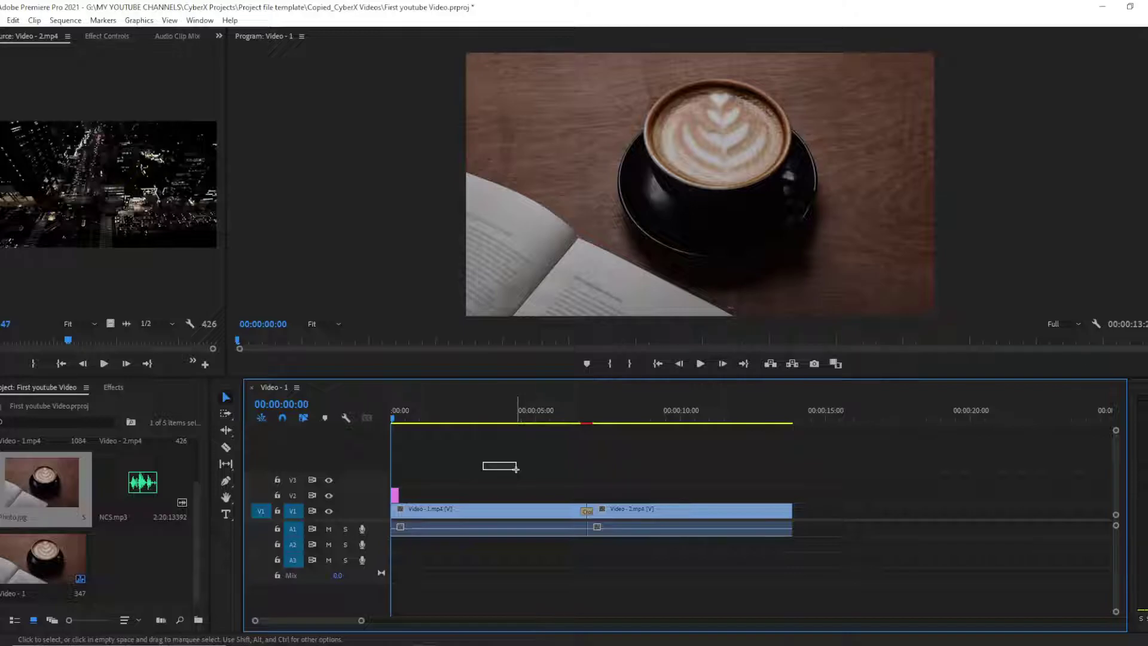
{"action": "left_click_drag", "start_coordinate": [495, 473], "coordinate": [695, 573]}
{"action": "mouse_move", "coordinate": [514, 520]}
{"action": "left_mouse_down"}
{"action": "mouse_move", "coordinate": [598, 526]}
{"action": "mouse_move", "coordinate": [511, 533]}
{"action": "left_mouse_up"}
- Select all V1 clips from Video - 1.mp4 onward with the Track Select Forward tool, then return to the Selection tool and deselect them
{"action": "left_click", "coordinate": [226, 419]}
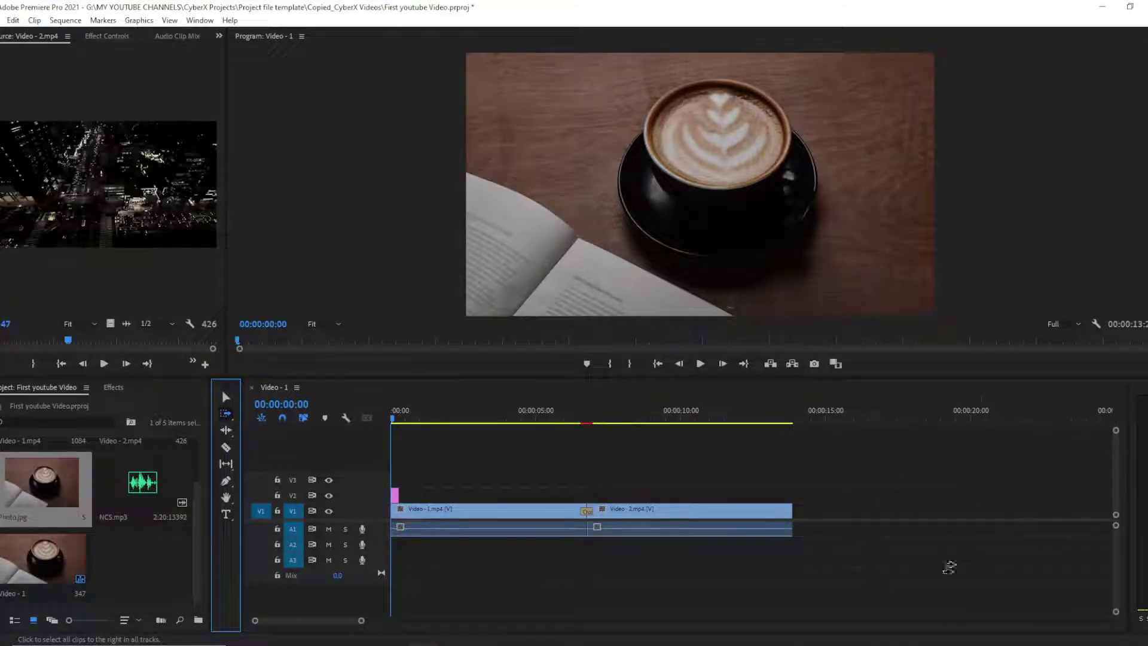
{"action": "left_click", "coordinate": [466, 521]}
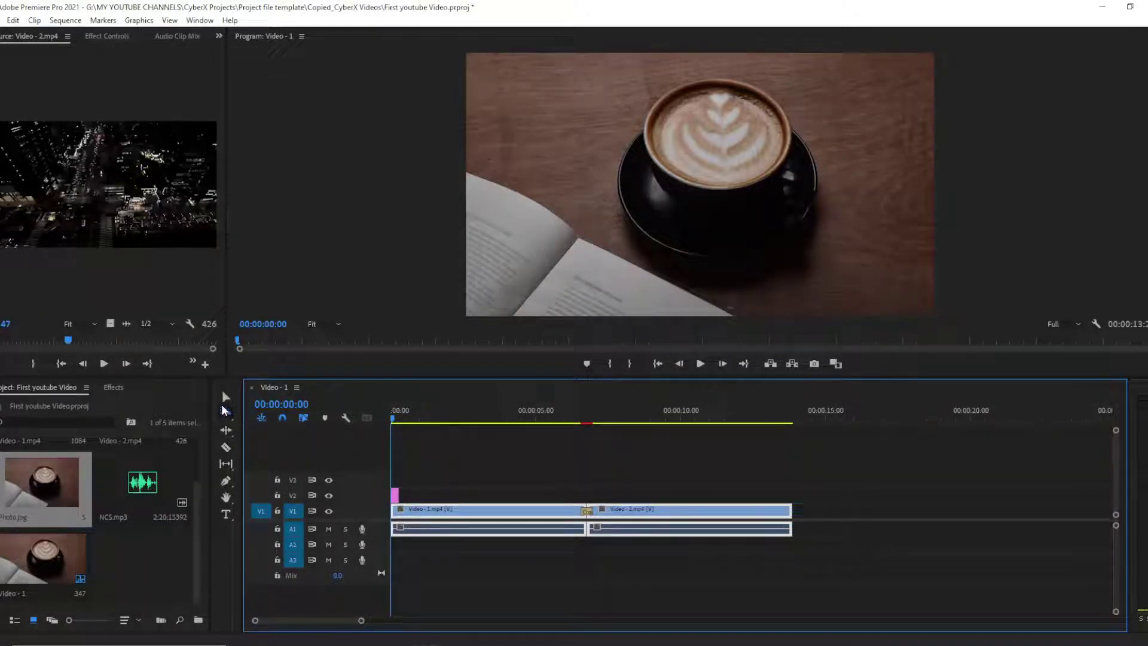
{"action": "left_click", "coordinate": [225, 398]}
{"action": "left_click", "coordinate": [446, 475]}
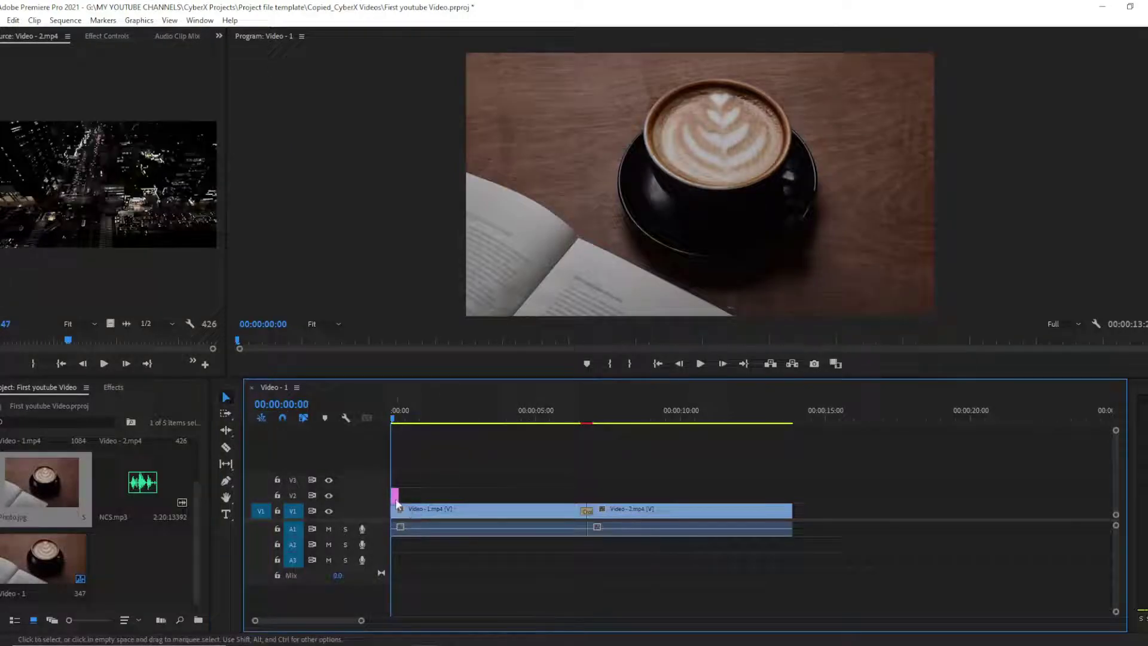
- Move the photo along V2 to above Video - 2.mp4 and try the Track Select Forward tool on the V1 clips
{"action": "left_click_drag", "start_coordinate": [396, 501], "coordinate": [705, 496]}
{"action": "left_click", "coordinate": [226, 414]}
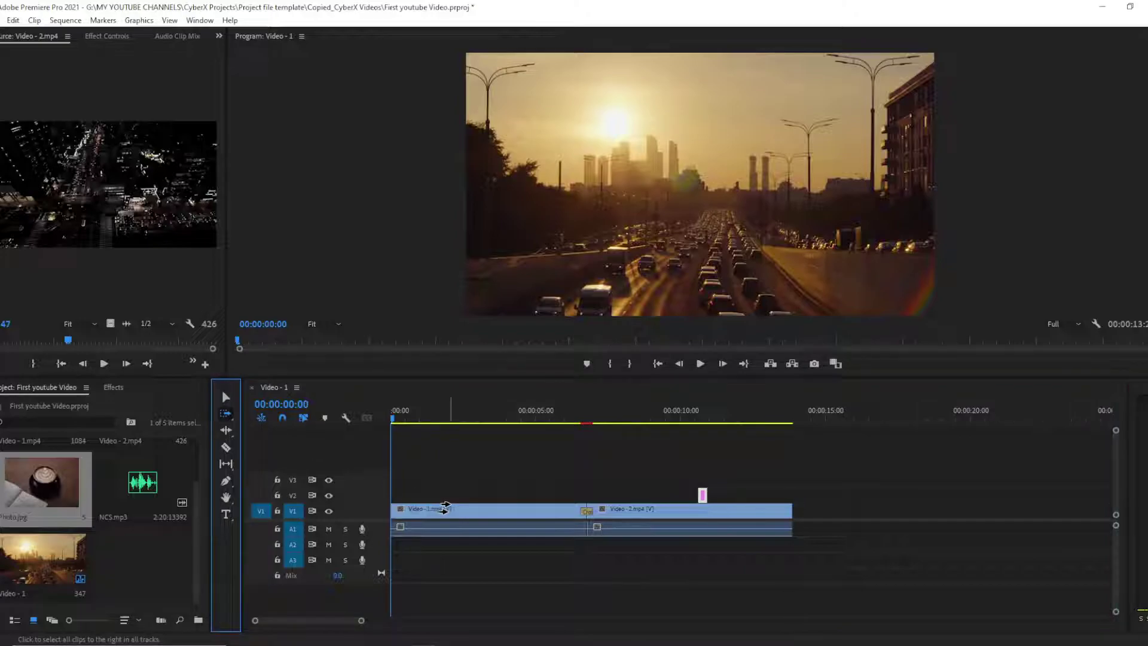
{"action": "left_click", "coordinate": [456, 510]}
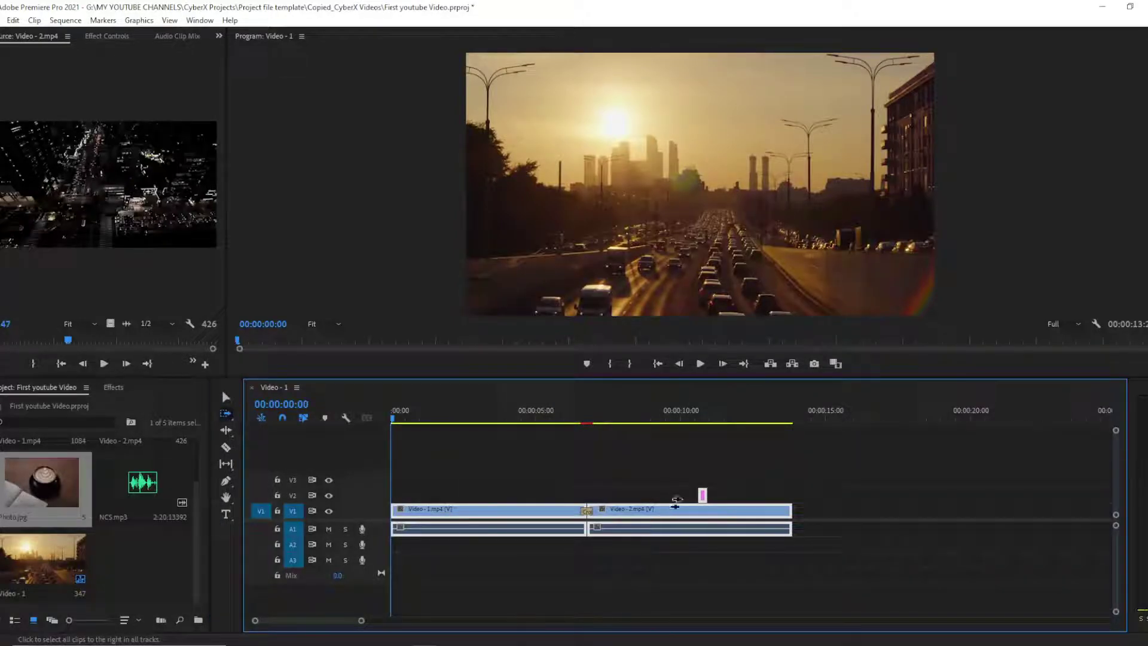
{"action": "left_click", "coordinate": [227, 399]}
{"action": "left_click", "coordinate": [487, 472]}
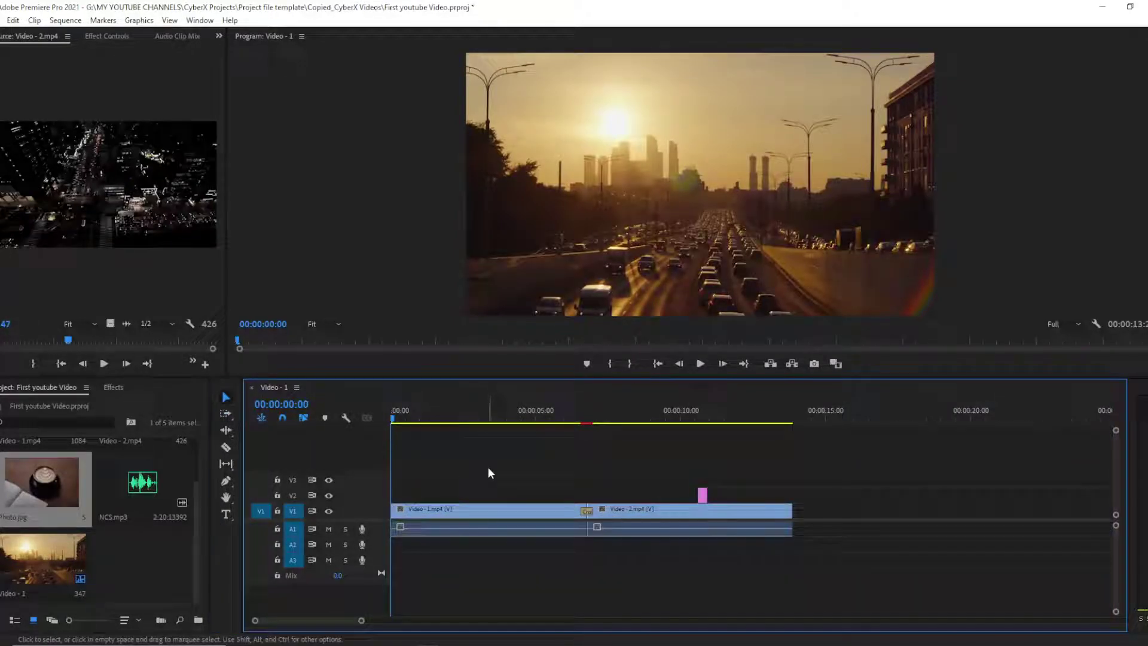
- Move the photo back to the start of track V2 above Video - 1.mp4 and clear the selection
{"action": "left_click_drag", "start_coordinate": [703, 495], "coordinate": [396, 494]}
{"action": "left_click_drag", "start_coordinate": [480, 473], "coordinate": [671, 520]}
{"action": "left_click", "coordinate": [615, 467]}
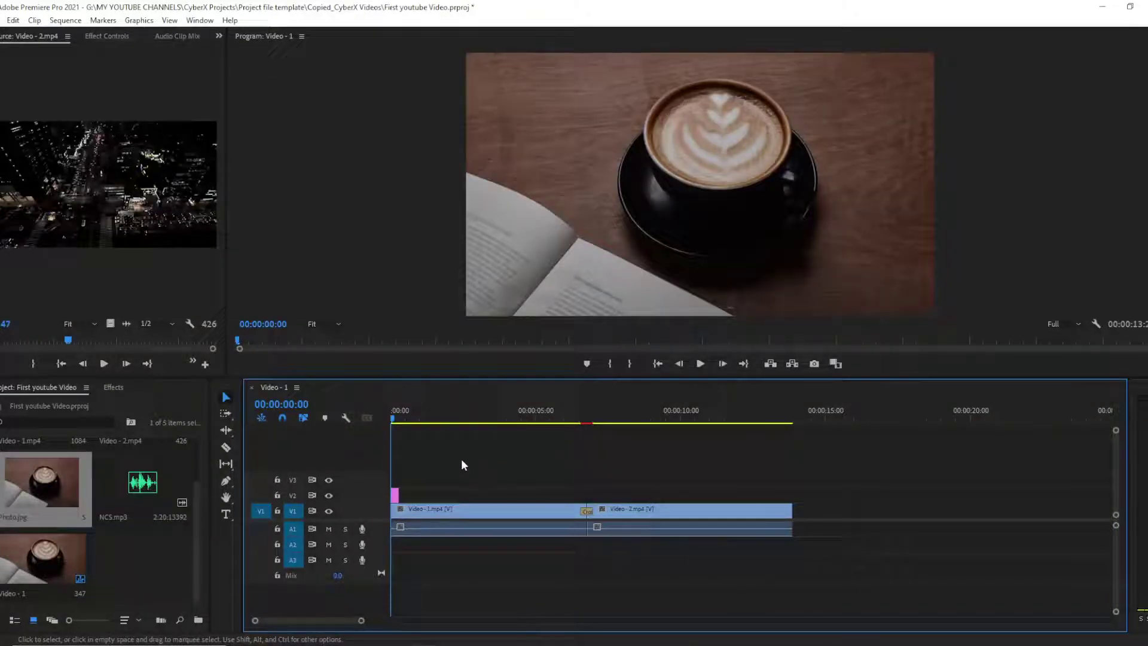
- Place the playhead at 00:00:06:01 and browse the video transition folders, including the contents of BCC Obsolete
{"action": "left_click_drag", "start_coordinate": [395, 419], "coordinate": [566, 422]}
{"action": "left_click", "coordinate": [98, 387]}
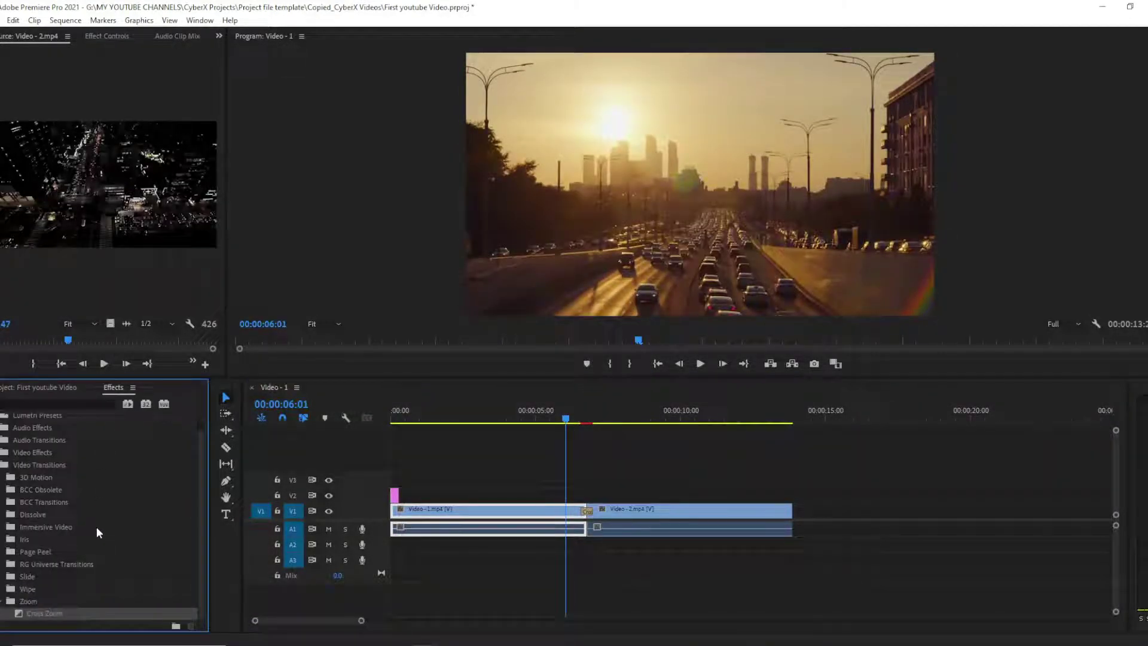
{"action": "left_click", "coordinate": [2, 602]}
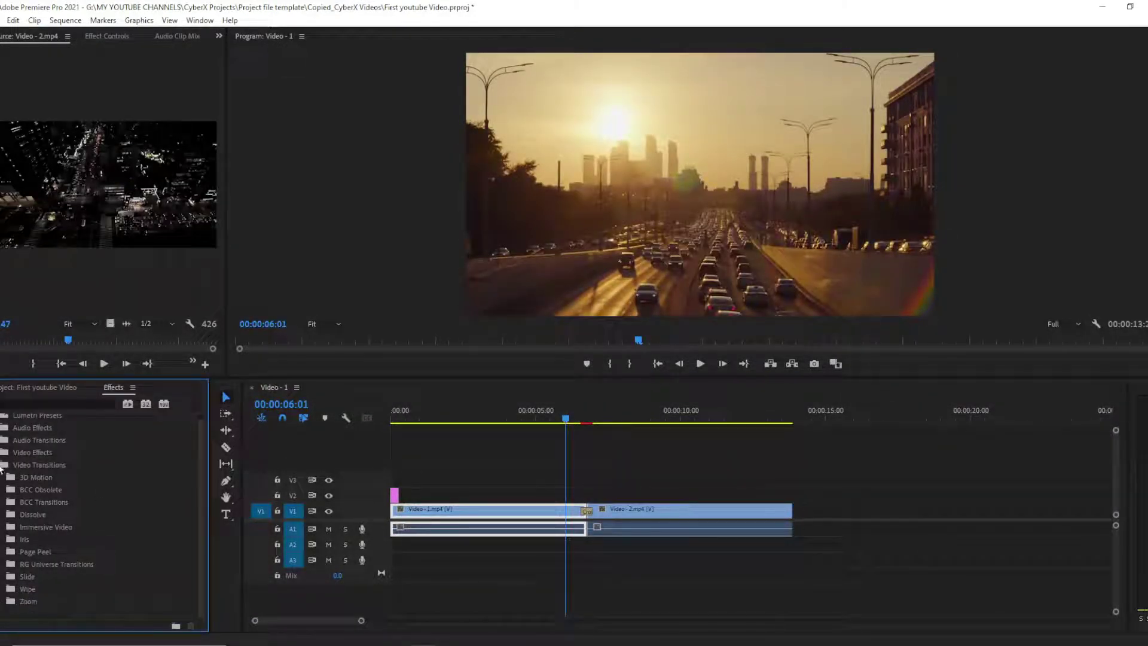
{"action": "left_click", "coordinate": [3, 465]}
{"action": "double_click", "coordinate": [27, 481]}
{"action": "double_click", "coordinate": [56, 505]}
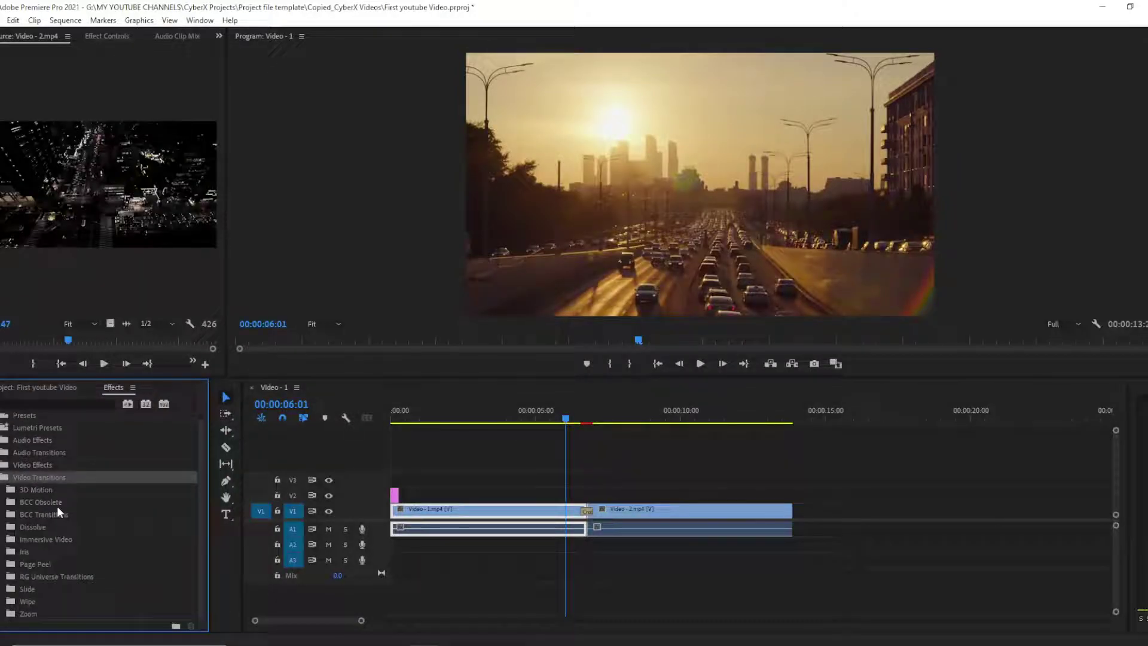
{"action": "double_click", "coordinate": [27, 500]}
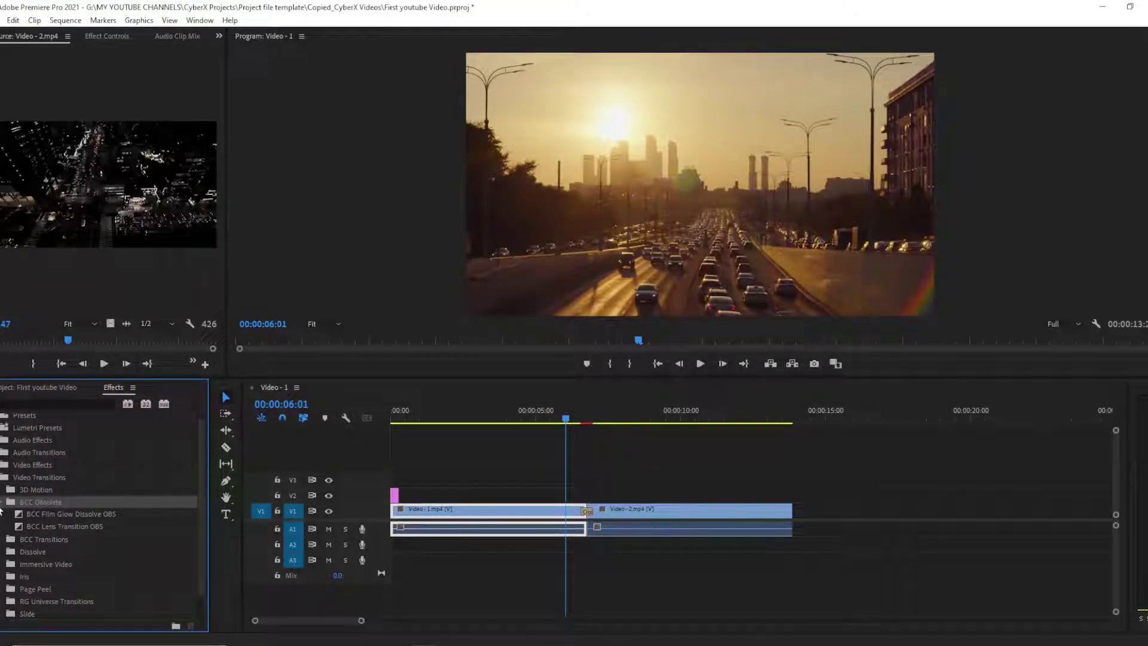
- Examine the Dissolve transitions and the remaining transition folders, then collapse Video Transitions
{"action": "double_click", "coordinate": [10, 529]}
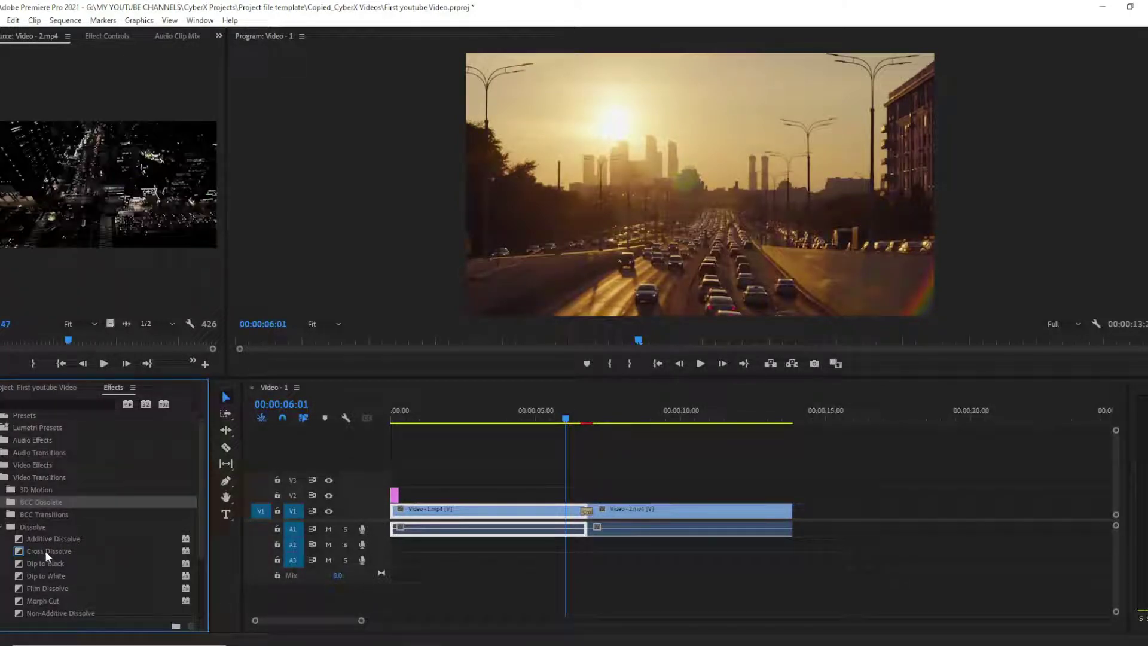
{"action": "scroll", "coordinate": [45, 549], "scroll_direction": "down", "scroll_amount": 2}
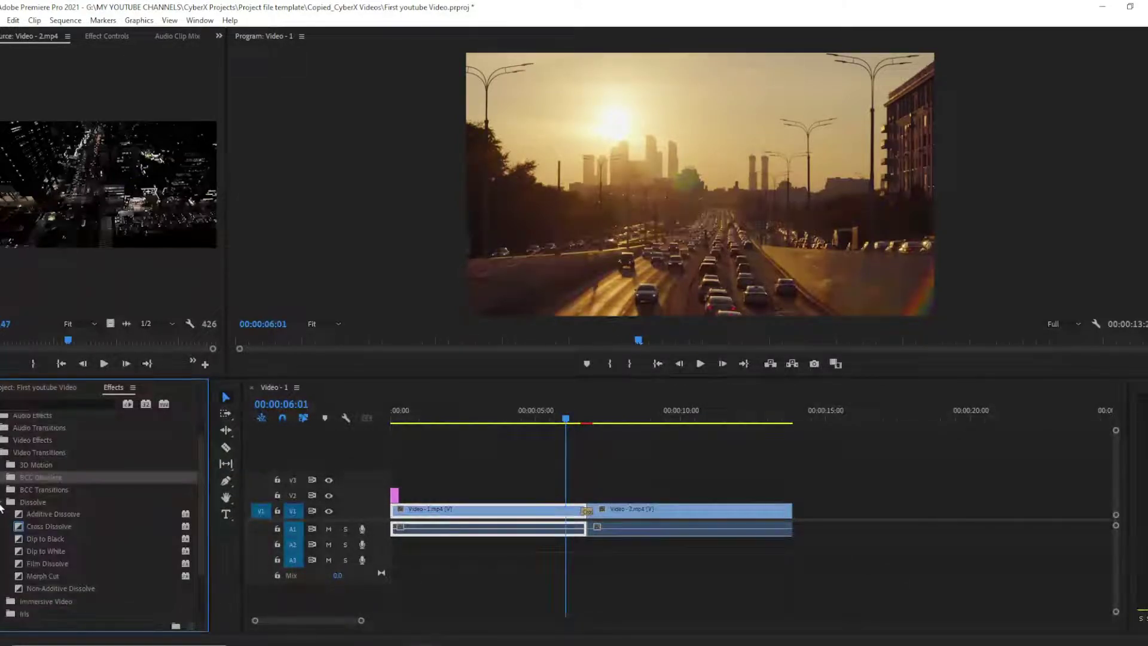
{"action": "left_click", "coordinate": [2, 504]}
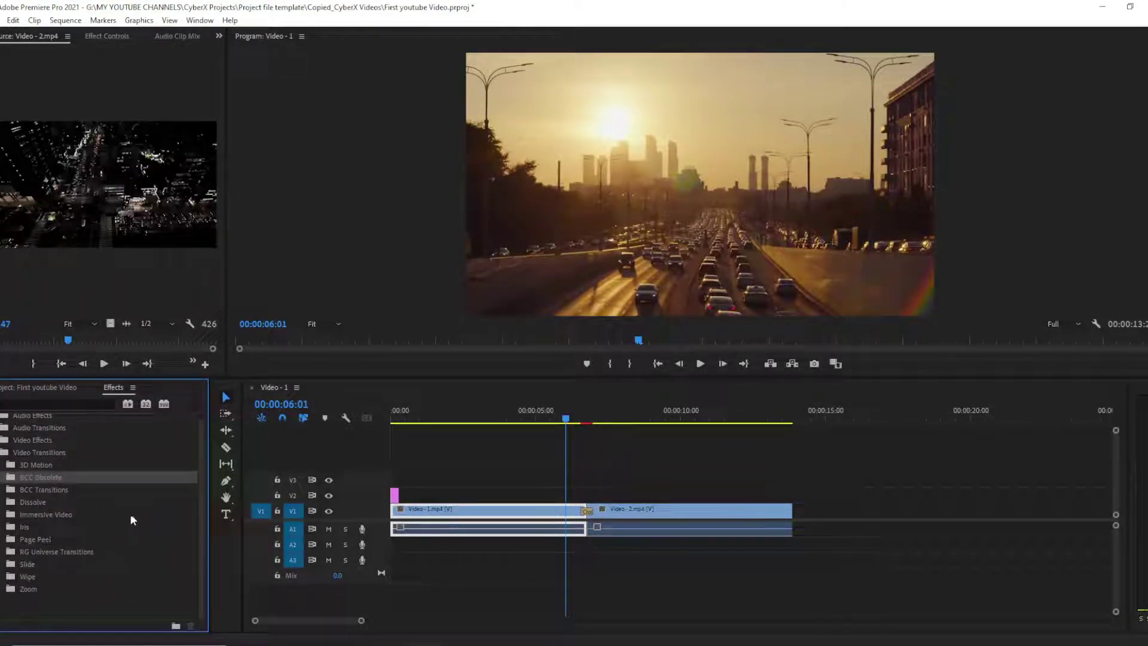
{"action": "left_click", "coordinate": [99, 538]}
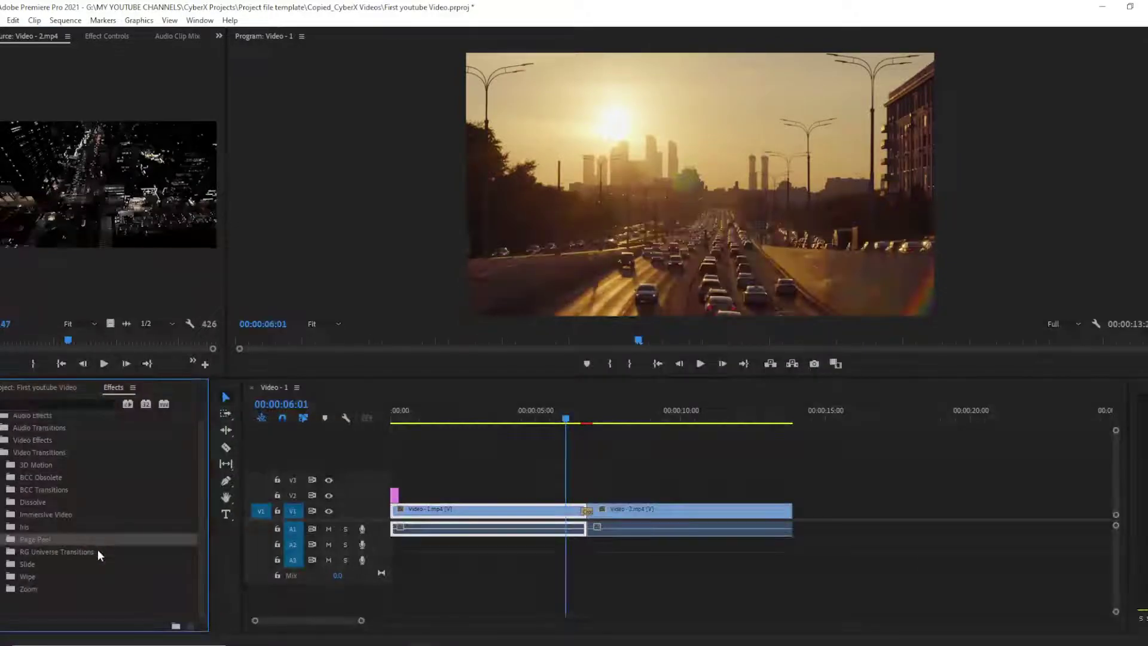
{"action": "left_click", "coordinate": [98, 550]}
{"action": "left_click", "coordinate": [2, 552]}
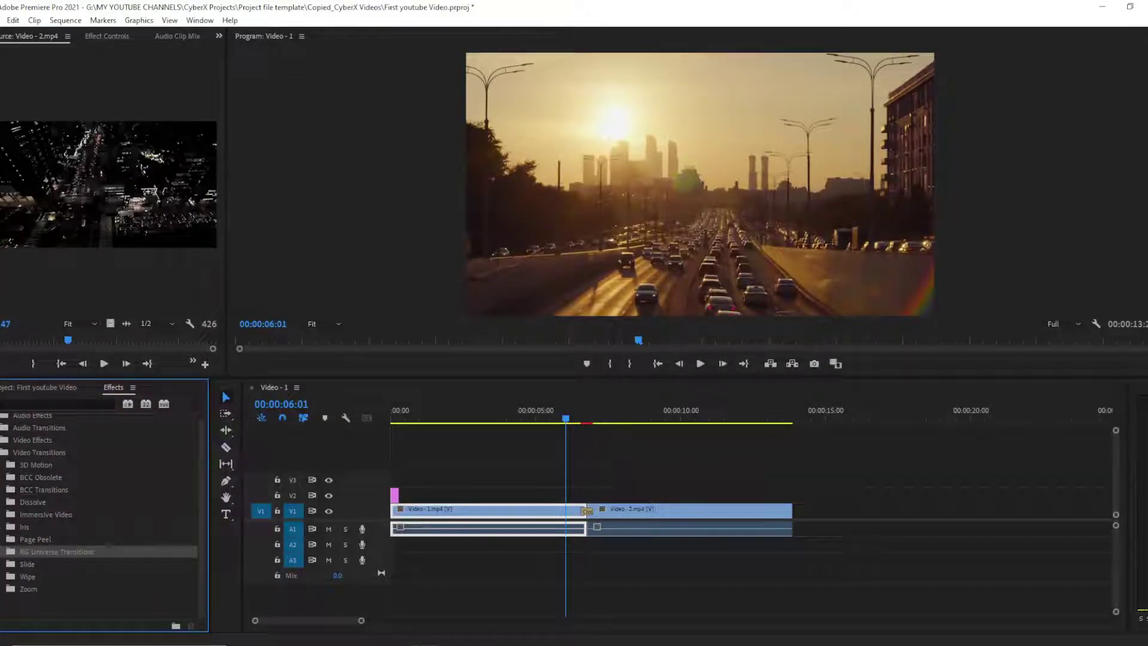
{"action": "left_click", "coordinate": [2, 452]}
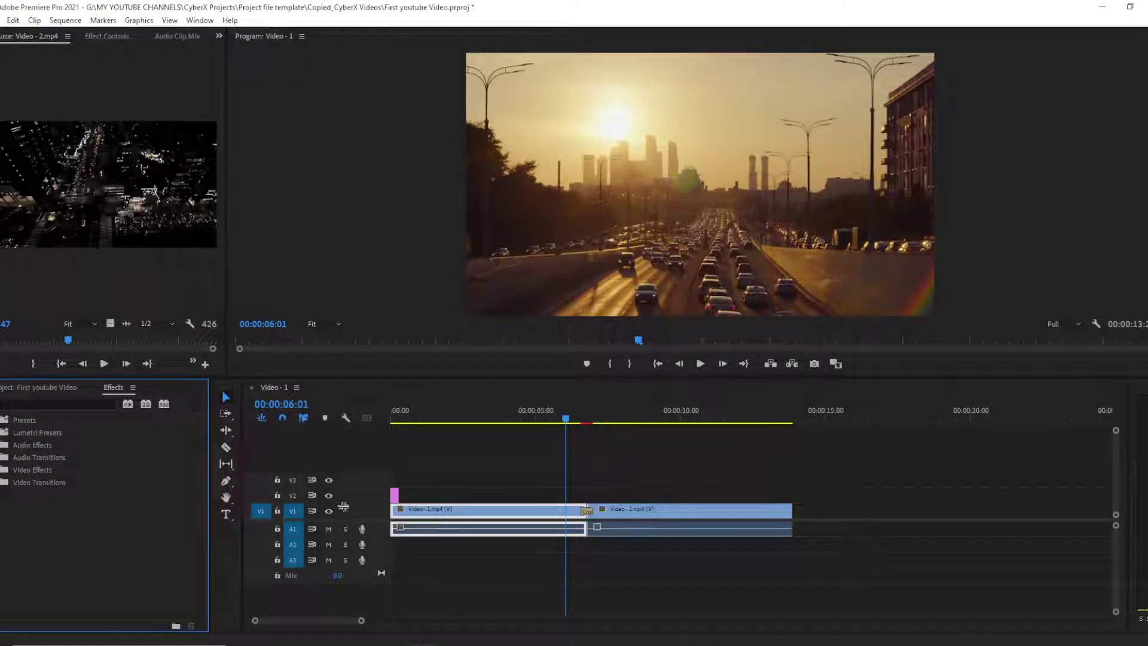
{"action": "left_click", "coordinate": [615, 458]}
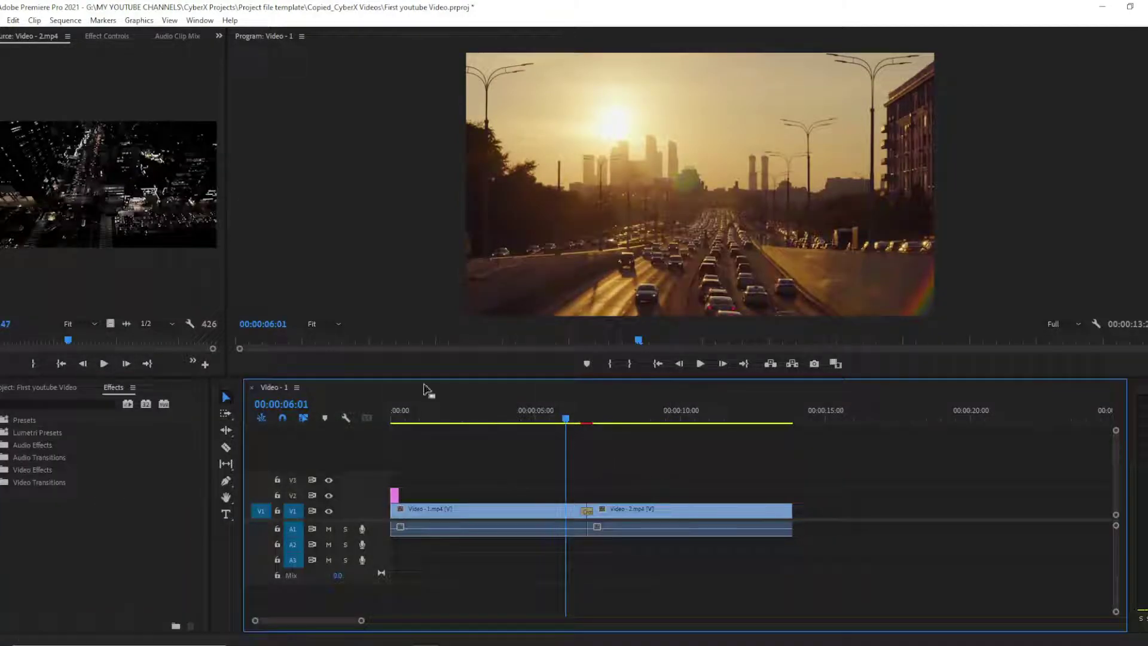
- Bring back the project's media items and return the playhead to 00:00:00:00 with more of the timeline in view
{"action": "left_click", "coordinate": [75, 387]}
{"action": "left_click", "coordinate": [653, 447]}
{"action": "left_click_drag", "start_coordinate": [568, 418], "coordinate": [387, 431]}
{"action": "left_click", "coordinate": [497, 457]}
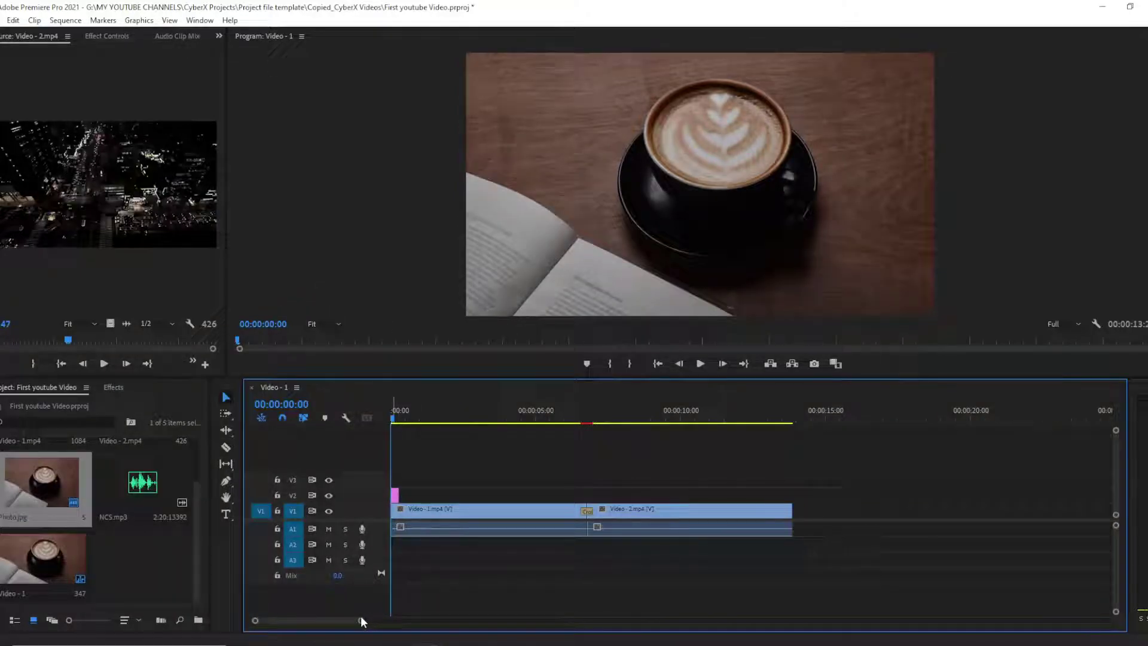
{"action": "left_click_drag", "start_coordinate": [360, 620], "coordinate": [388, 620]}
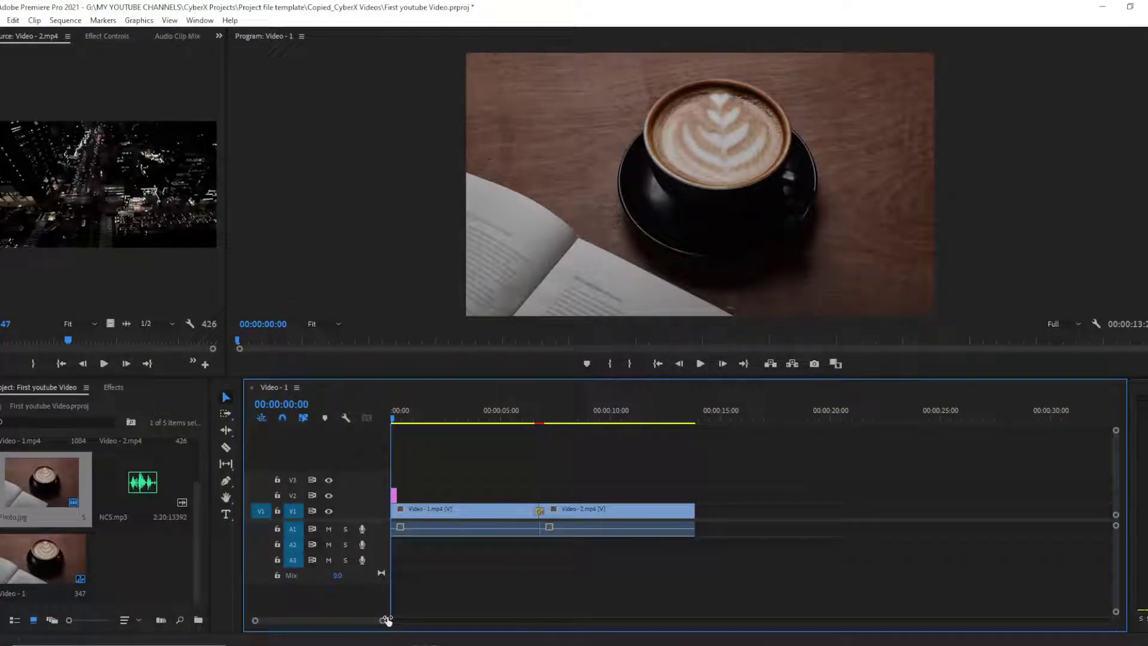
{"action": "left_click", "coordinate": [66, 20]}
{"action": "left_click", "coordinate": [89, 34]}
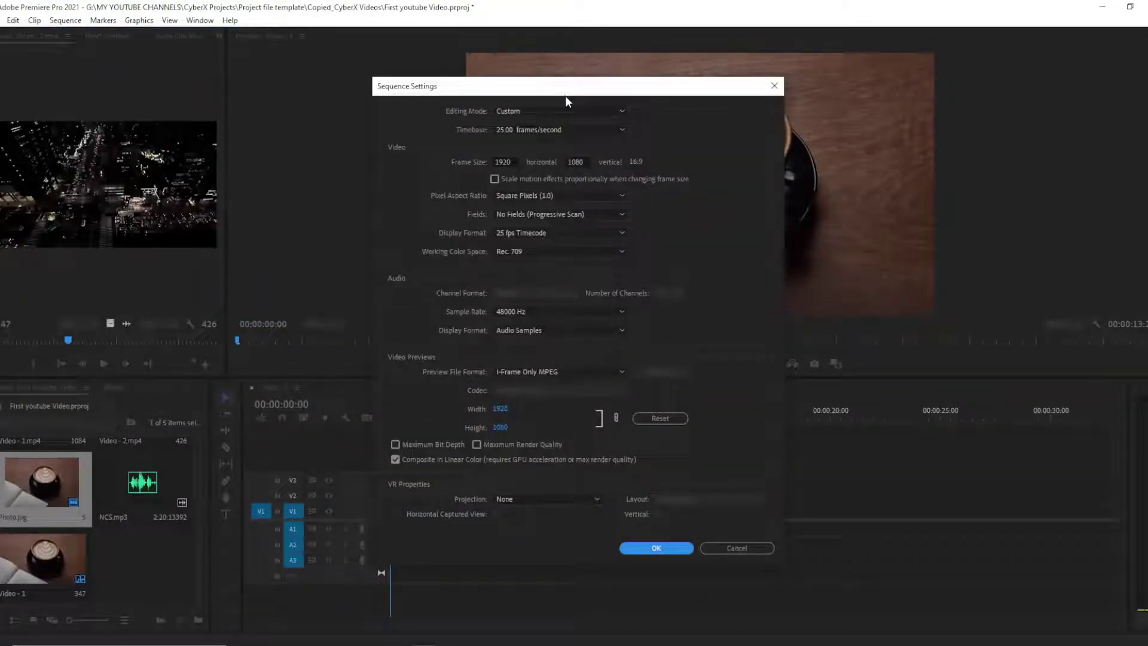
{"action": "left_click_drag", "start_coordinate": [565, 97], "coordinate": [573, 102]}
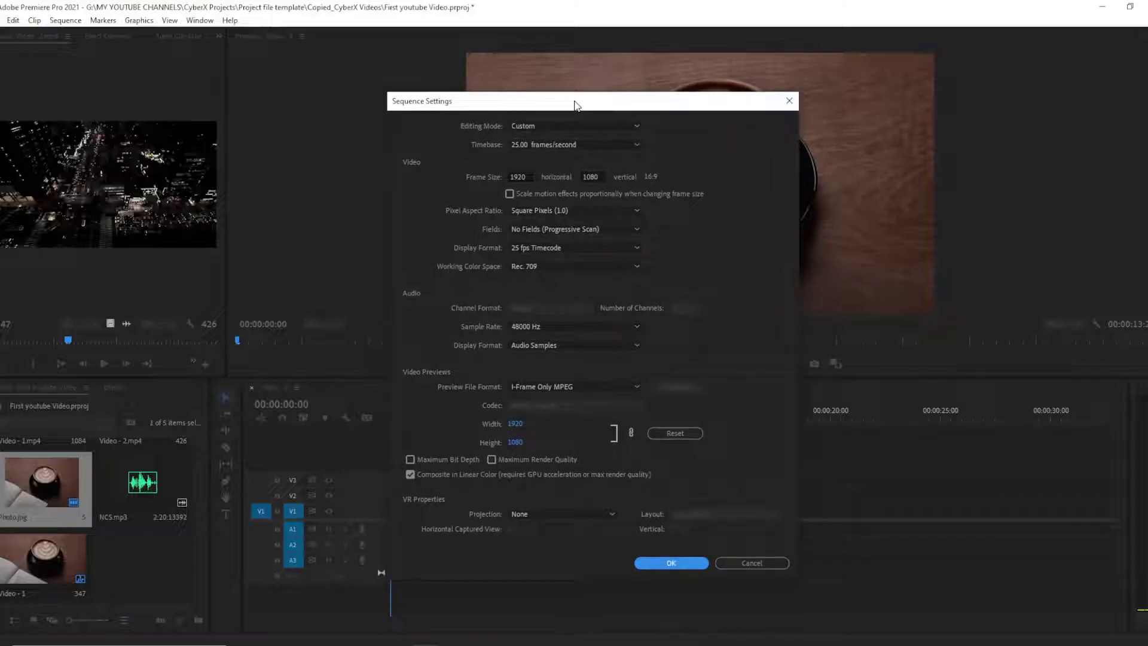
{"action": "left_click", "coordinate": [789, 100]}
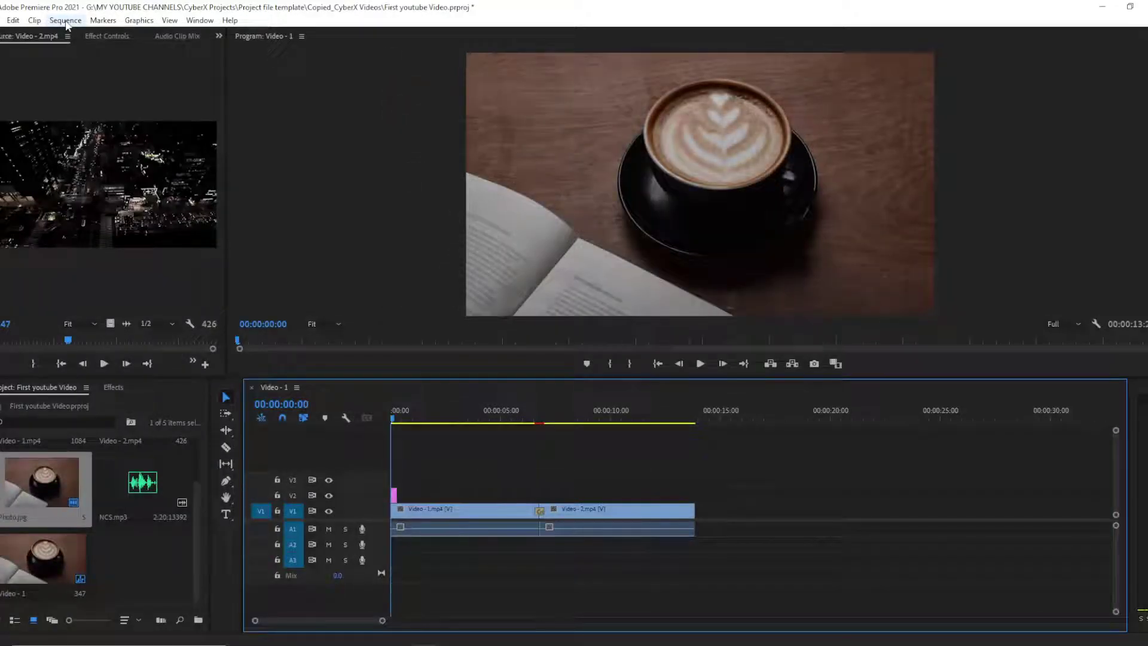
- Open the sequence settings and examine the available editing modes, keeping Custom
{"action": "left_click", "coordinate": [66, 21]}
{"action": "left_click", "coordinate": [82, 35]}
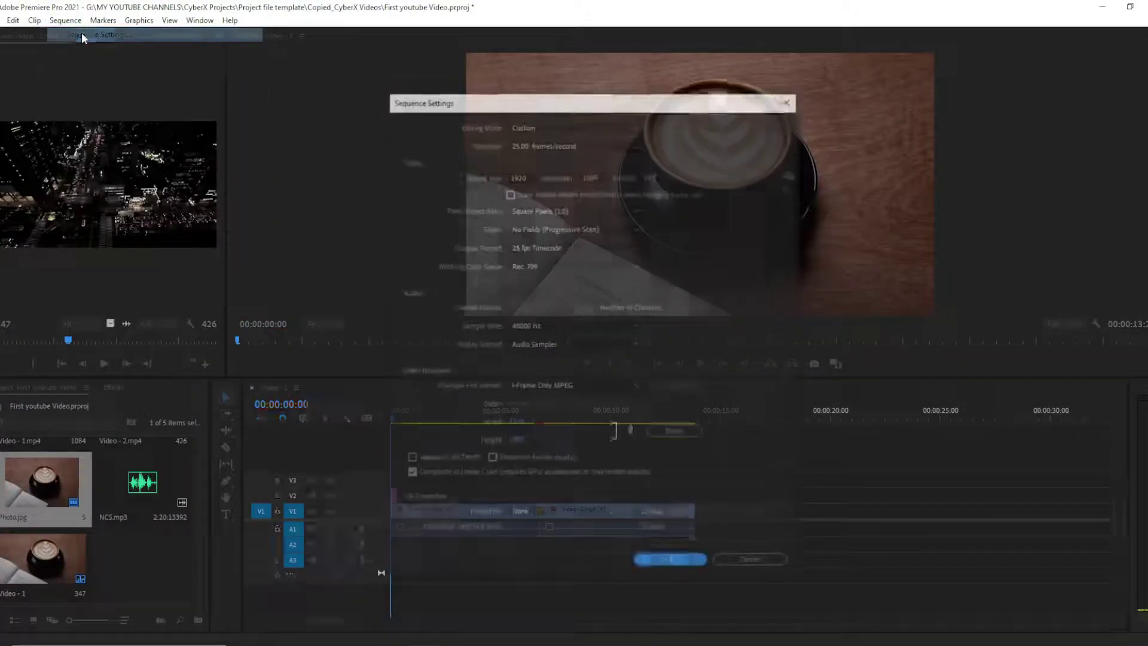
{"action": "left_click_drag", "start_coordinate": [603, 101], "coordinate": [614, 89]}
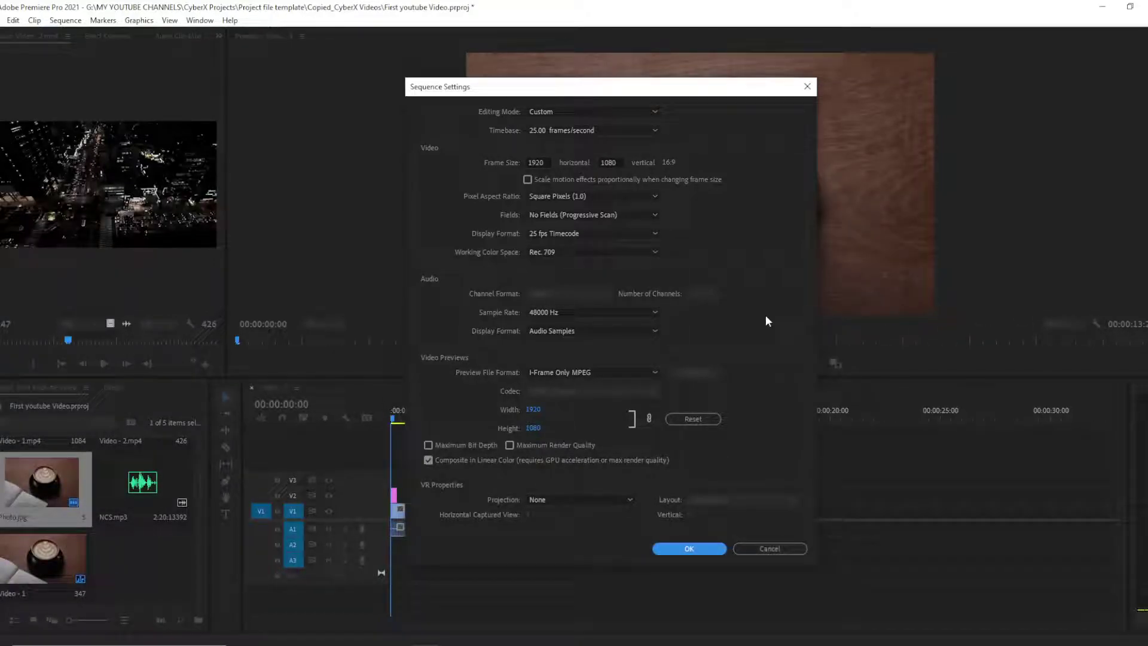
{"action": "left_click", "coordinate": [545, 112]}
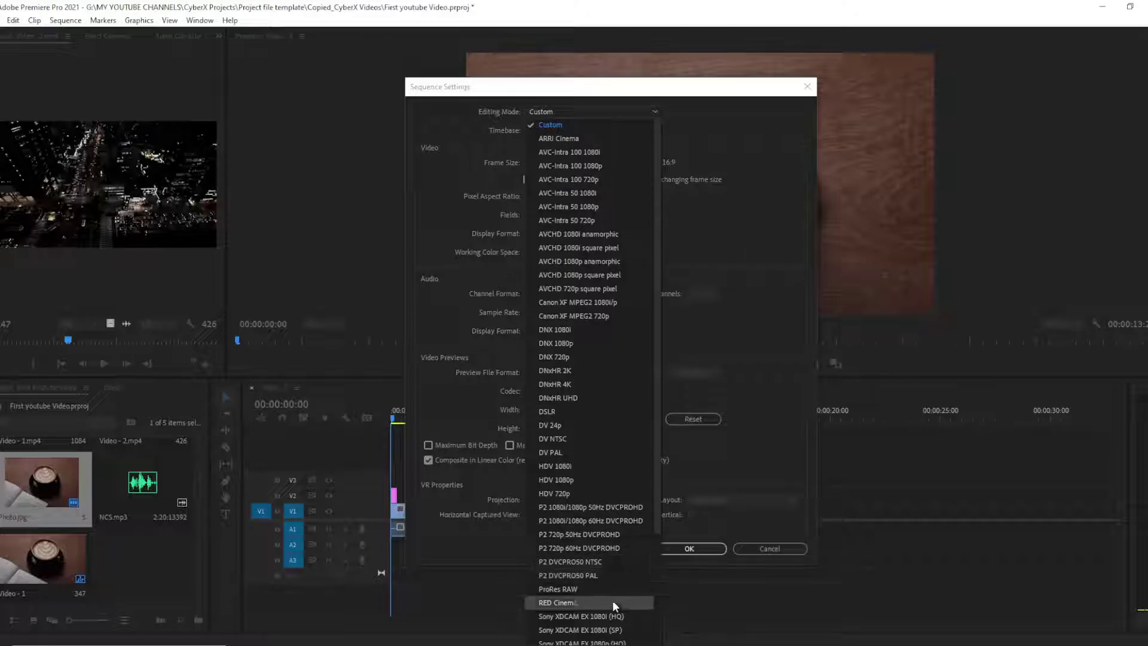
{"action": "scroll", "coordinate": [568, 595], "scroll_direction": "down", "scroll_amount": 3}
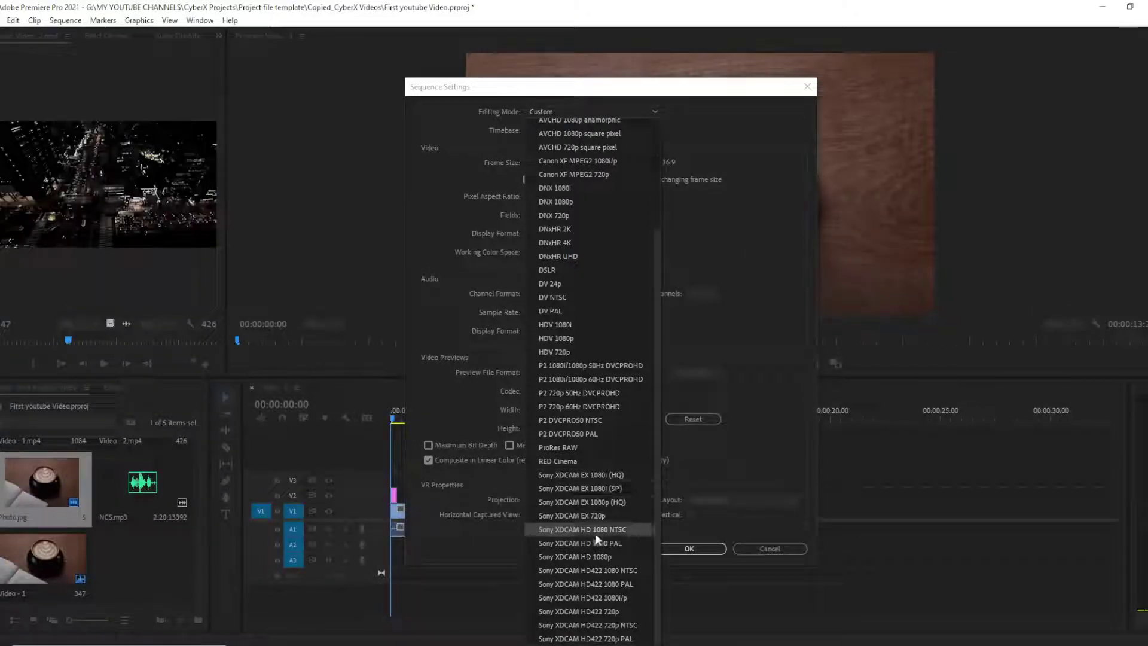
{"action": "scroll", "coordinate": [591, 245], "scroll_direction": "up", "scroll_amount": 3}
{"action": "scroll", "coordinate": [608, 383], "scroll_direction": "down", "scroll_amount": 3}
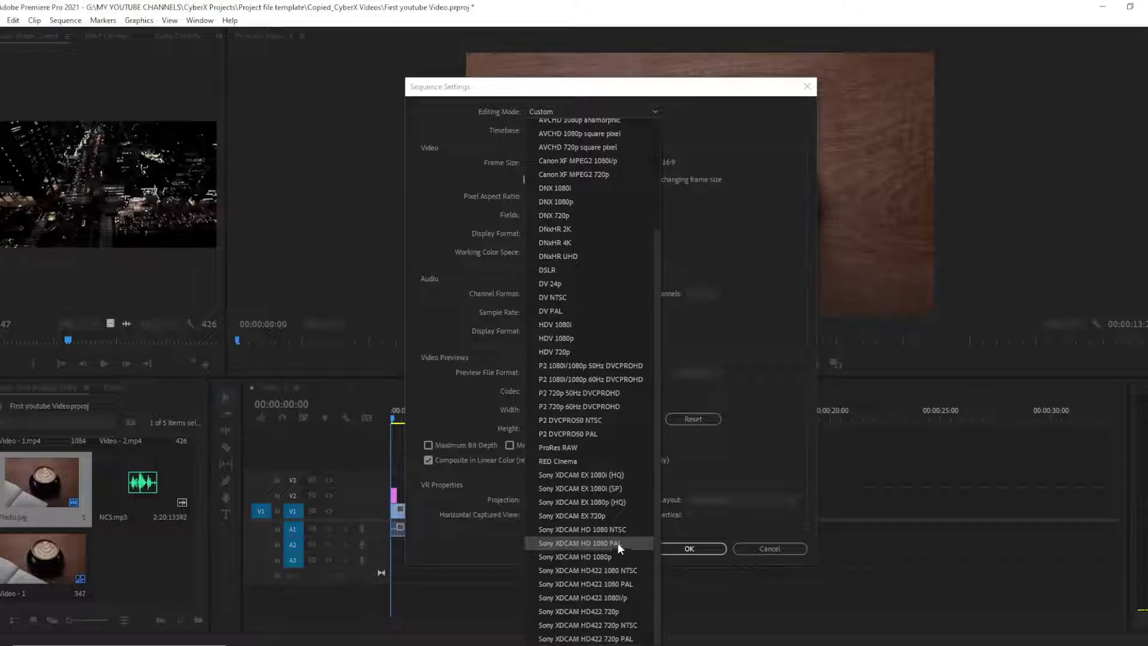
{"action": "scroll", "coordinate": [635, 605], "scroll_direction": "up", "scroll_amount": 3}
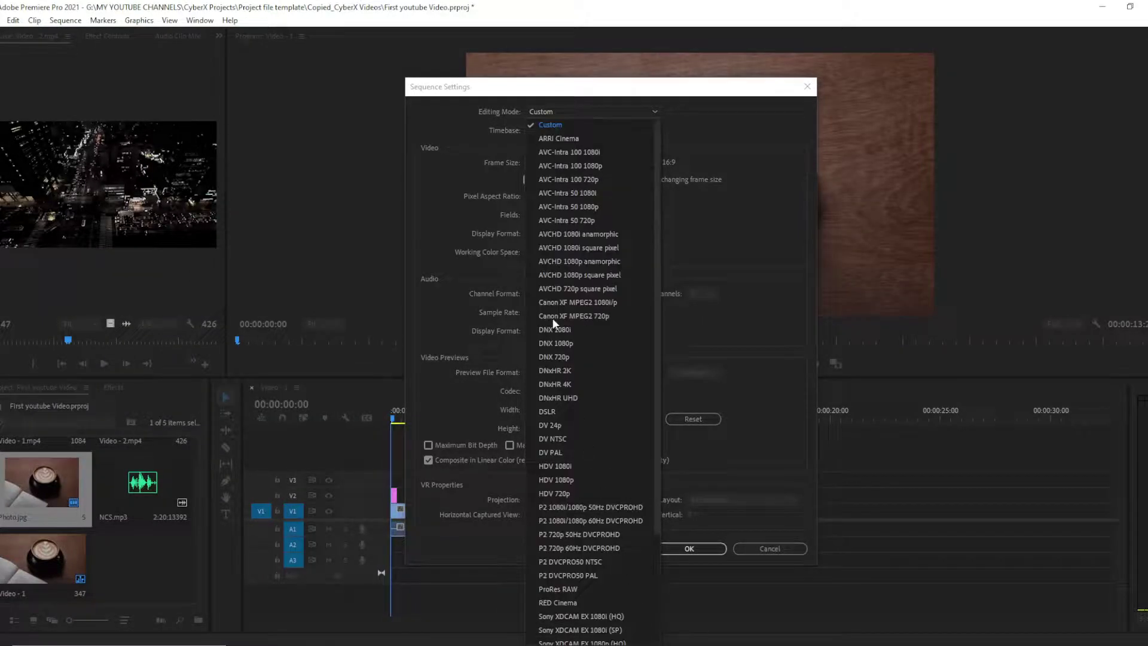
{"action": "left_click", "coordinate": [546, 127]}
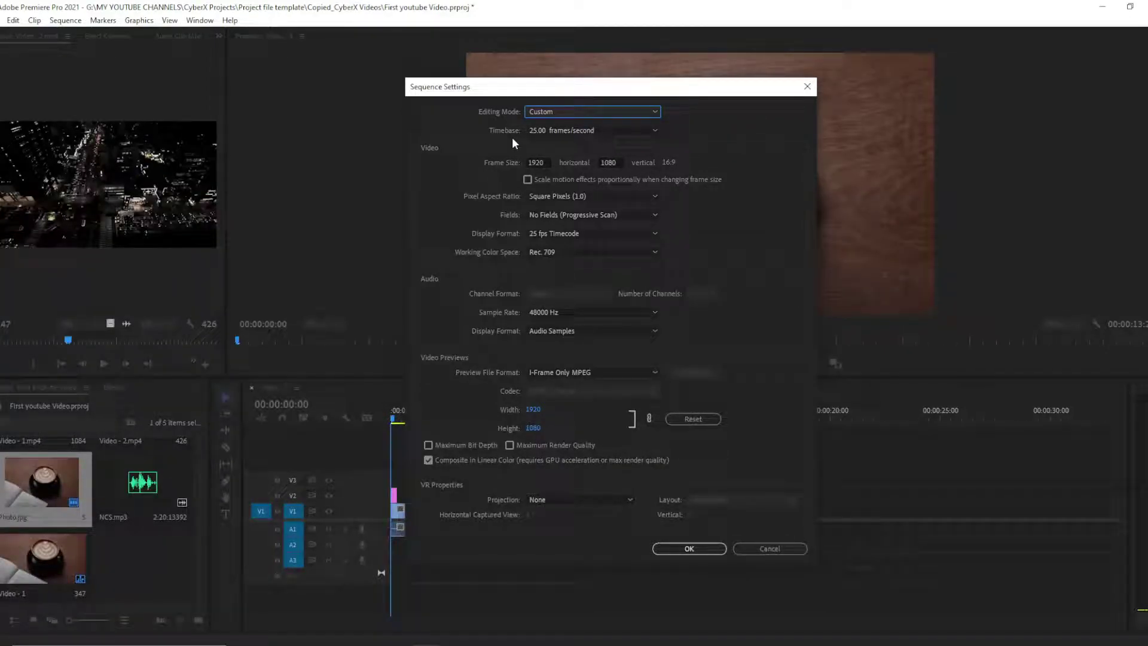
- Examine the frame rates offered for the sequence timebase, keeping 25.00 frames/second
{"action": "left_click", "coordinate": [581, 131]}
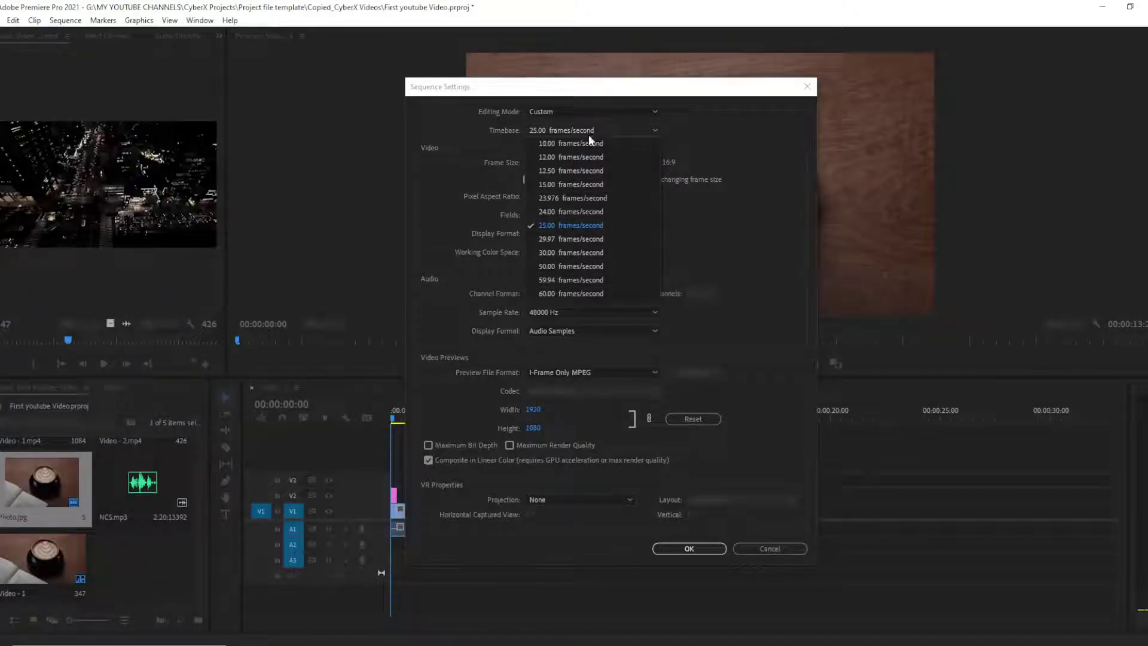
{"action": "left_click", "coordinate": [711, 140]}
{"action": "left_click", "coordinate": [607, 132]}
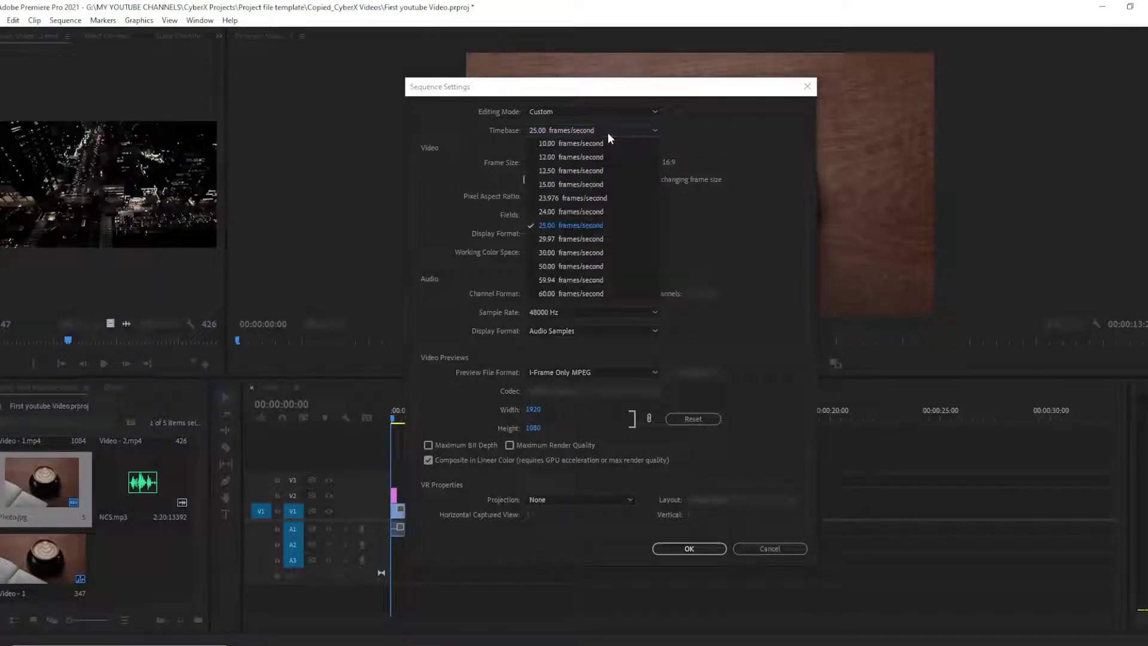
{"action": "left_click", "coordinate": [705, 162]}
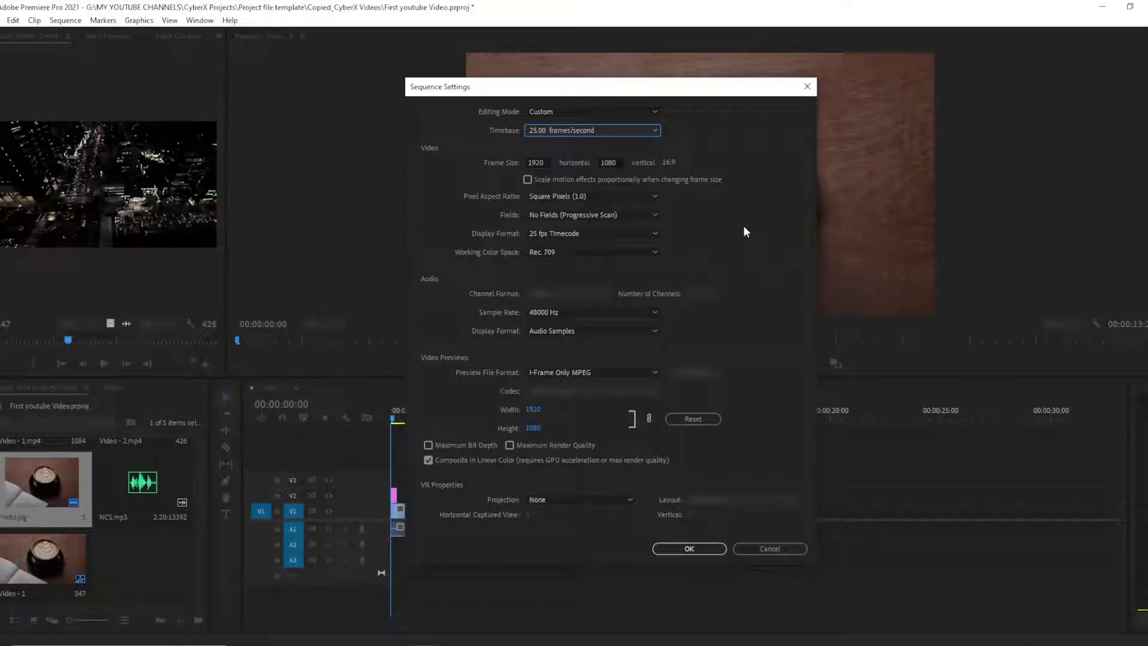
{"action": "left_click", "coordinate": [588, 131]}
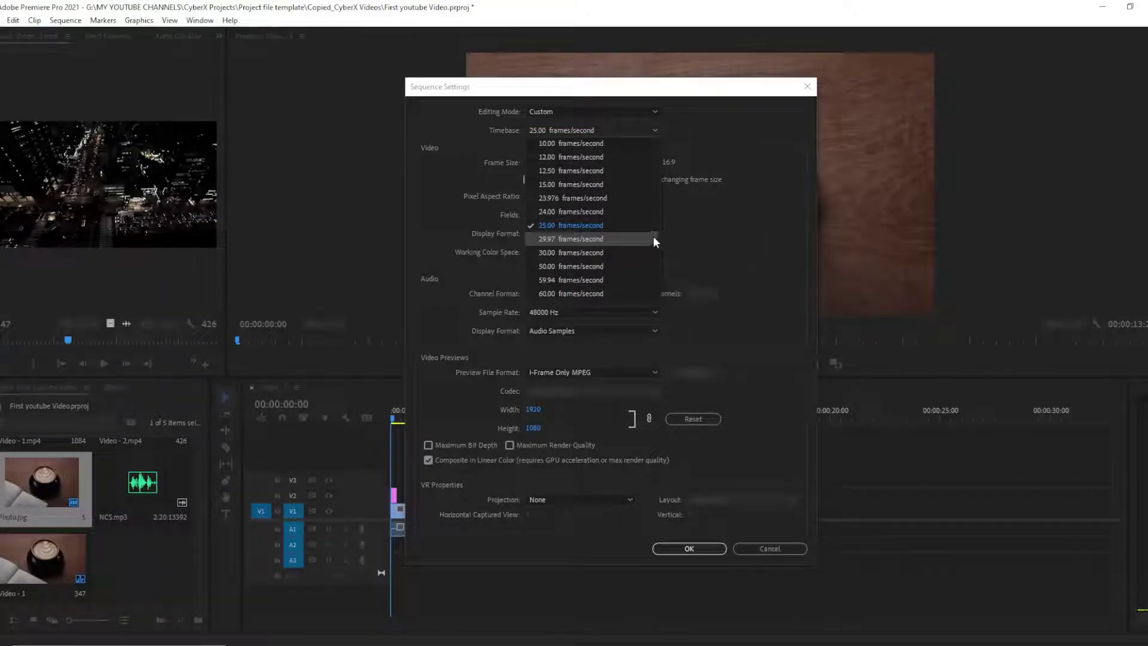
{"action": "left_click", "coordinate": [736, 213]}
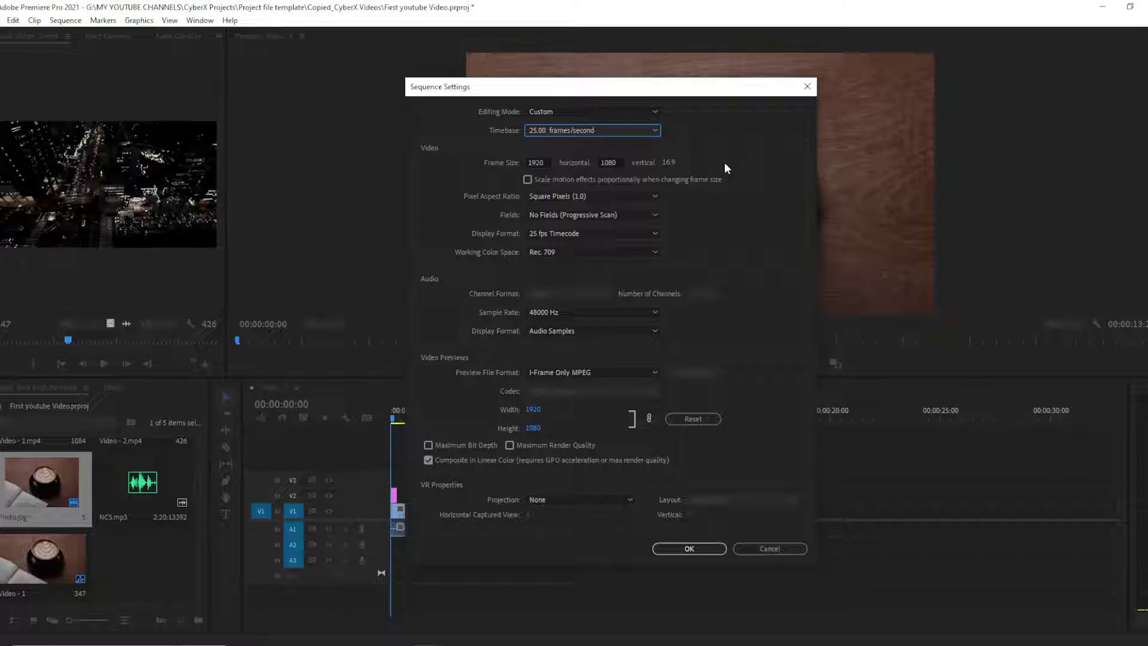
{"action": "left_click", "coordinate": [649, 132]}
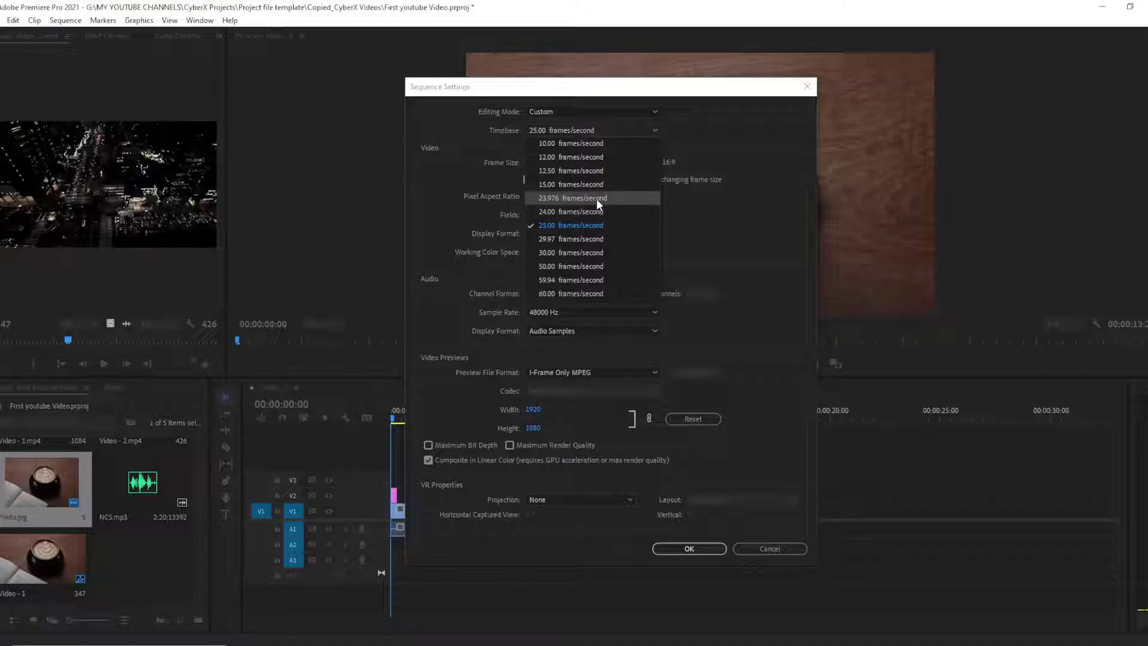
{"action": "left_click", "coordinate": [731, 155]}
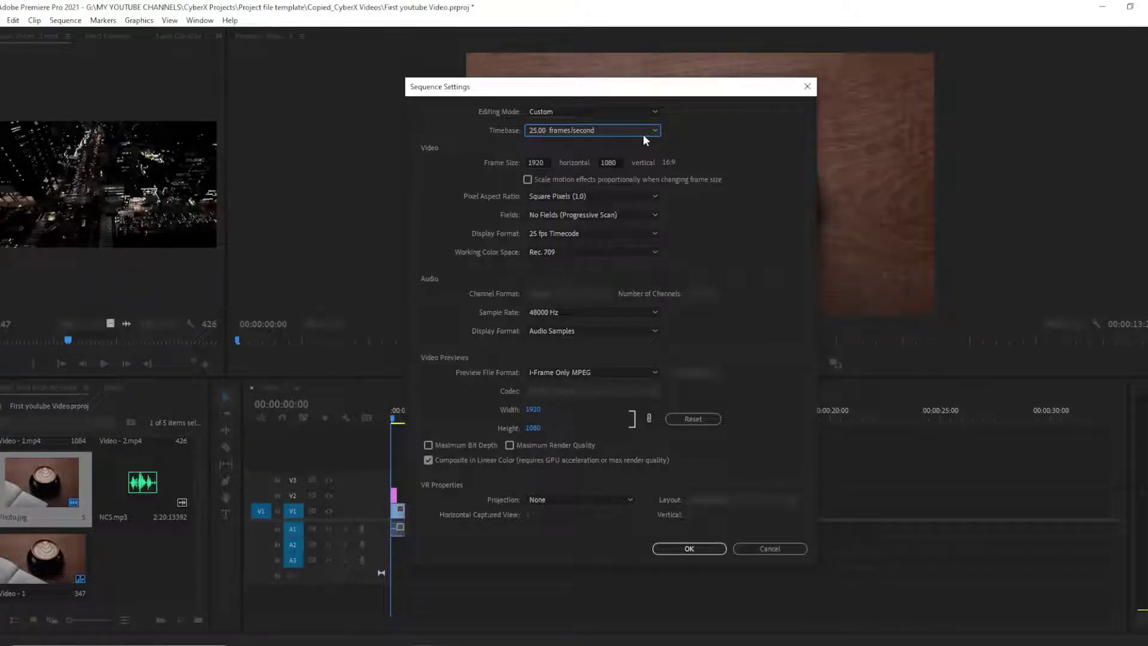
{"action": "left_click", "coordinate": [575, 131]}
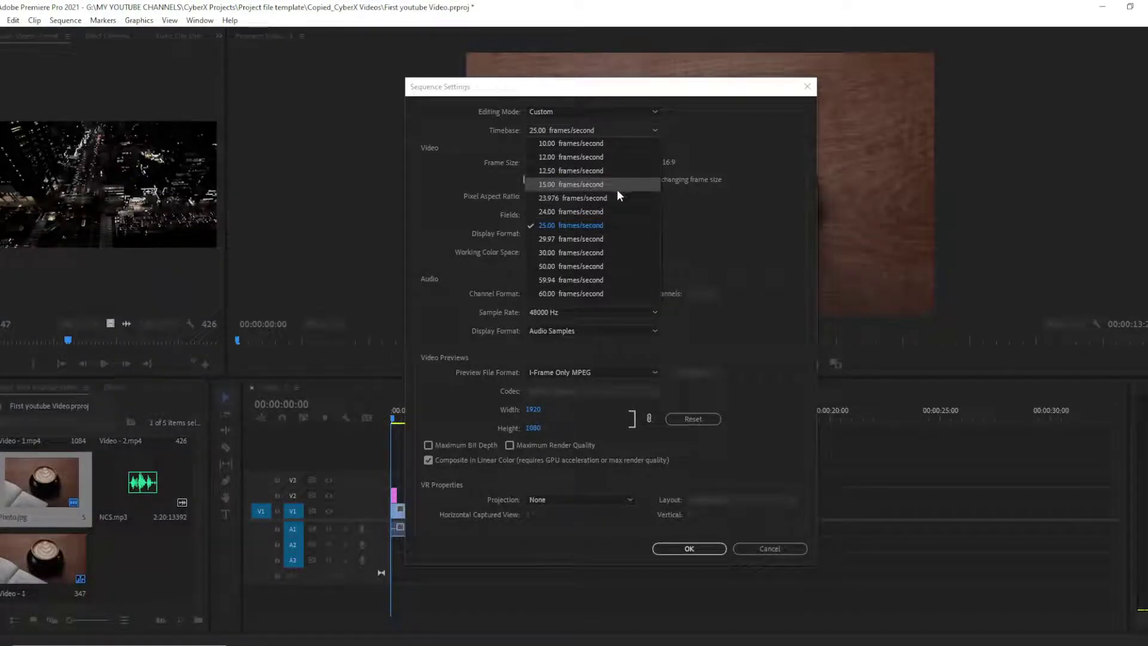
{"action": "left_click", "coordinate": [691, 155]}
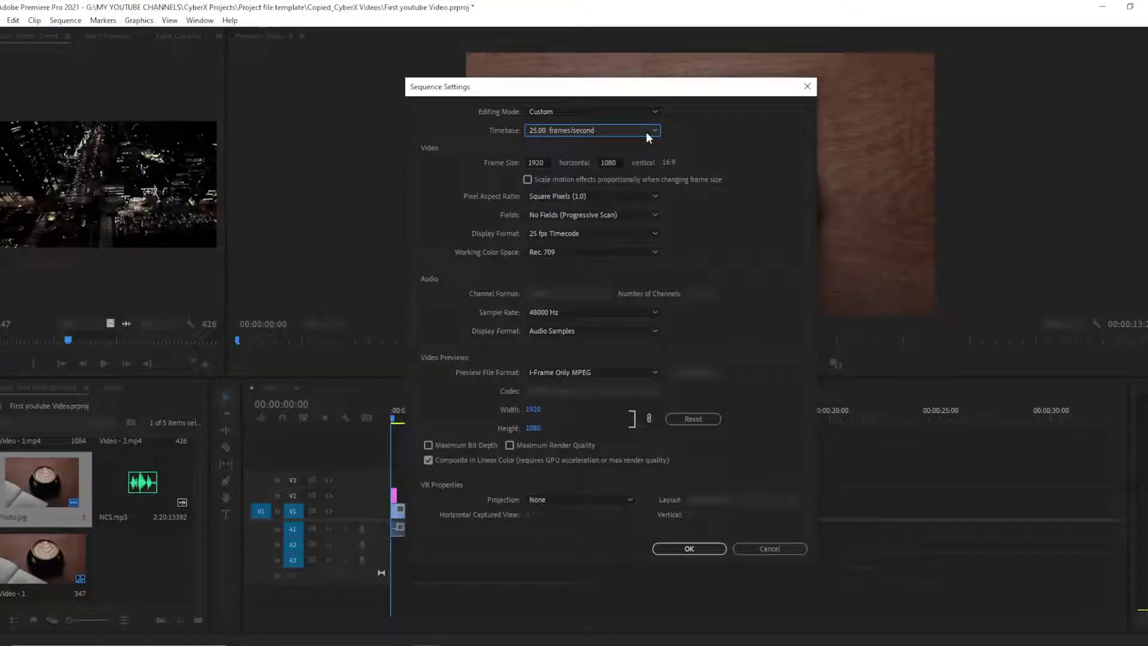
{"action": "left_click", "coordinate": [645, 131]}
{"action": "left_click", "coordinate": [717, 163]}
{"action": "left_click", "coordinate": [610, 134]}
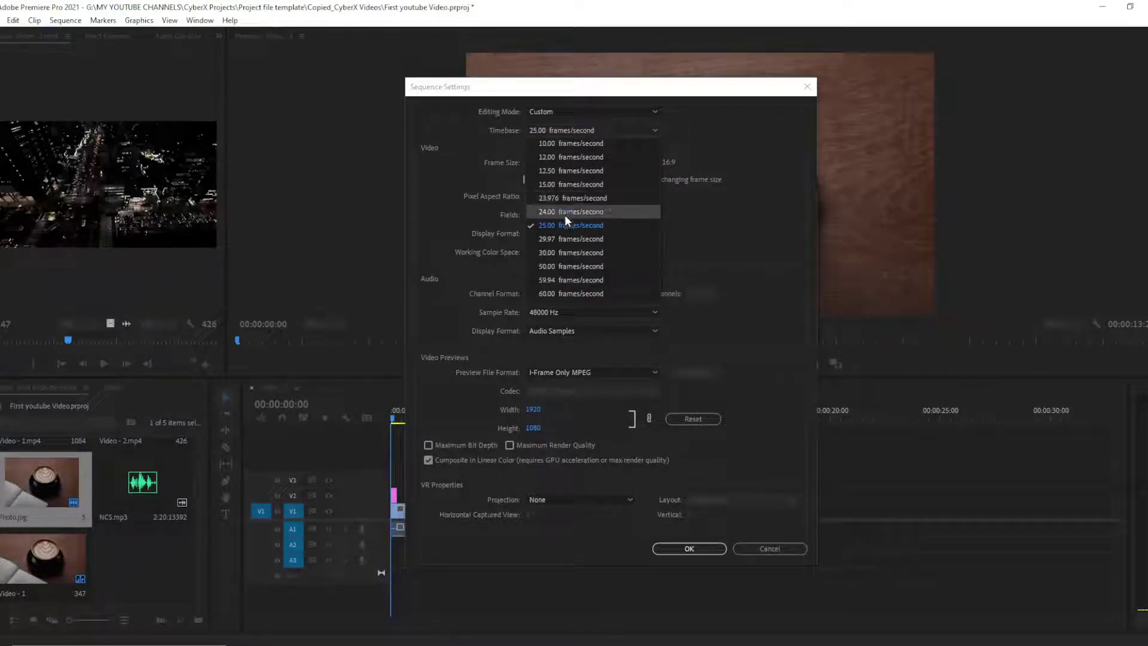
{"action": "left_click", "coordinate": [565, 226]}
{"action": "left_click", "coordinate": [601, 129]}
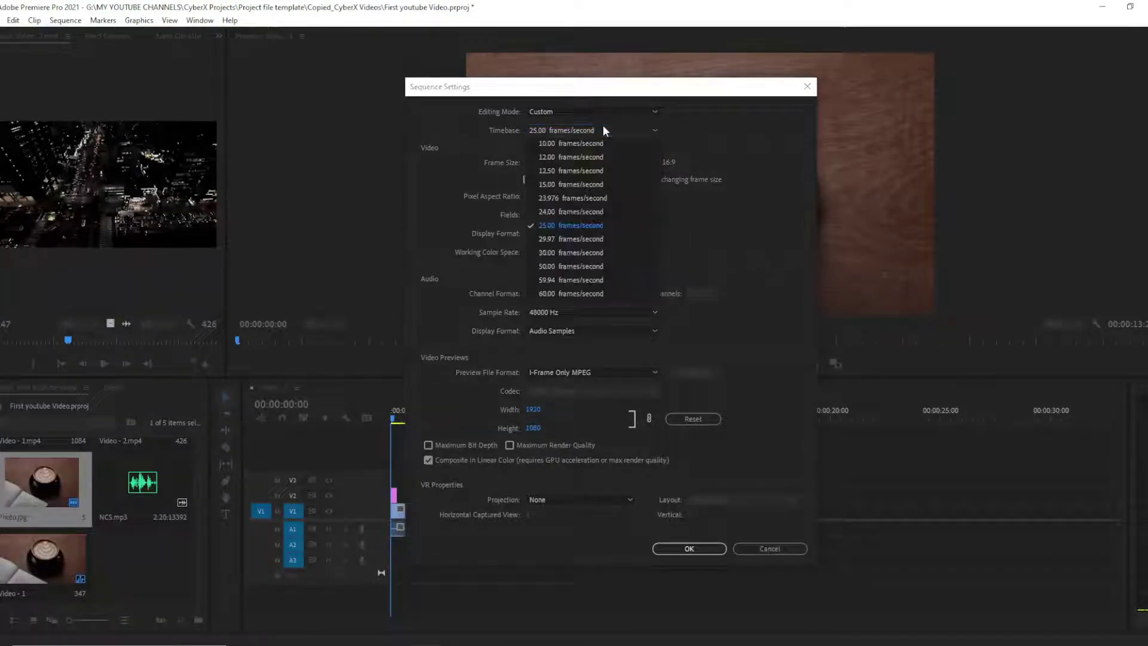
{"action": "left_click", "coordinate": [711, 155]}
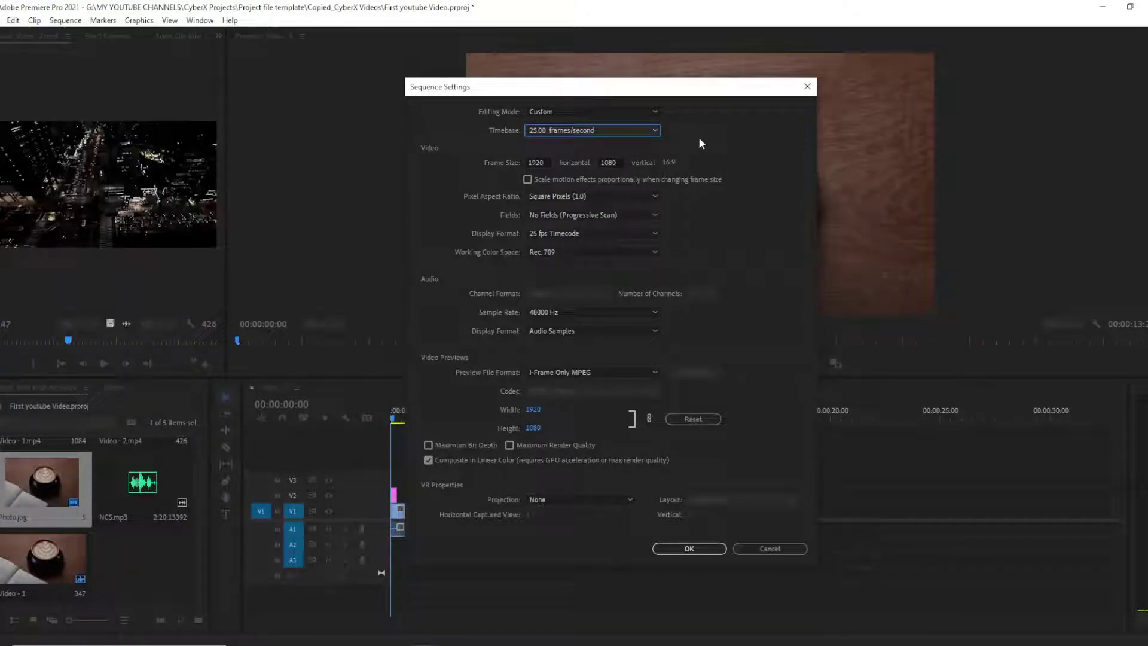
{"action": "left_click", "coordinate": [589, 135]}
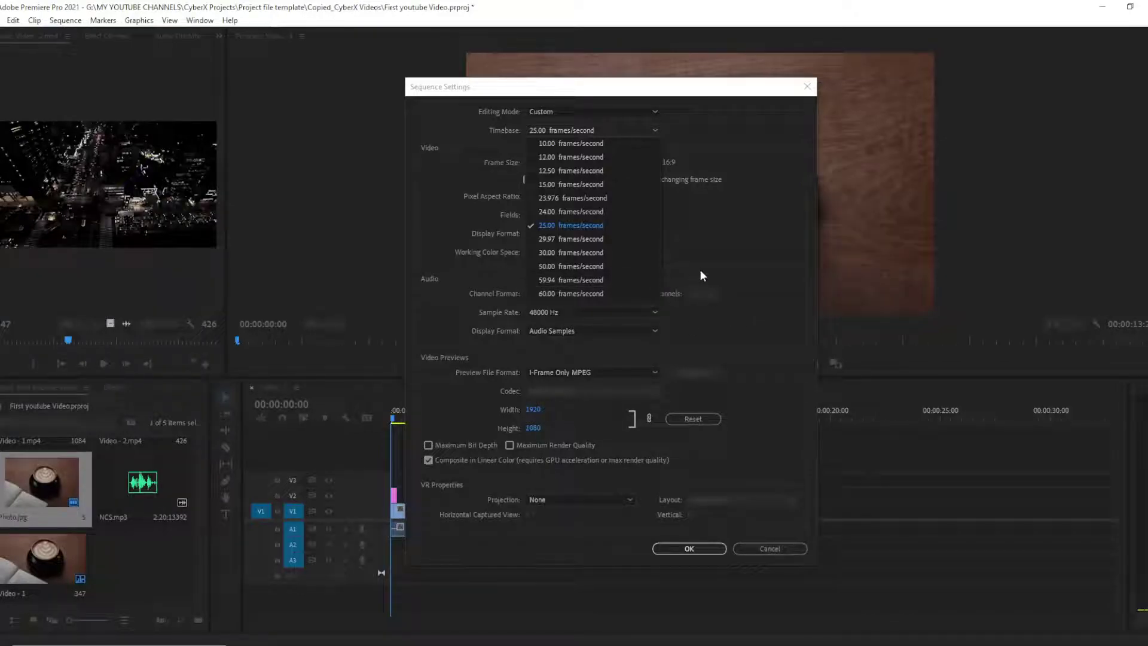
{"action": "left_click", "coordinate": [707, 234]}
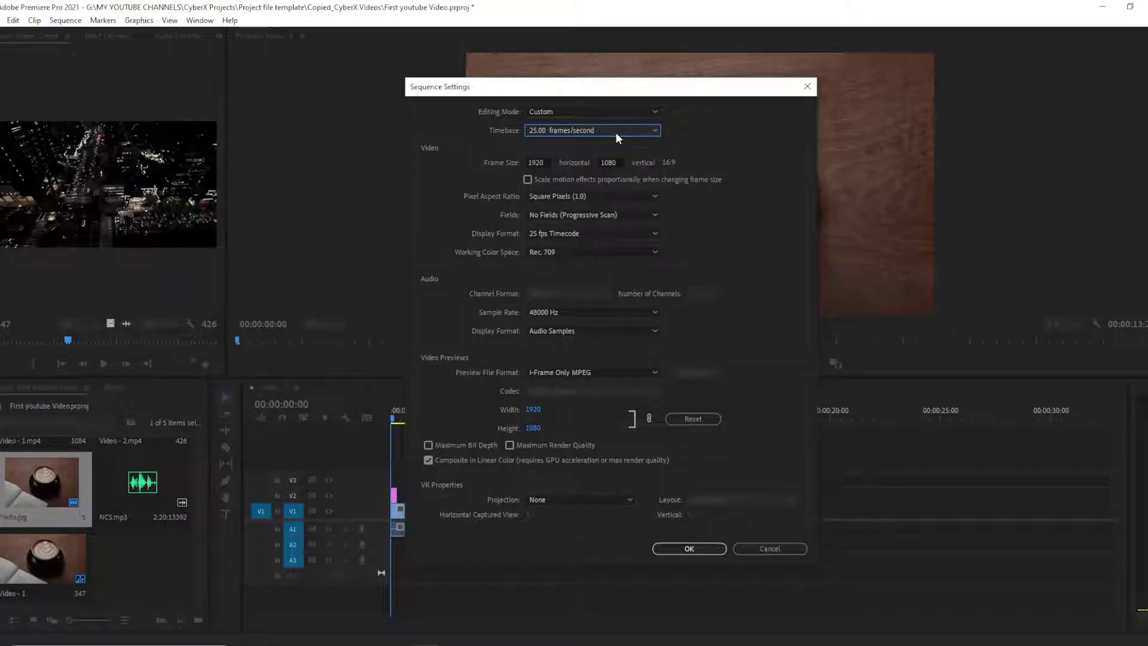
{"action": "left_click", "coordinate": [616, 131]}
{"action": "left_click", "coordinate": [714, 242]}
- Set the sequence timebase to 30.00 frames/second
{"action": "left_click", "coordinate": [598, 131]}
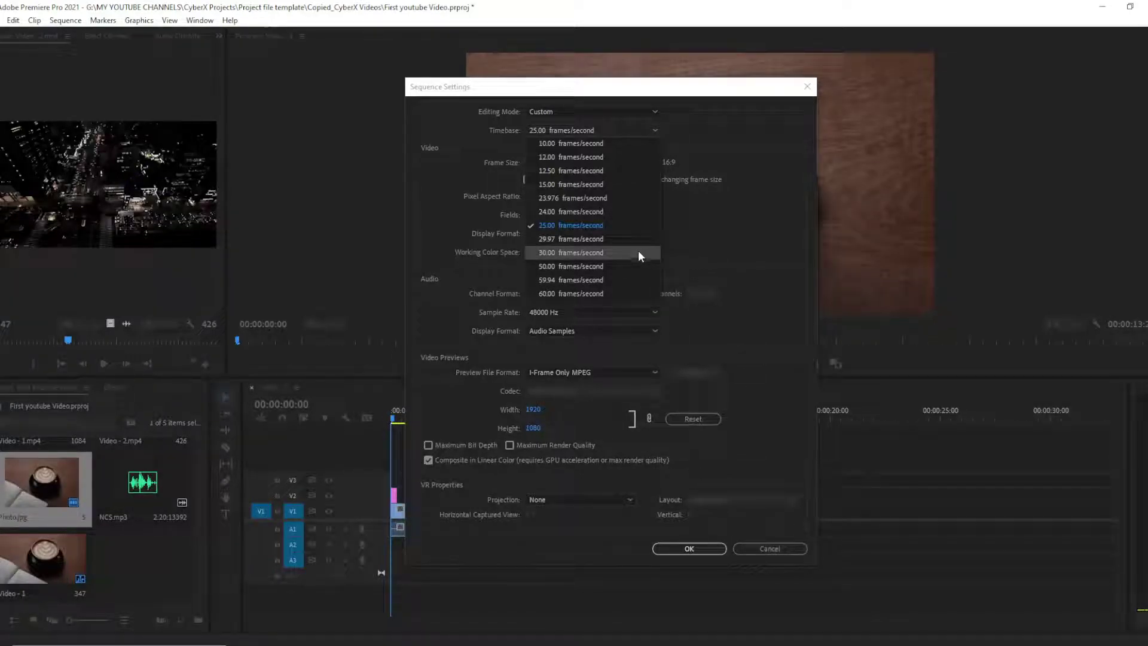
{"action": "left_click", "coordinate": [619, 252]}
{"action": "left_click", "coordinate": [575, 131]}
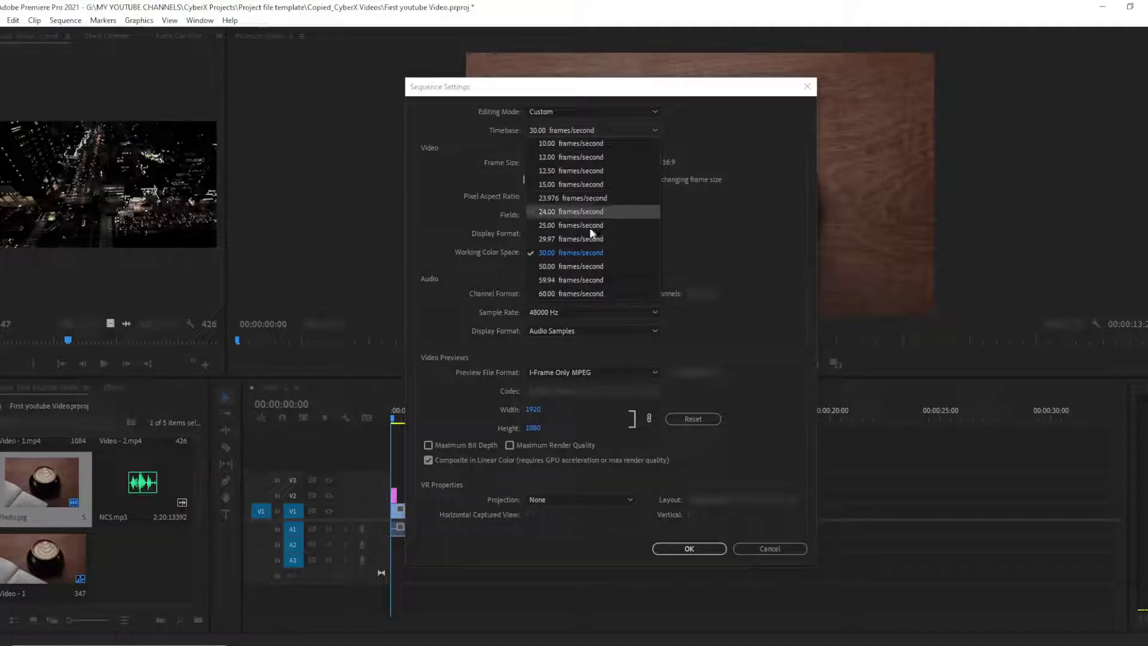
{"action": "left_click", "coordinate": [587, 252]}
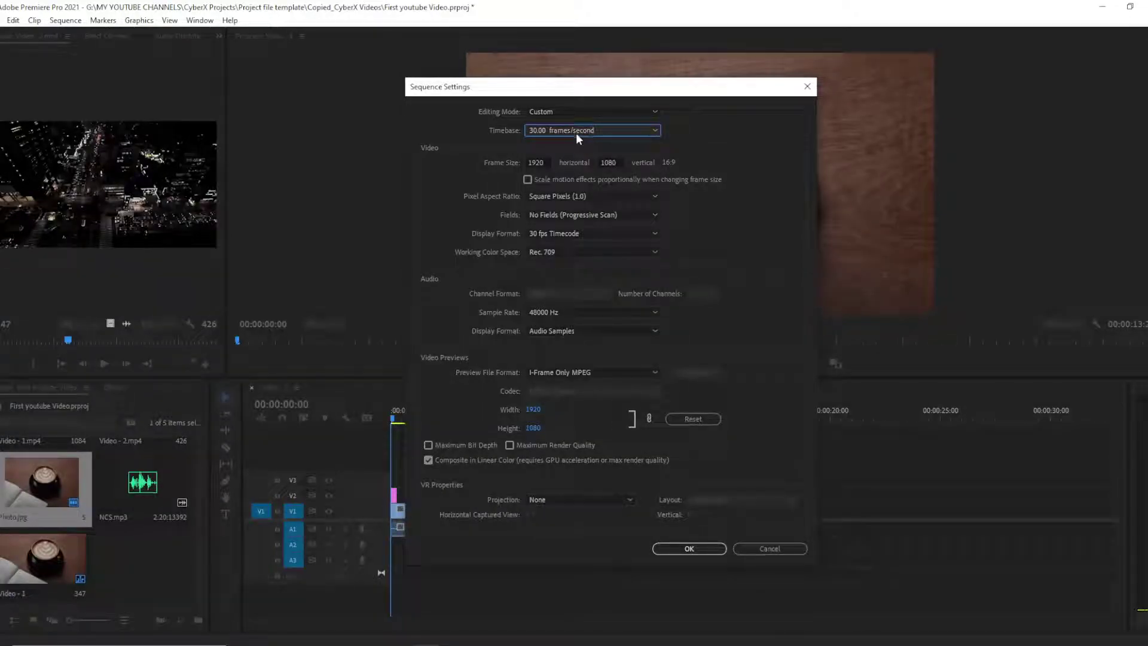
- Set the sequence timebase to 24.00 frames/second and look over the other frame rates
{"action": "left_click", "coordinate": [576, 133]}
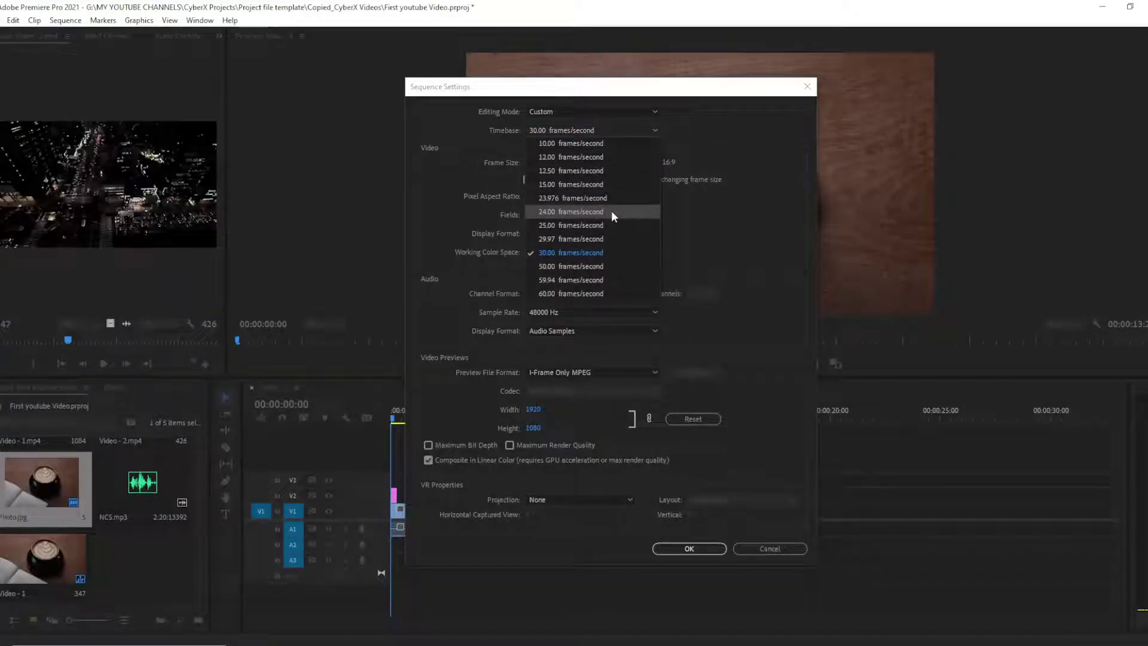
{"action": "left_click", "coordinate": [612, 211]}
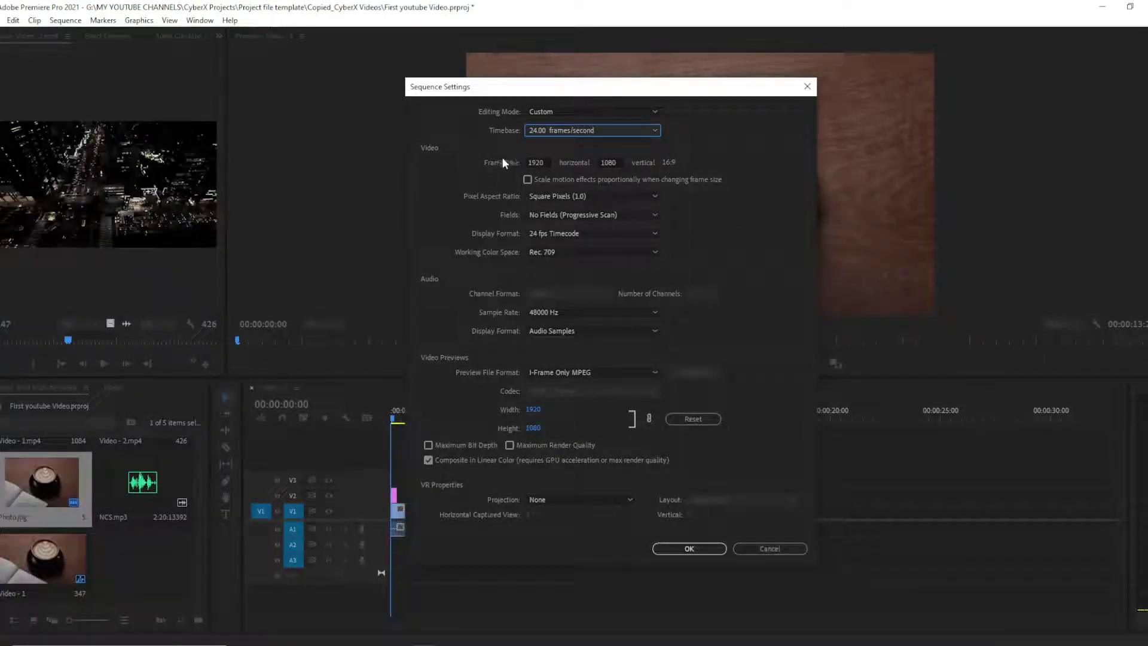
{"action": "left_click", "coordinate": [573, 136]}
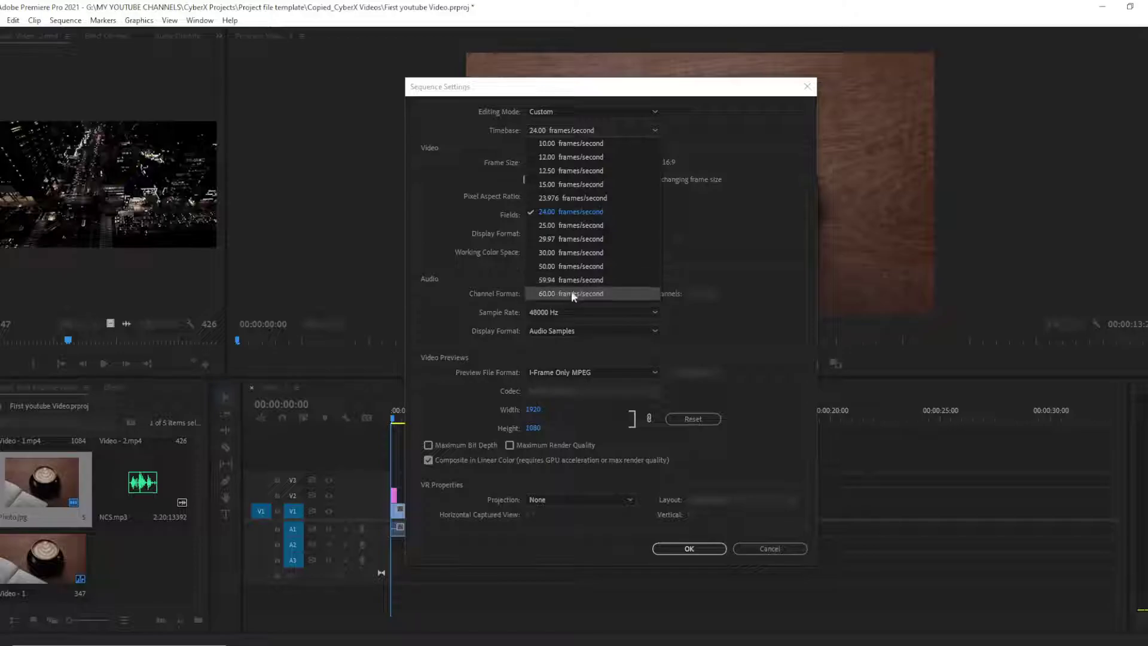
{"action": "left_click", "coordinate": [721, 254]}
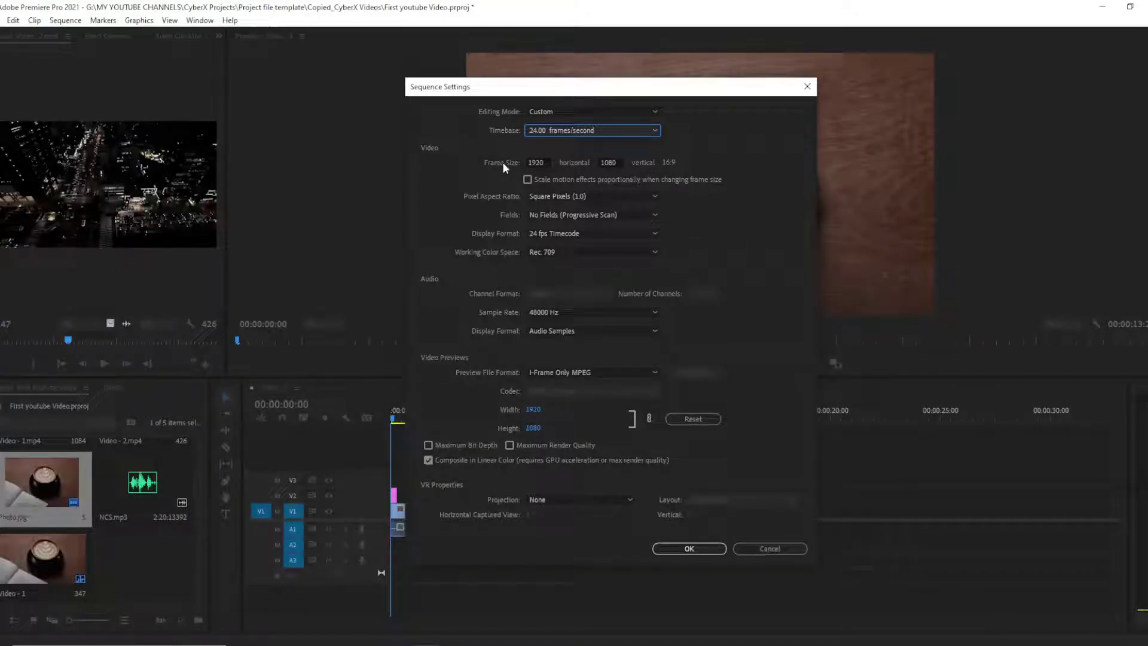
- Set the sequence frame size to 1080 horizontal by 1920 vertical
{"action": "left_click", "coordinate": [548, 161]}
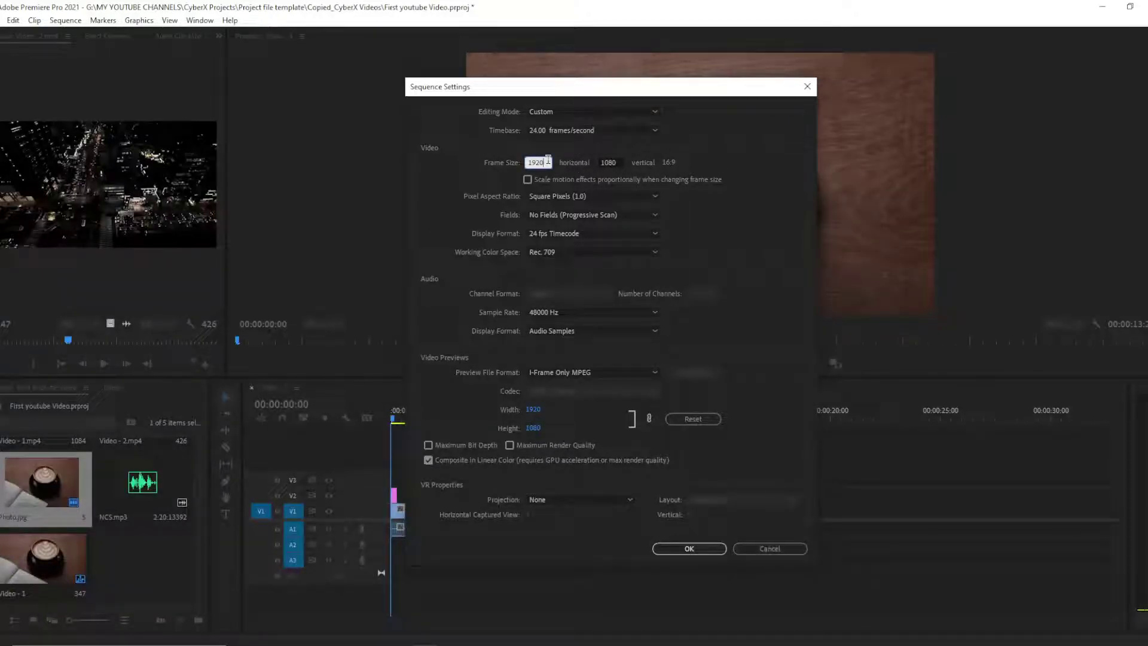
{"action": "left_click", "coordinate": [609, 162]}
{"action": "left_click", "coordinate": [554, 160]}
{"action": "type", "text": "1080"}
{"action": "key", "text": "Return"}
{"action": "left_click", "coordinate": [548, 161]}
{"action": "left_click", "coordinate": [614, 163]}
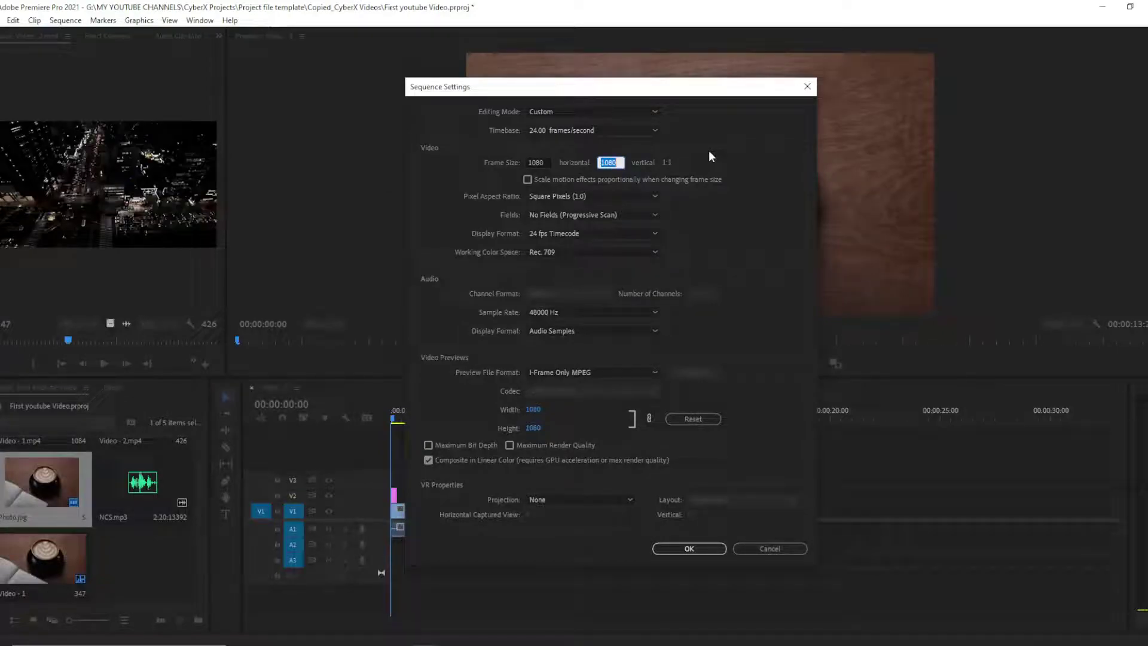
{"action": "type", "text": "1920"}
{"action": "key", "text": "Tab"}
- Set the frame size to 1920 horizontal by 1080 vertical and apply the sequence settings
{"action": "left_click", "coordinate": [537, 162]}
{"action": "type", "text": "1920"}
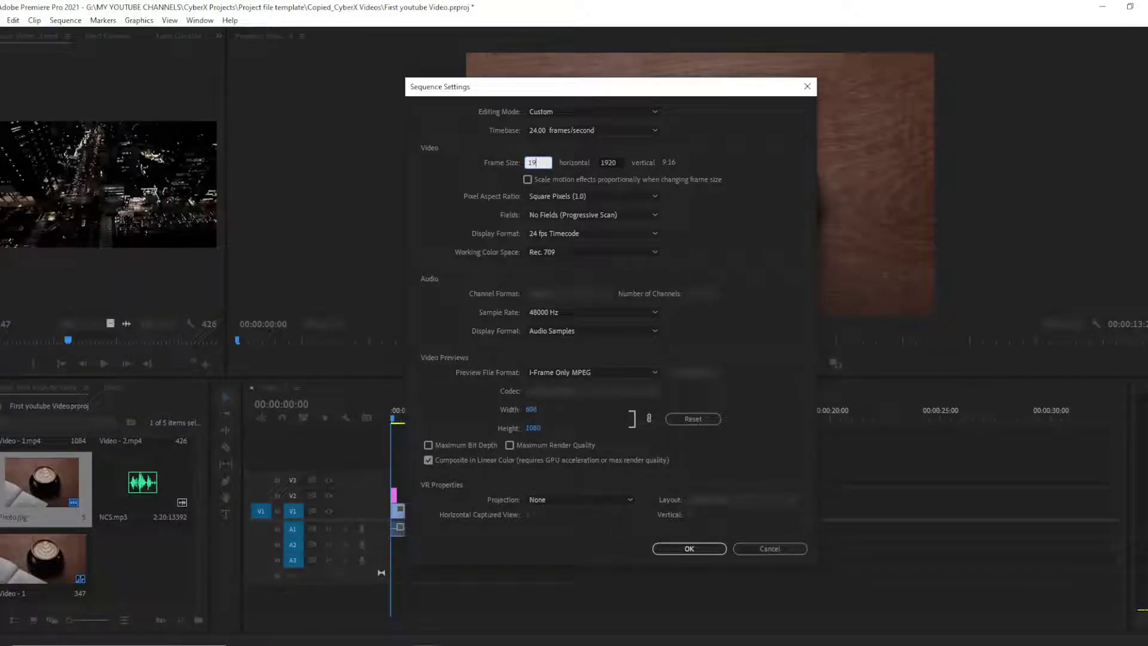
{"action": "key", "text": "Tab"}
{"action": "type", "text": "1080"}
{"action": "left_click", "coordinate": [733, 146]}
{"action": "left_click", "coordinate": [690, 553]}
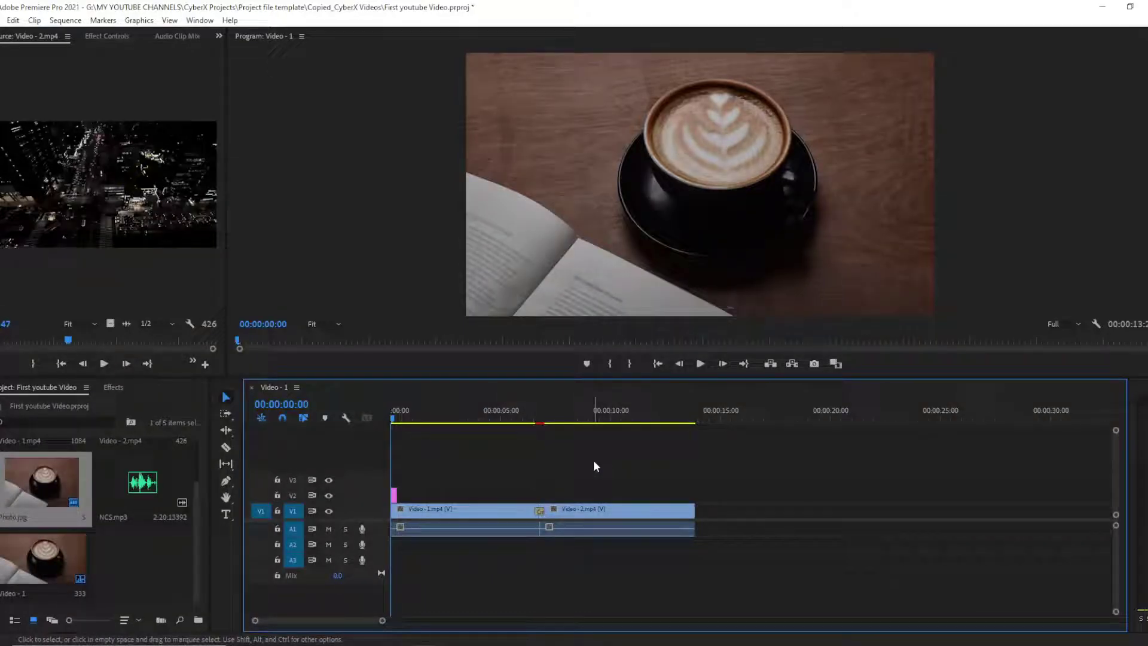
- Bring more of the timeline into view, return the playhead to 00:00:00:00 and clear the clip selection
{"action": "scroll", "coordinate": [787, 449], "scroll_direction": "down", "scroll_amount": 5}
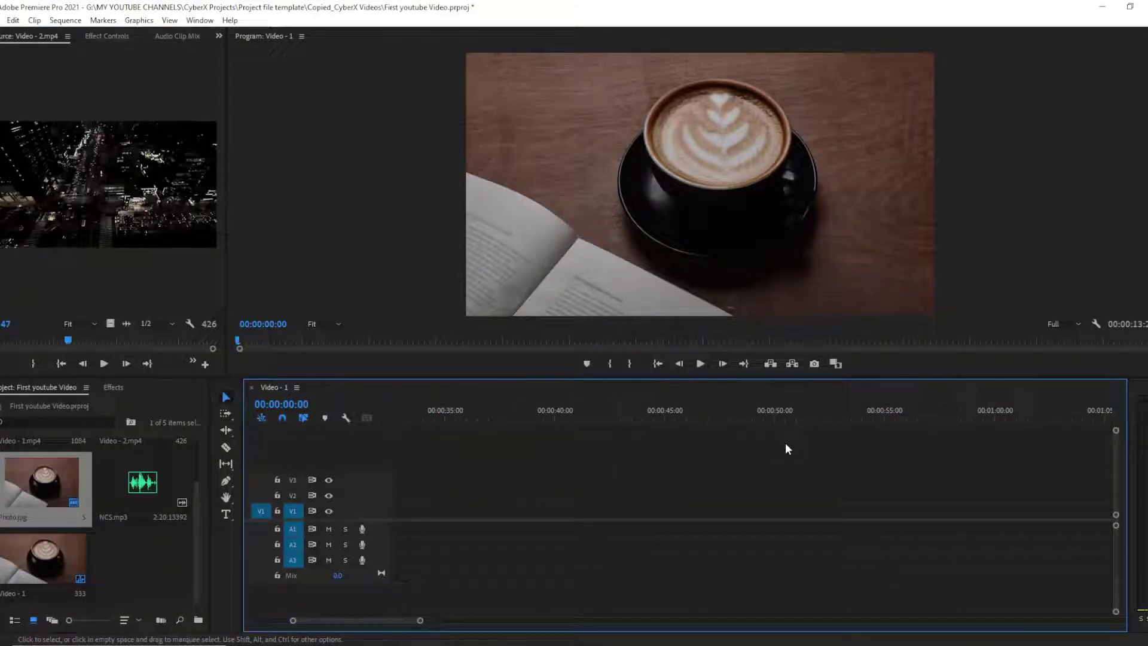
{"action": "left_click_drag", "start_coordinate": [401, 618], "coordinate": [425, 621]}
{"action": "mouse_move", "coordinate": [443, 461]}
{"action": "left_mouse_down"}
{"action": "mouse_move", "coordinate": [529, 534]}
{"action": "mouse_move", "coordinate": [470, 508]}
{"action": "mouse_move", "coordinate": [532, 550]}
{"action": "mouse_move", "coordinate": [453, 461]}
{"action": "left_mouse_up"}
{"action": "left_click", "coordinate": [433, 416]}
{"action": "left_click_drag", "start_coordinate": [435, 416], "coordinate": [385, 424]}
{"action": "key", "text": "ctrl+z"}
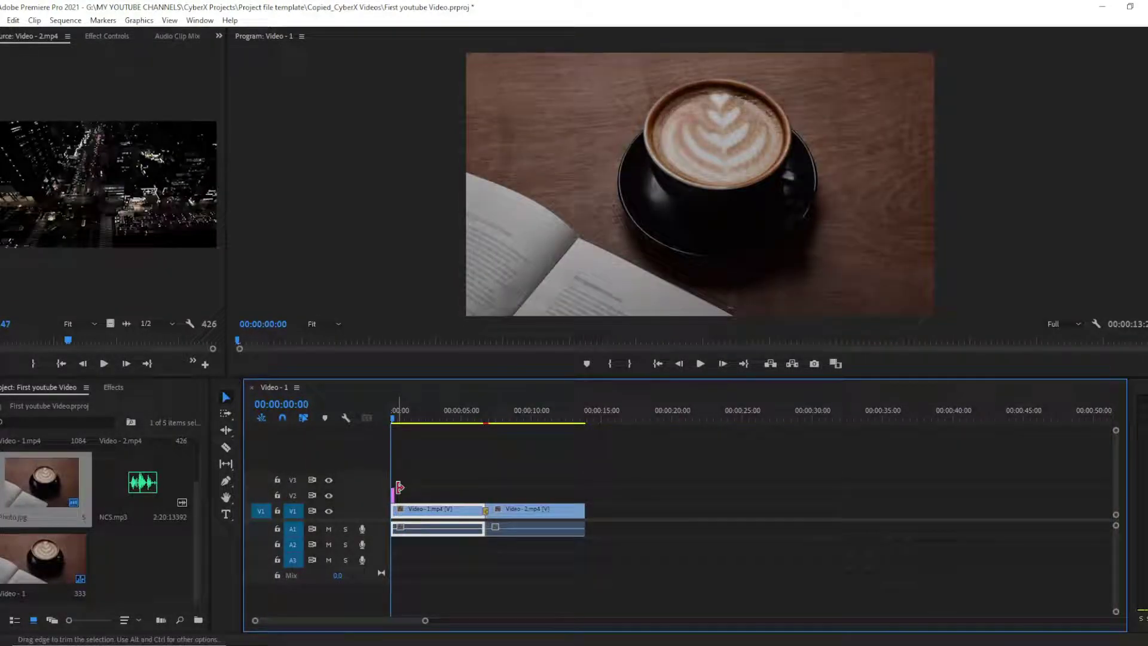
{"action": "left_click", "coordinate": [476, 469]}
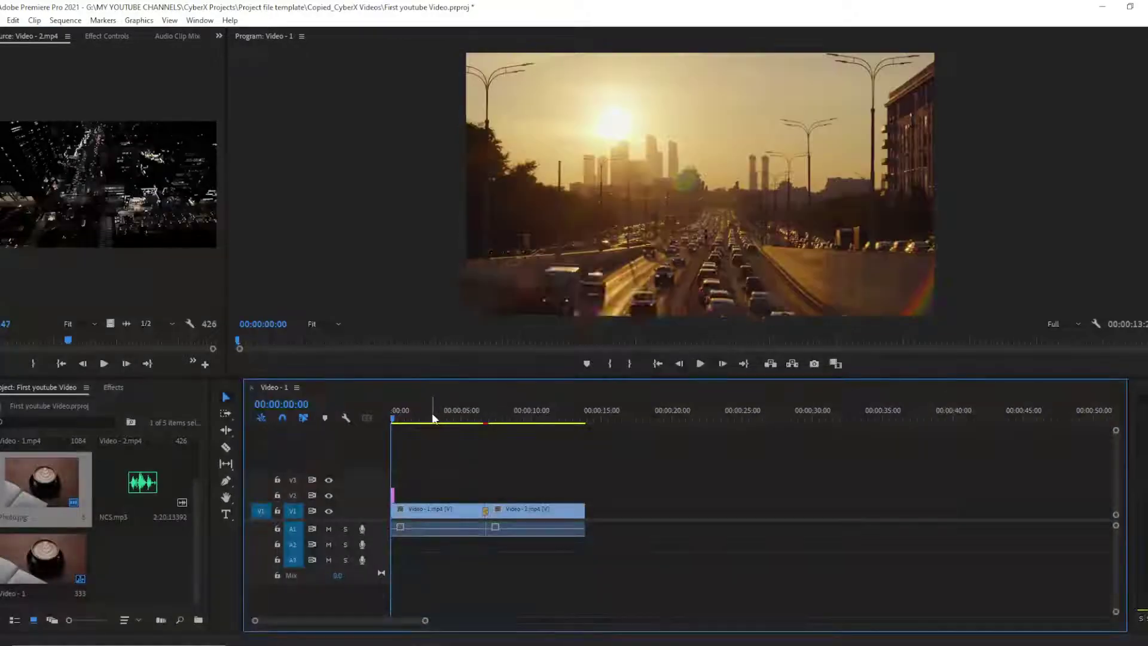
- Place the playhead at 00:00:04:15 over the first video clip and leave all timeline clips deselected
{"action": "left_click_drag", "start_coordinate": [419, 418], "coordinate": [458, 421]}
{"action": "key", "text": "ctrl+z"}
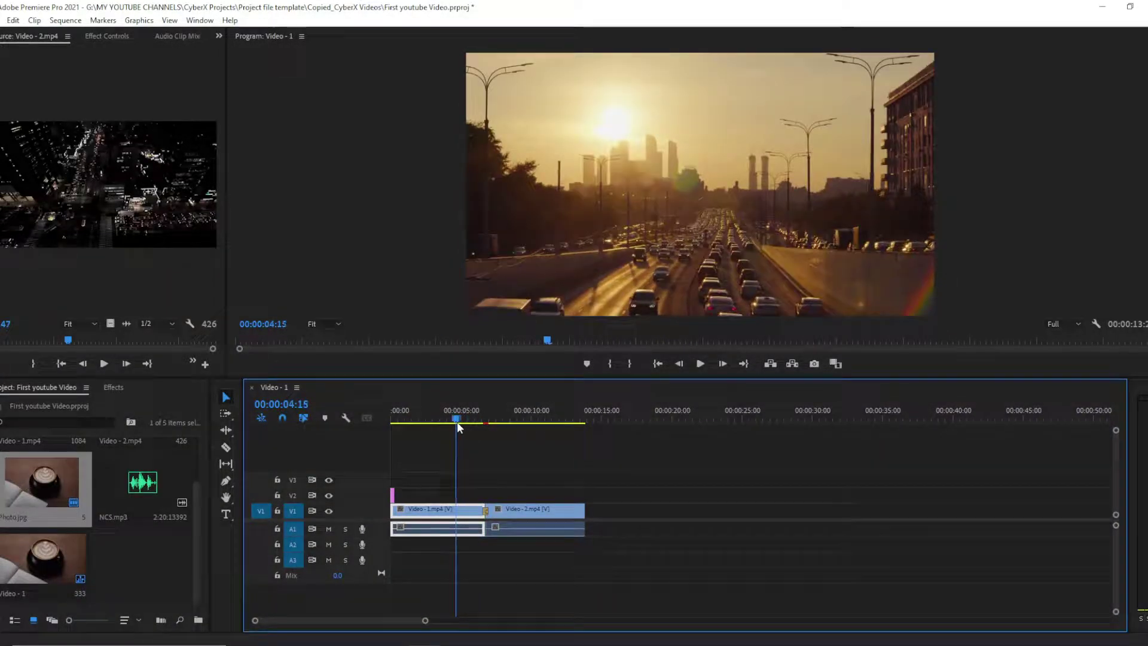
{"action": "left_click", "coordinate": [491, 447]}
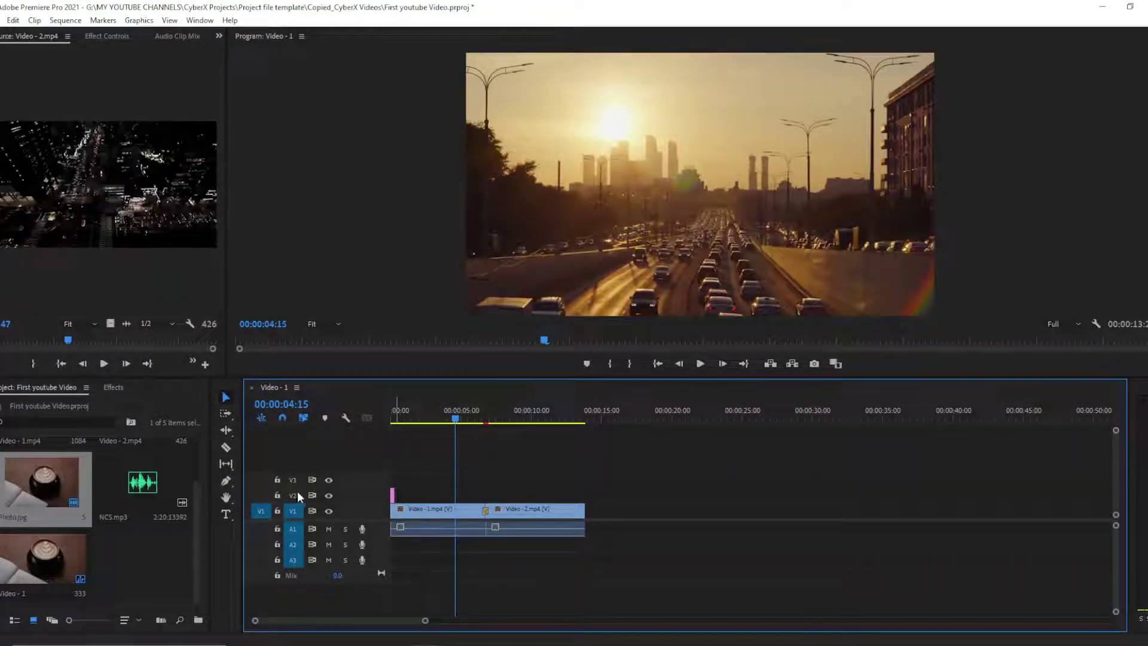
{"action": "left_click", "coordinate": [228, 514]}
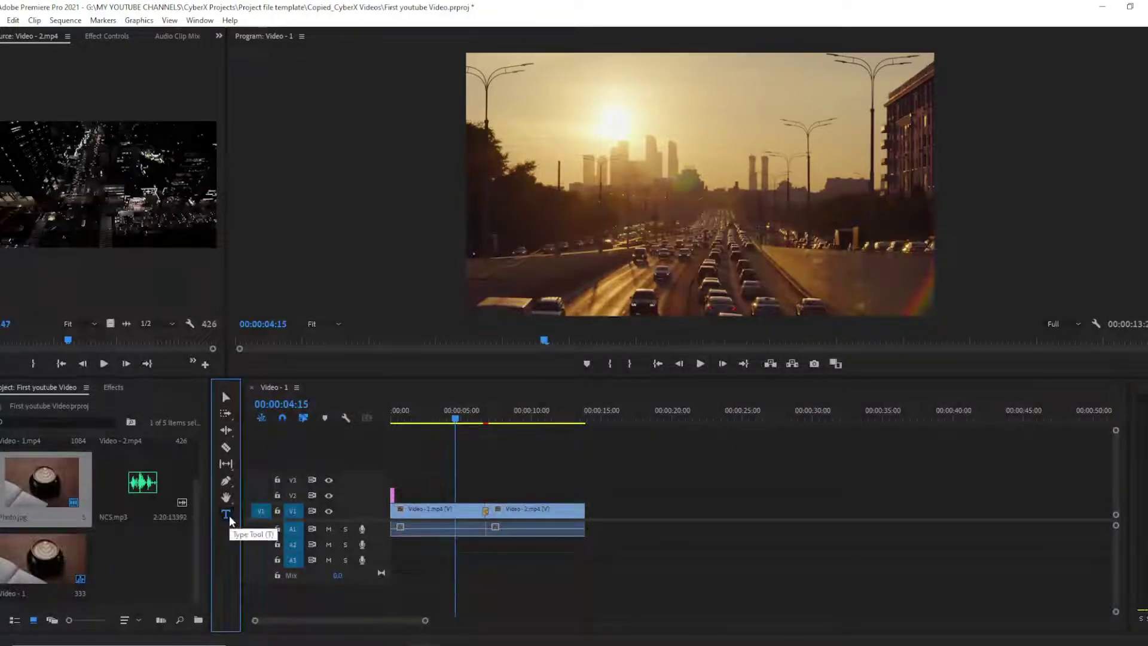
{"action": "left_click", "coordinate": [226, 396]}
{"action": "left_click", "coordinate": [490, 472]}
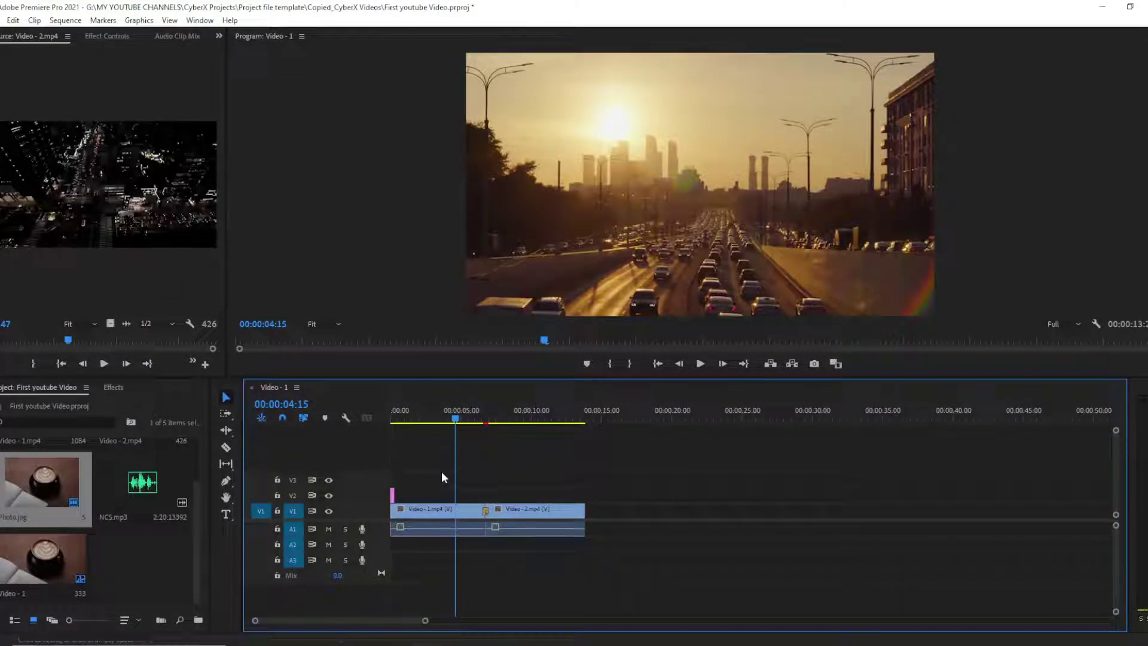
- Add a text title over the road footage reading "How to Create A Video For Your Youtube Channel."
{"action": "left_click", "coordinate": [227, 516]}
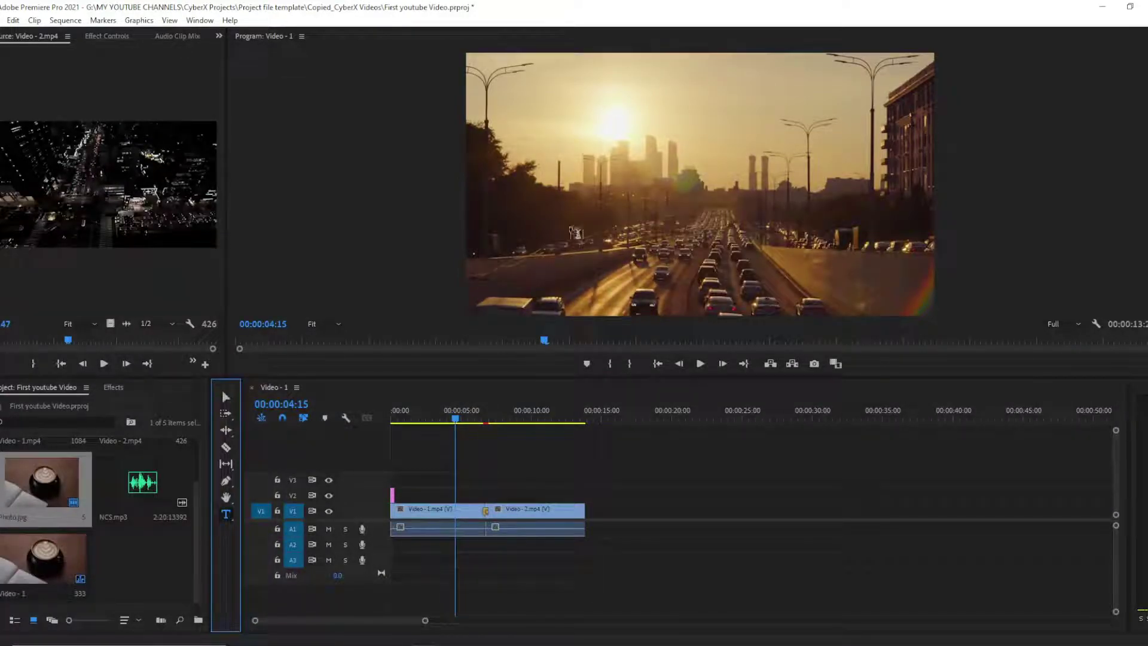
{"action": "left_click", "coordinate": [623, 192]}
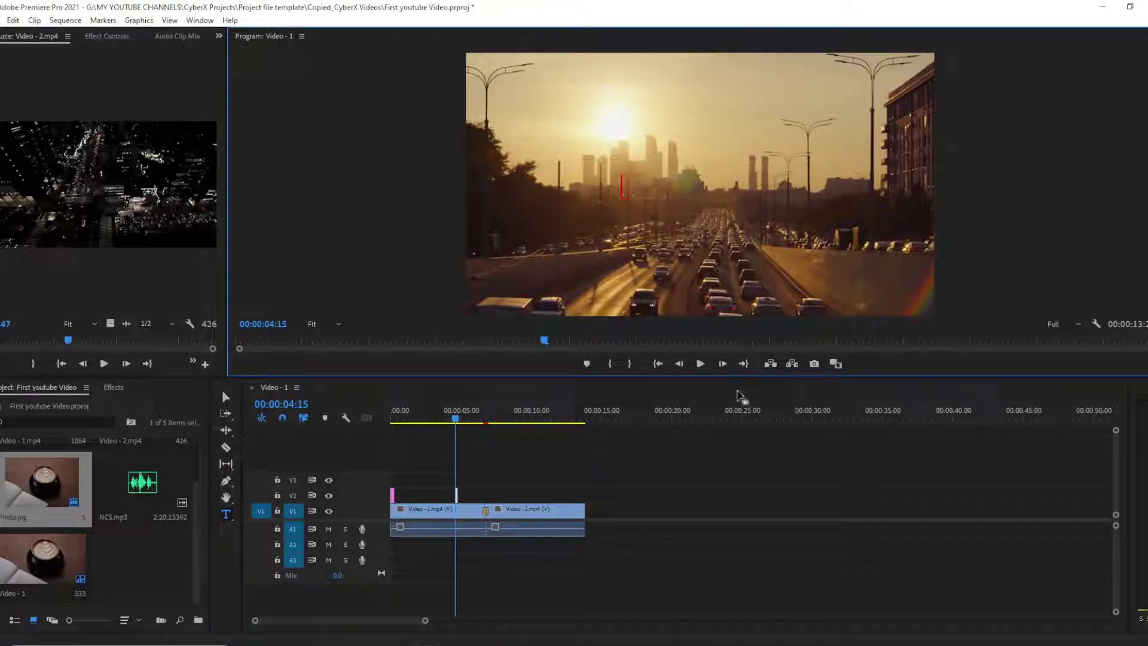
{"action": "key", "text": "shift"}
{"action": "type", "text": "How t"}
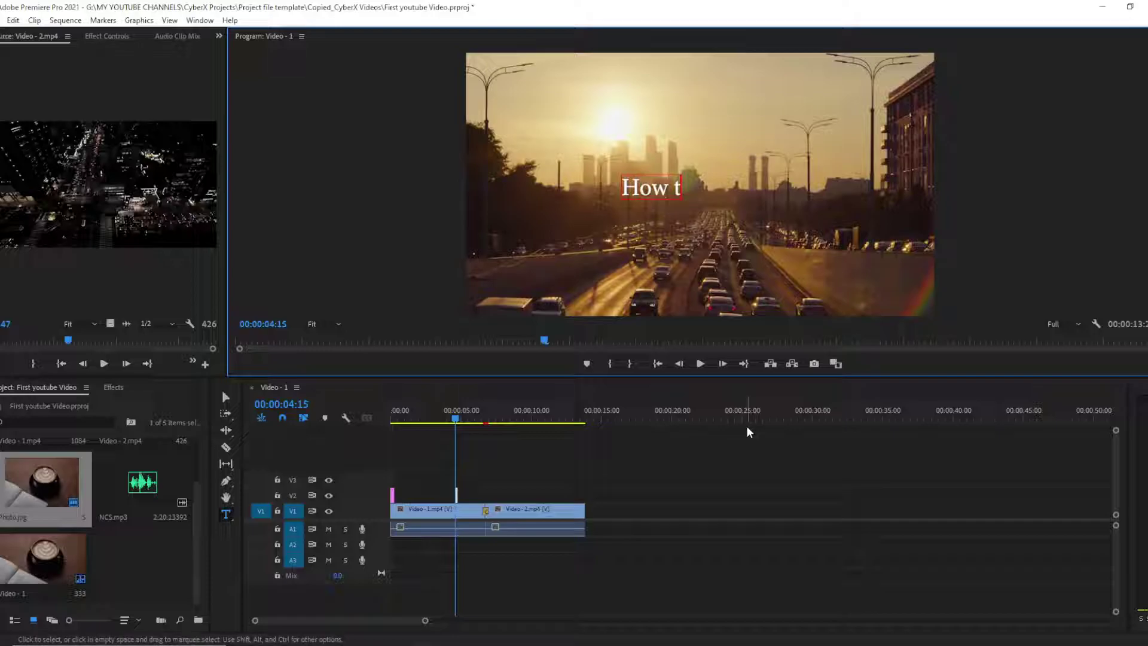
{"action": "type", "text": "o Create A vV"}
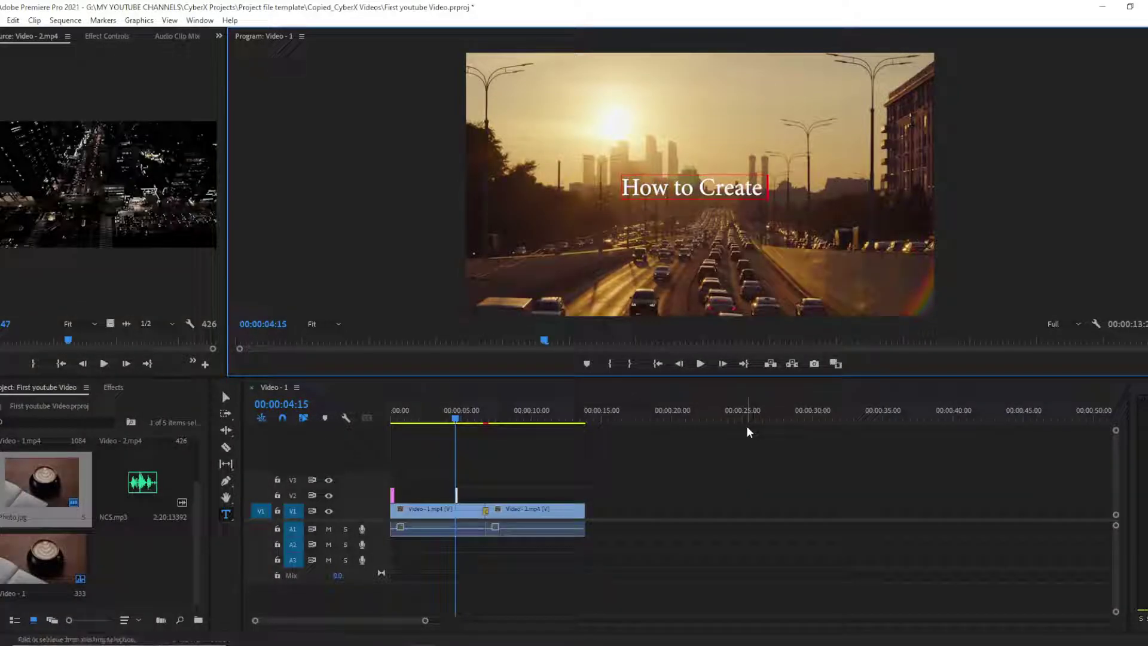
{"action": "key", "text": "BackSpace"}
{"action": "key", "text": "BackSpace"}
{"action": "type", "text": "Vid"}
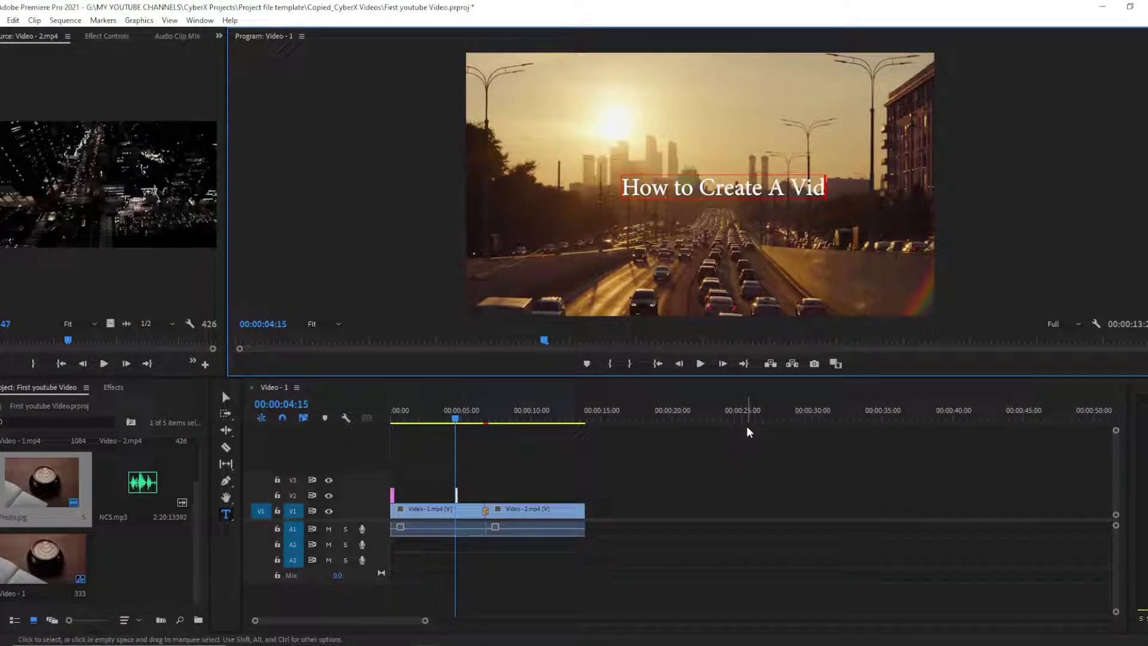
{"action": "type", "text": "eo For Y"}
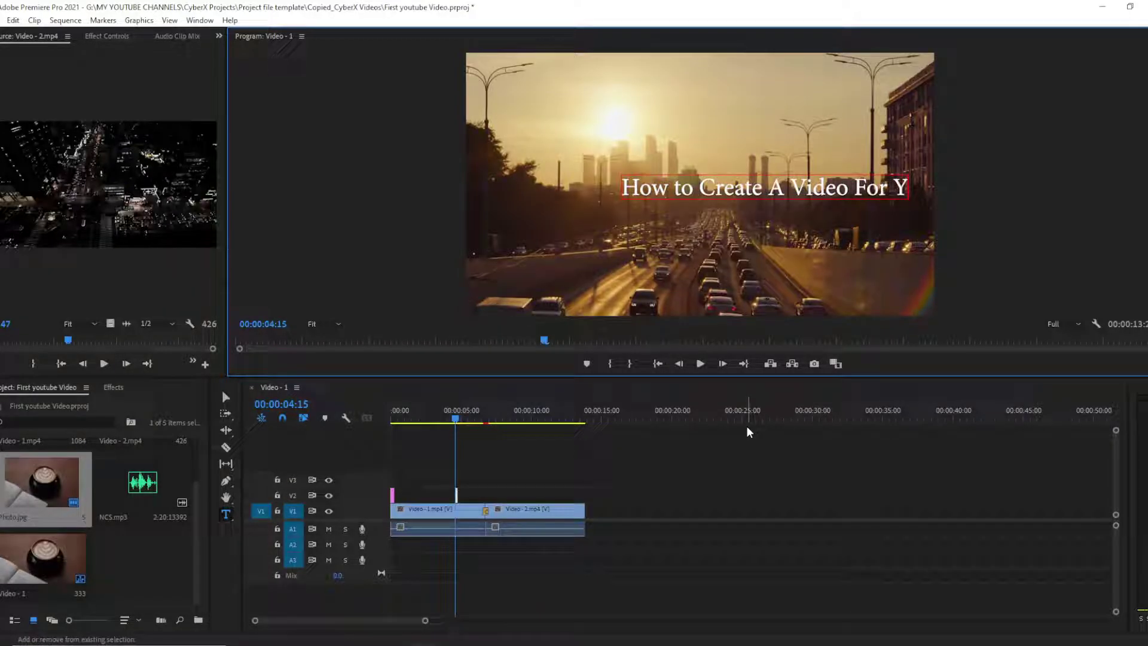
{"action": "type", "text": "our Youtube chann"}
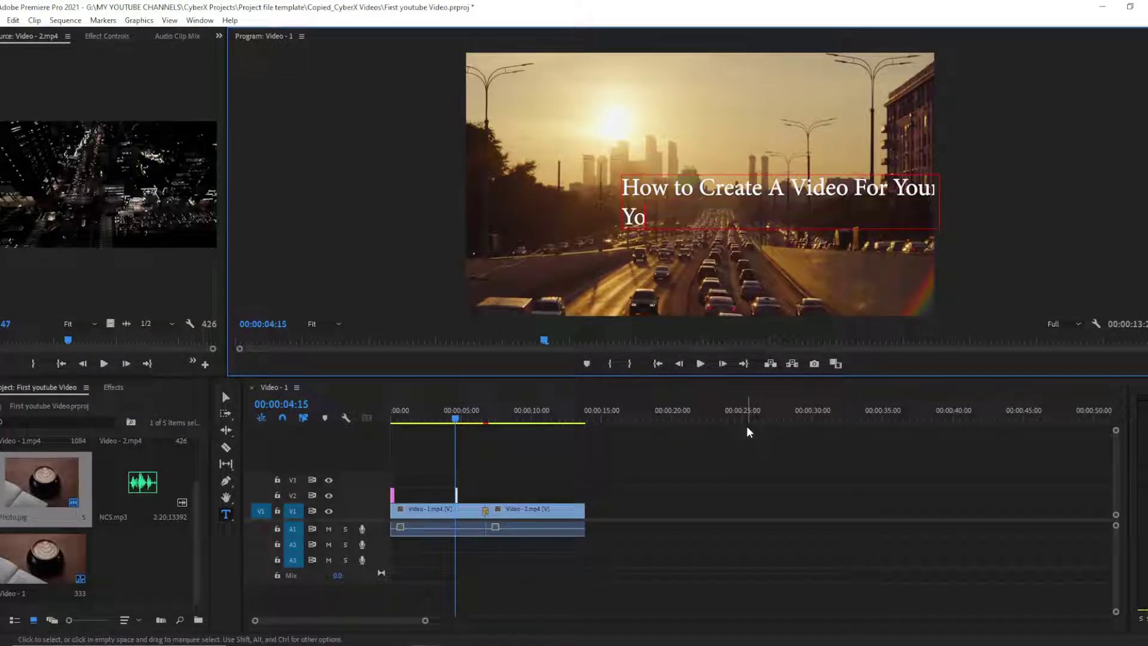
{"action": "key", "text": "BackSpace"}
{"action": "key", "text": "BackSpace"}
{"action": "key", "text": "BackSpace"}
{"action": "key", "text": "BackSpace"}
{"action": "type", "text": "Channel."}
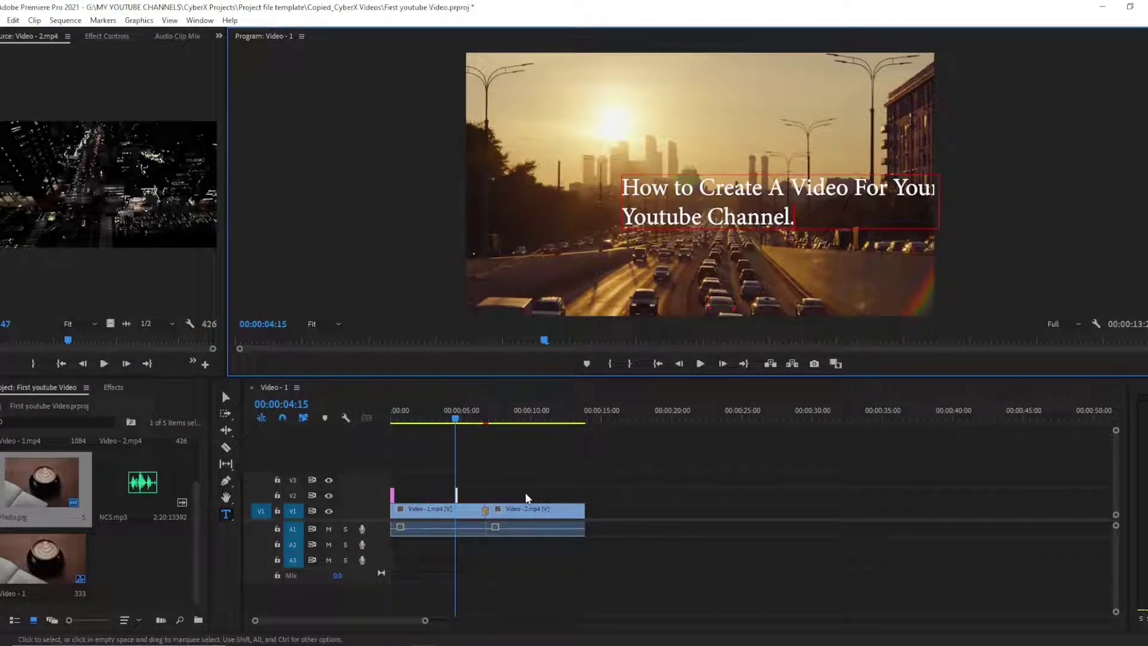
- Extend the title clip on V2 almost to the end of the first video clip and preview it
{"action": "left_click_drag", "start_coordinate": [457, 495], "coordinate": [481, 498]}
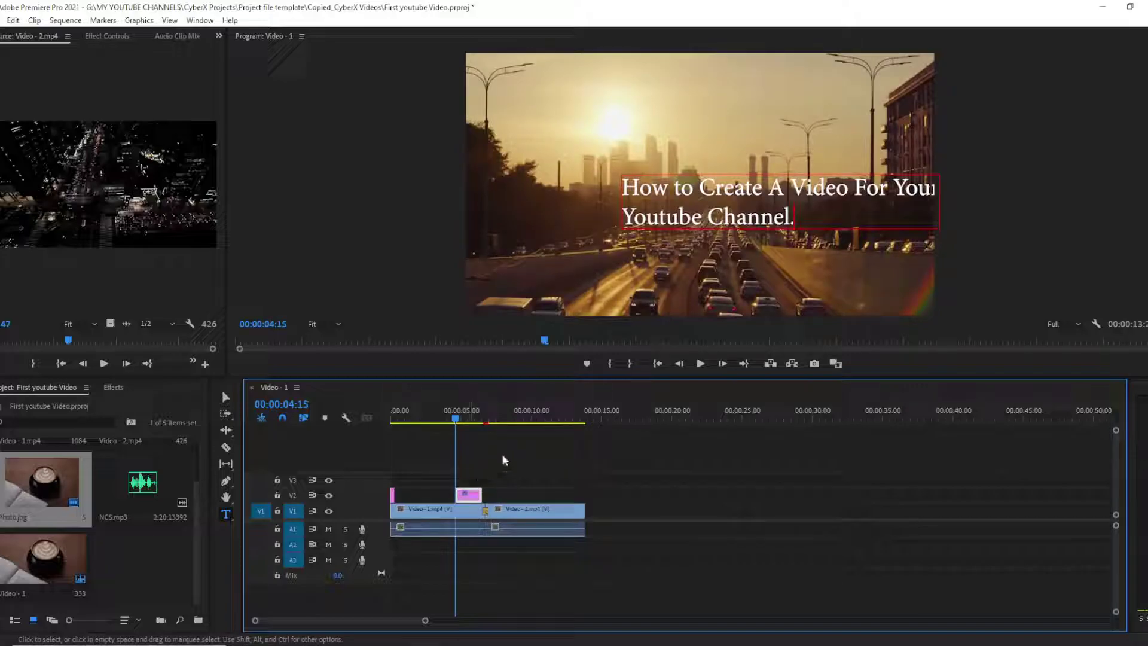
{"action": "left_click", "coordinate": [449, 421]}
{"action": "left_click_drag", "start_coordinate": [449, 422], "coordinate": [463, 419]}
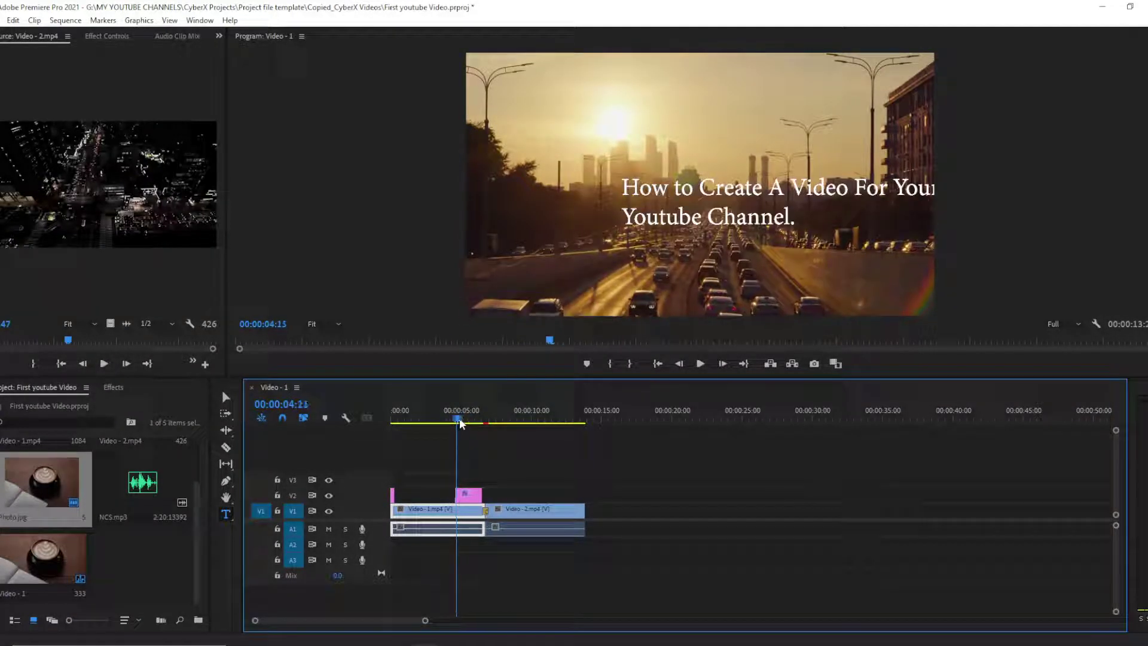
- Set the title graphic's horizontal vector motion position to 629 so the text fits inside the frame, and preview it
{"action": "left_click", "coordinate": [465, 496]}
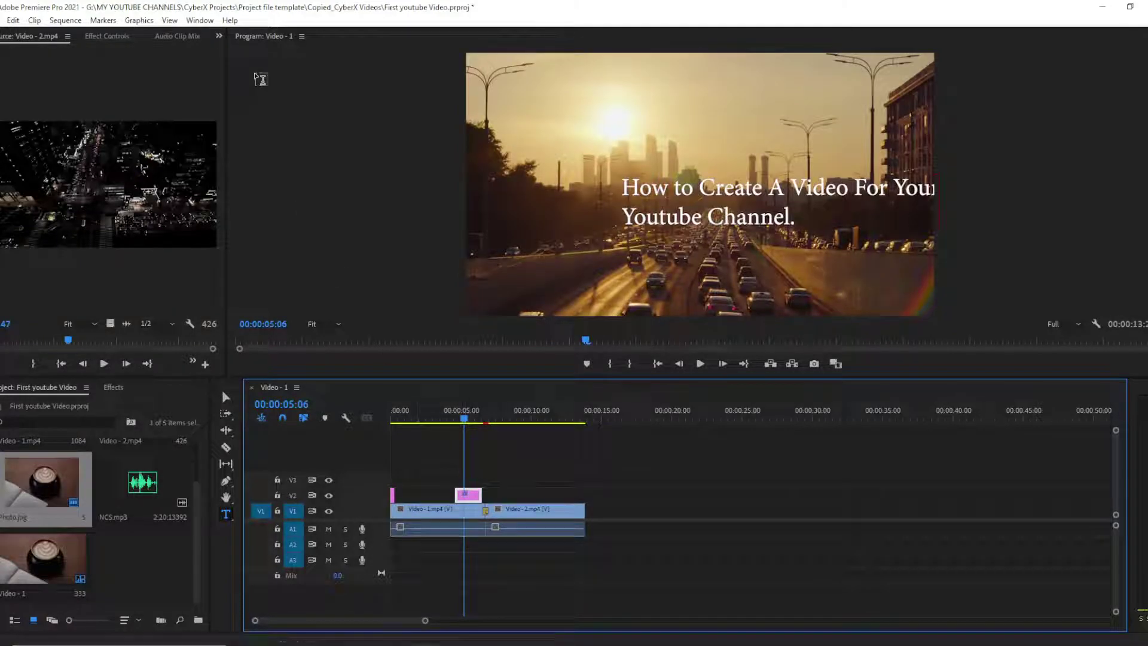
{"action": "left_click", "coordinate": [124, 37]}
{"action": "left_click_drag", "start_coordinate": [85, 98], "coordinate": [48, 99]}
{"action": "left_click", "coordinate": [558, 464]}
{"action": "mouse_move", "coordinate": [450, 418]}
{"action": "left_mouse_down"}
{"action": "mouse_move", "coordinate": [439, 421]}
{"action": "mouse_move", "coordinate": [487, 425]}
{"action": "mouse_move", "coordinate": [440, 425]}
{"action": "mouse_move", "coordinate": [460, 423]}
{"action": "left_mouse_up"}
- Move the title clip earlier on V2 so it starts just before 00:00:03:00, and park the playhead at 00:00:02:23
{"action": "left_click_drag", "start_coordinate": [469, 495], "coordinate": [443, 495]}
{"action": "left_click_drag", "start_coordinate": [433, 418], "coordinate": [449, 416]}
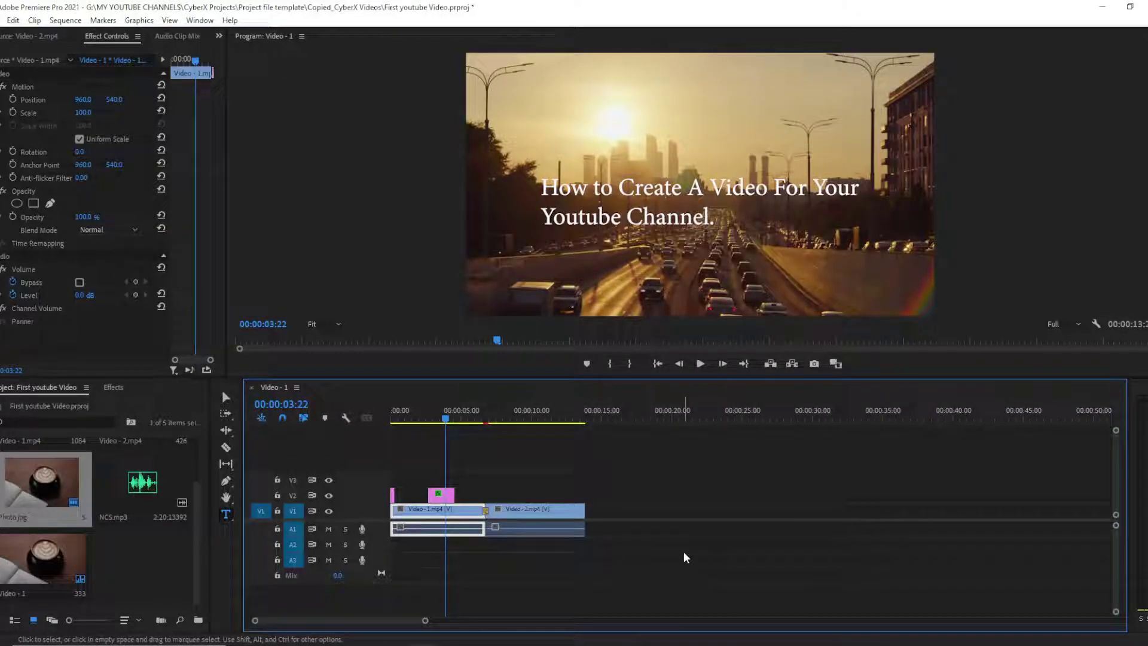
{"action": "mouse_move", "coordinate": [445, 419]}
{"action": "left_mouse_down"}
{"action": "mouse_move", "coordinate": [510, 416]}
{"action": "mouse_move", "coordinate": [422, 417]}
{"action": "mouse_move", "coordinate": [432, 416]}
{"action": "left_mouse_up"}
{"action": "left_click", "coordinate": [443, 463]}
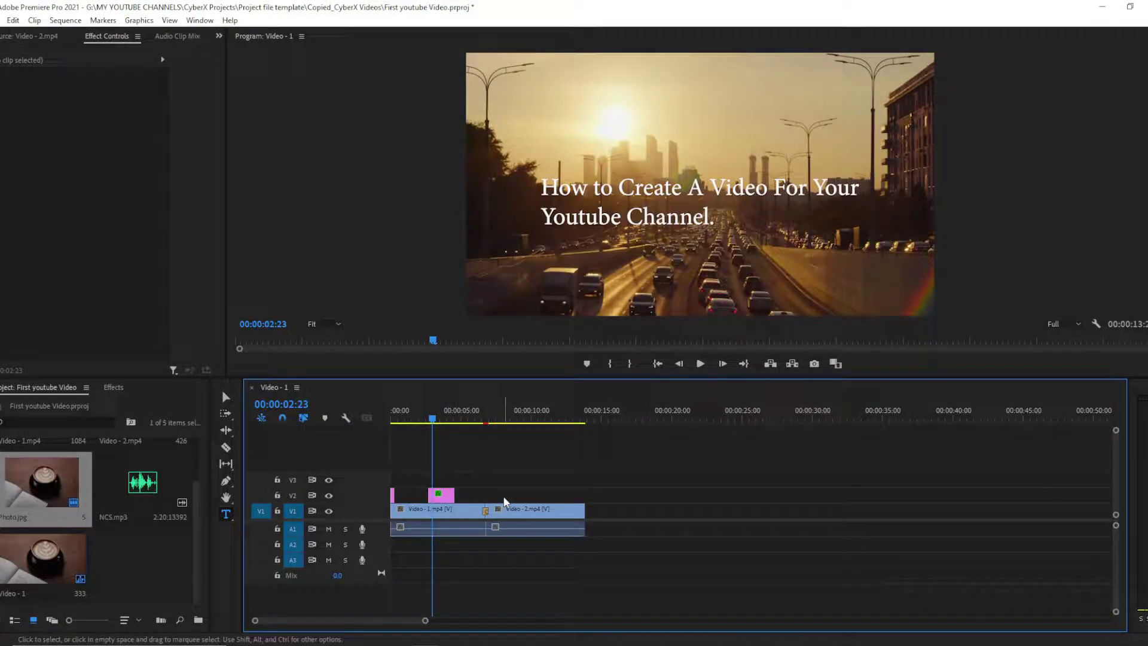
{"action": "key", "text": "v"}
{"action": "left_click", "coordinate": [536, 461]}
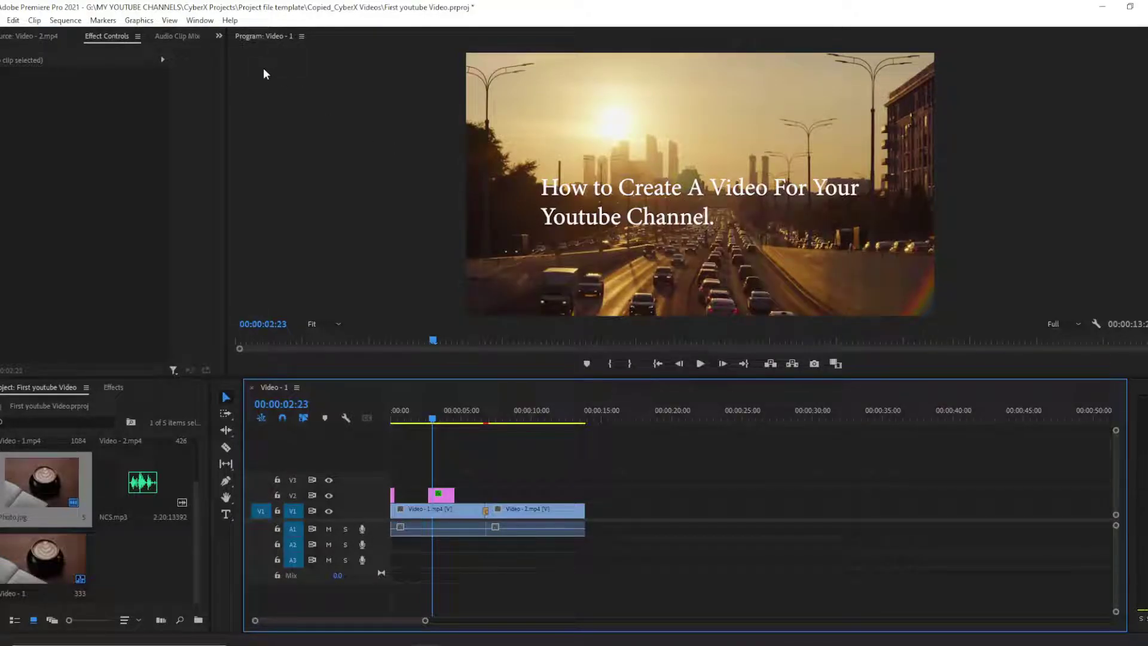
- Switch to the Graphics workspace and look over the Essential Graphics templates
{"action": "left_click", "coordinate": [170, 20]}
{"action": "left_click", "coordinate": [202, 21]}
{"action": "left_click", "coordinate": [200, 21]}
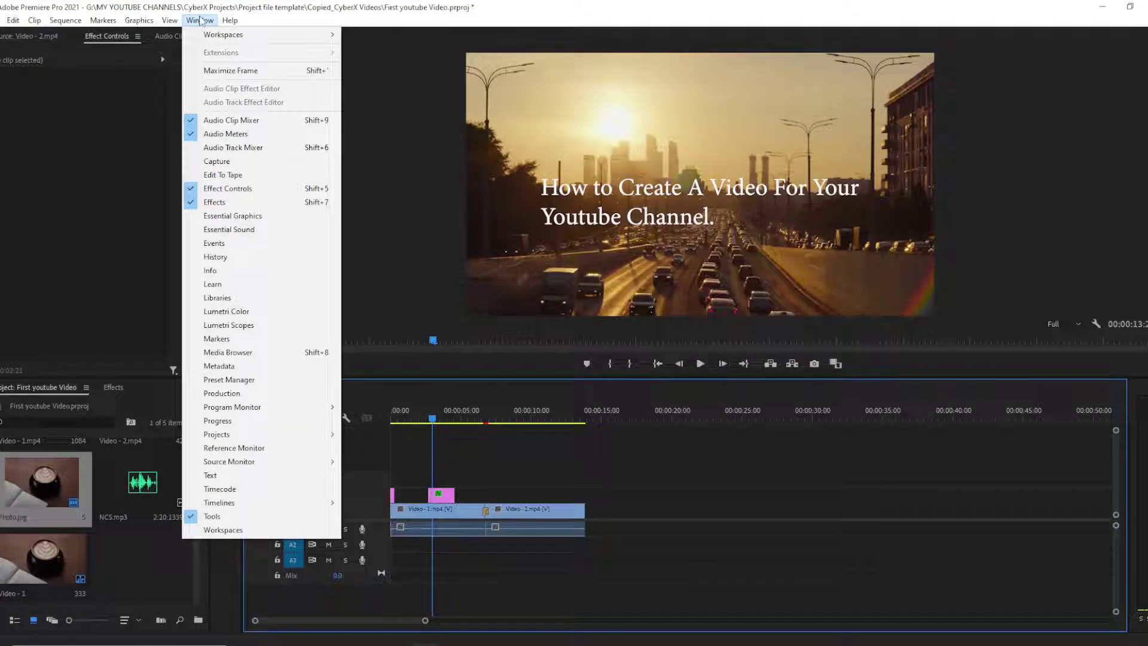
{"action": "mouse_move", "coordinate": [208, 36]}
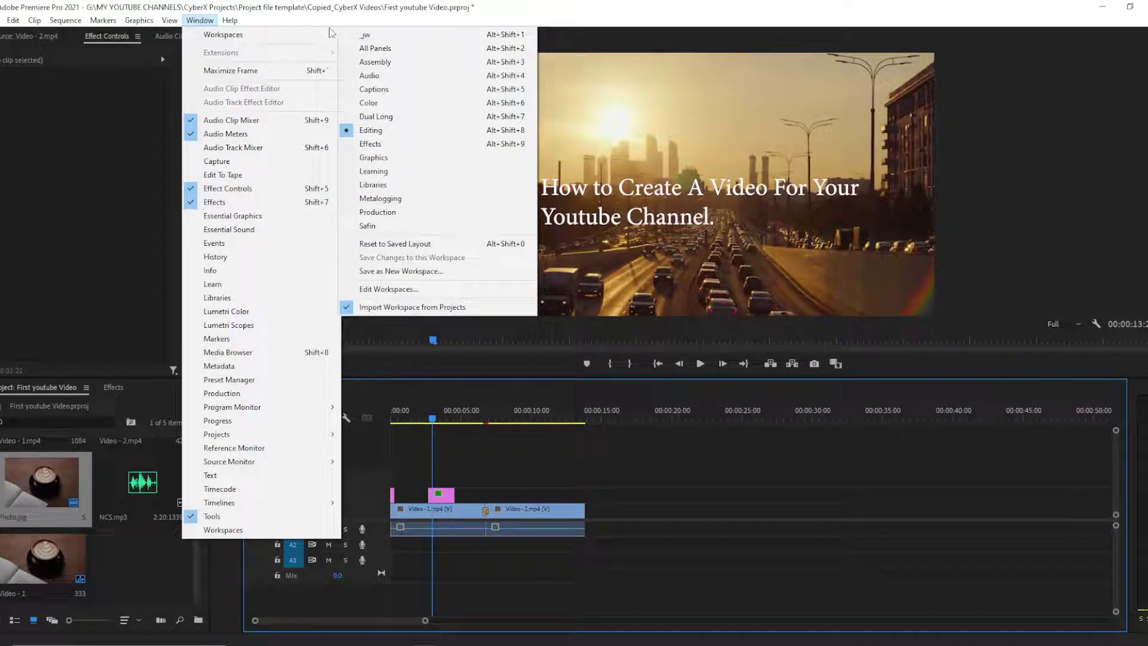
{"action": "left_click", "coordinate": [378, 162]}
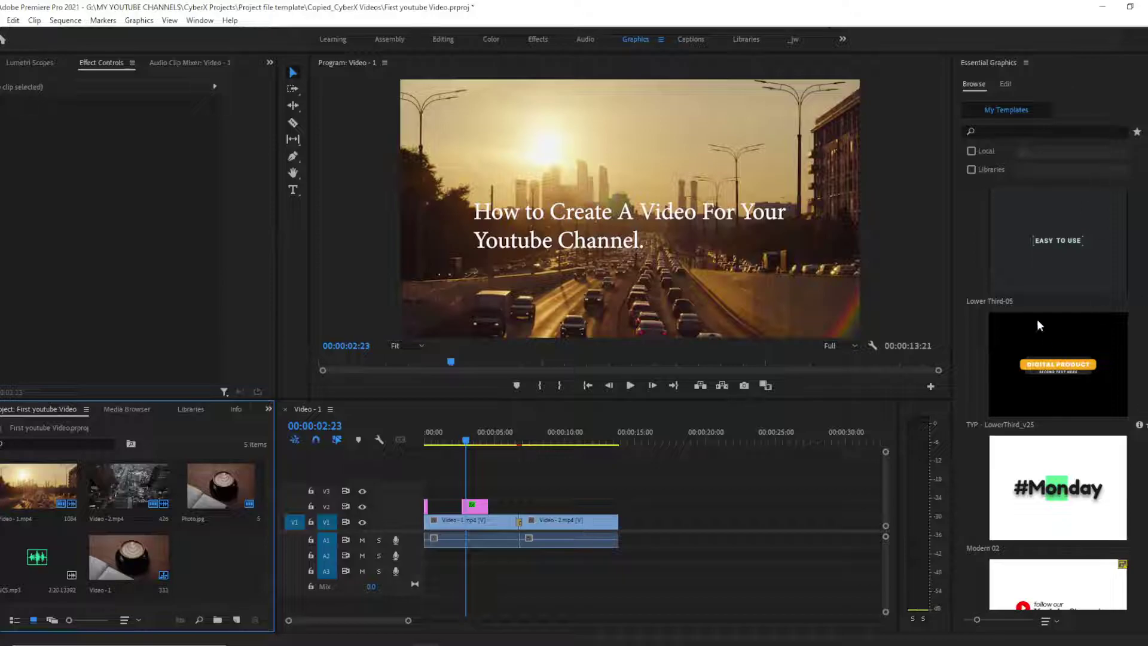
{"action": "scroll", "coordinate": [1086, 417], "scroll_direction": "down", "scroll_amount": 3}
{"action": "scroll", "coordinate": [1086, 417], "scroll_direction": "up", "scroll_amount": 3}
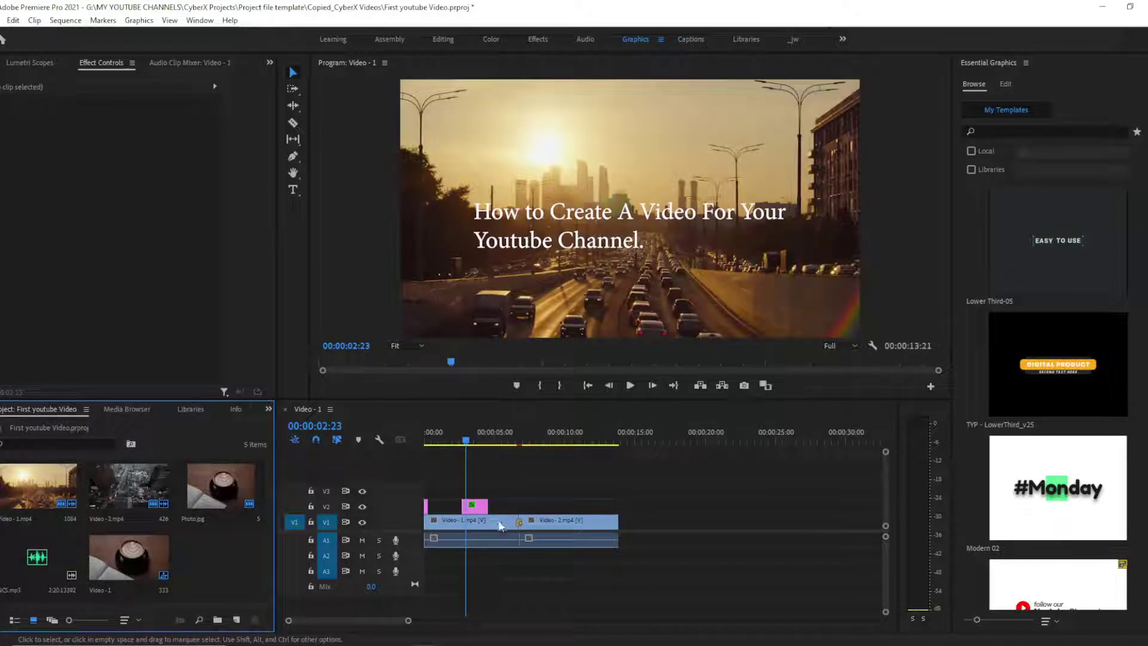
- Select the title's text layer and center it horizontally and vertically in the frame
{"action": "left_click", "coordinate": [479, 506]}
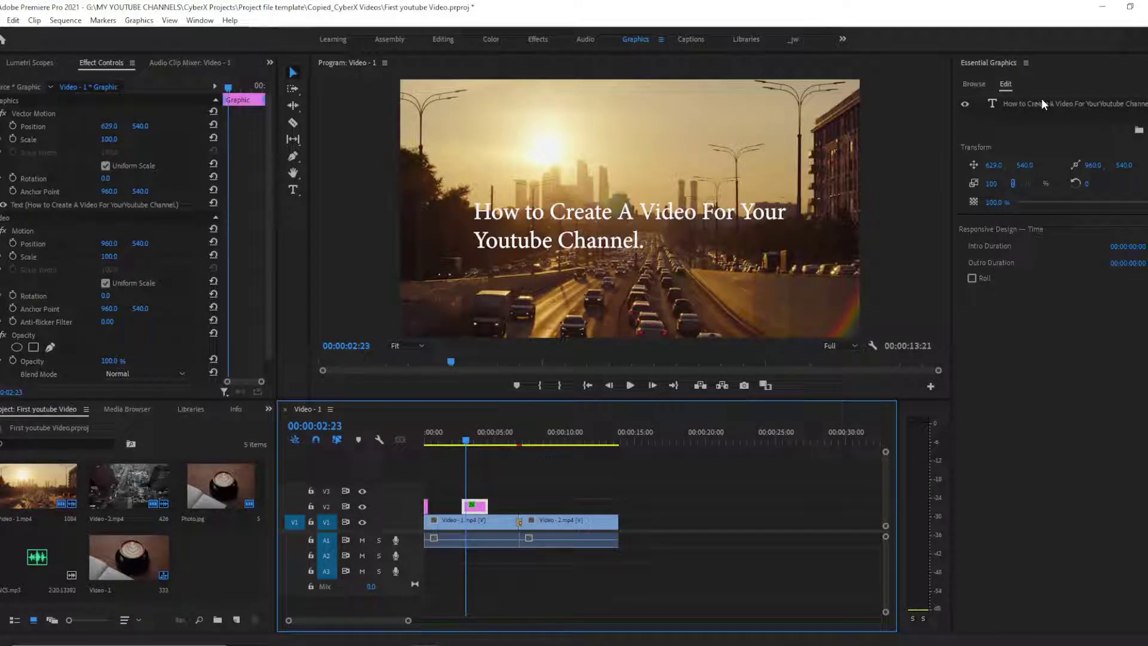
{"action": "left_click", "coordinate": [1017, 105]}
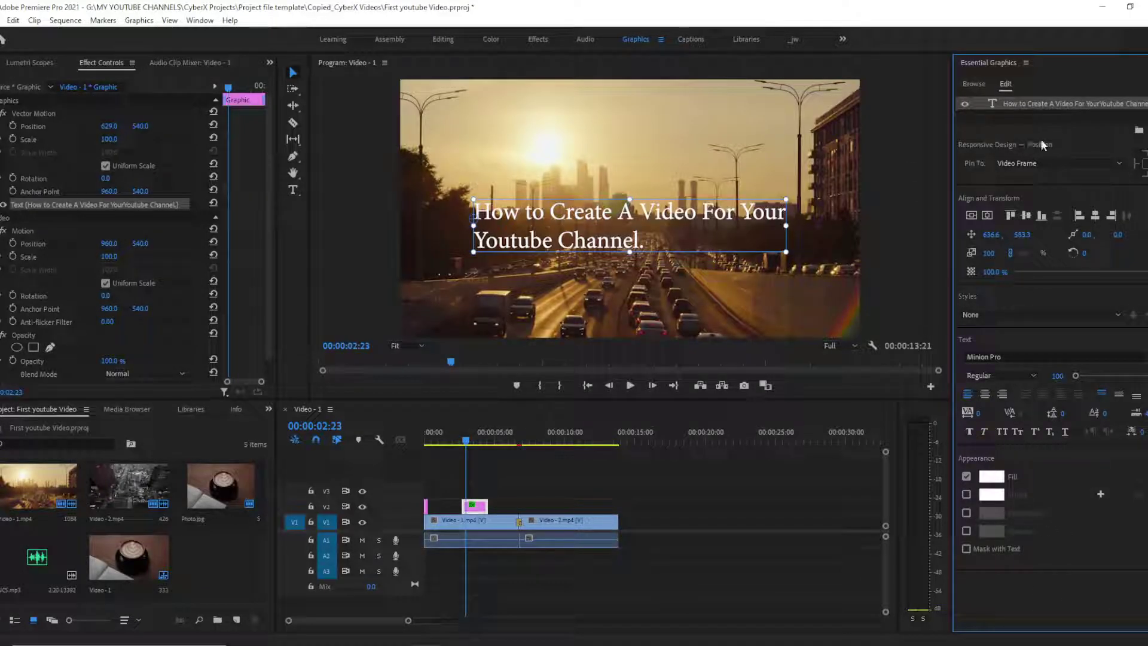
{"action": "left_click", "coordinate": [985, 217]}
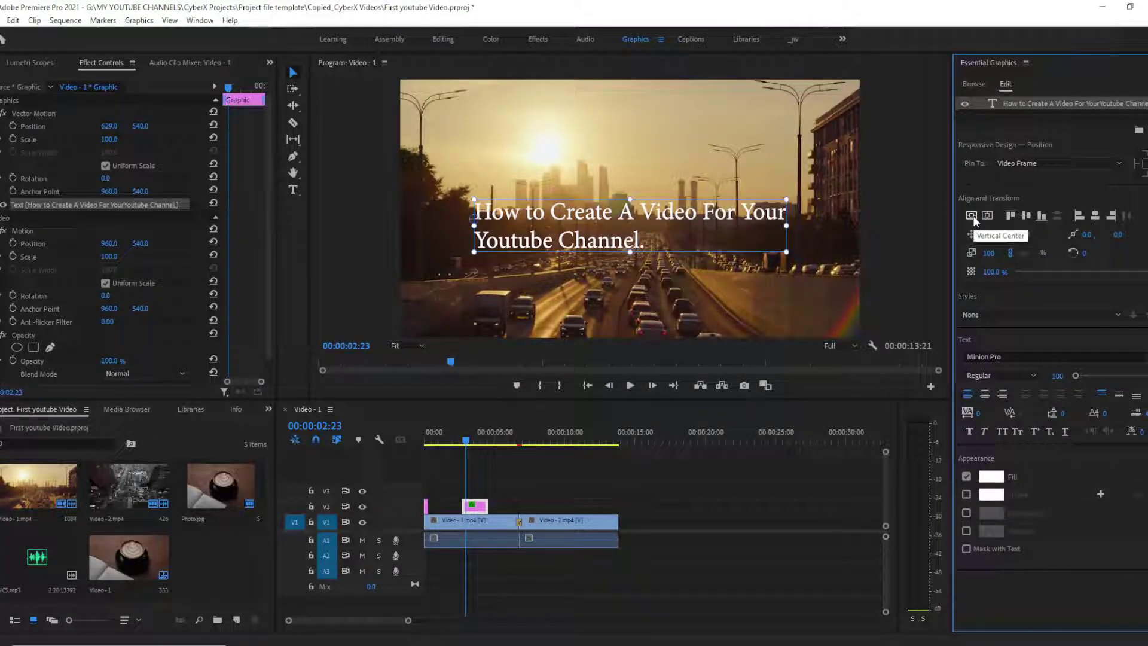
{"action": "left_click", "coordinate": [973, 215]}
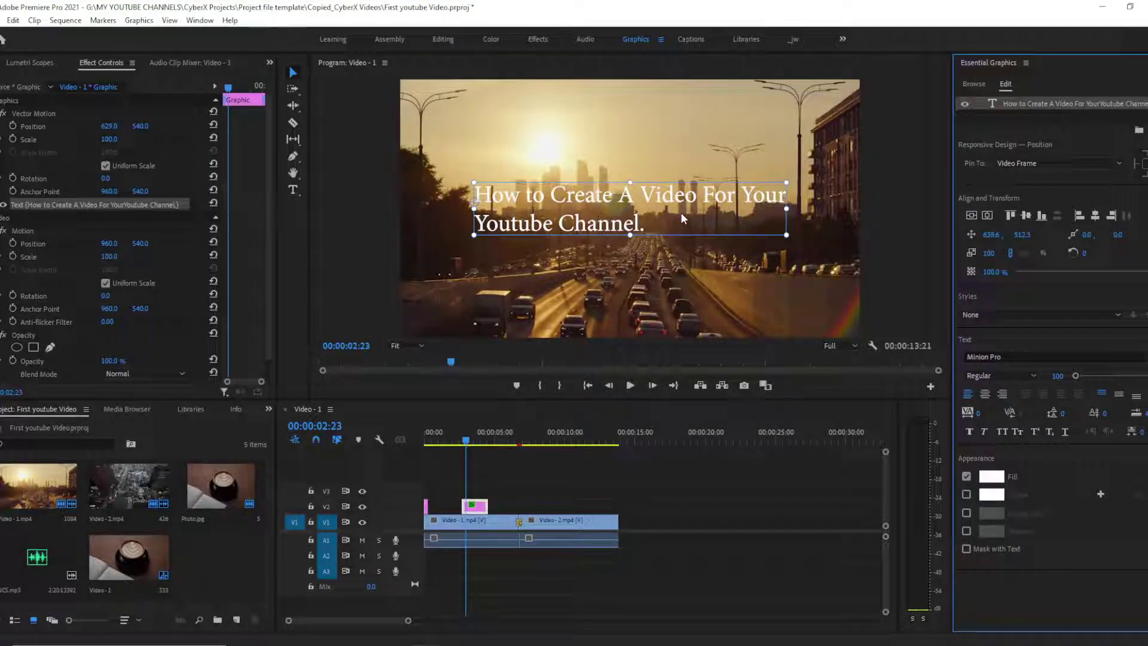
- Center-align the two lines of the title text, center the layer horizontally again and clear the selection
{"action": "double_click", "coordinate": [616, 219]}
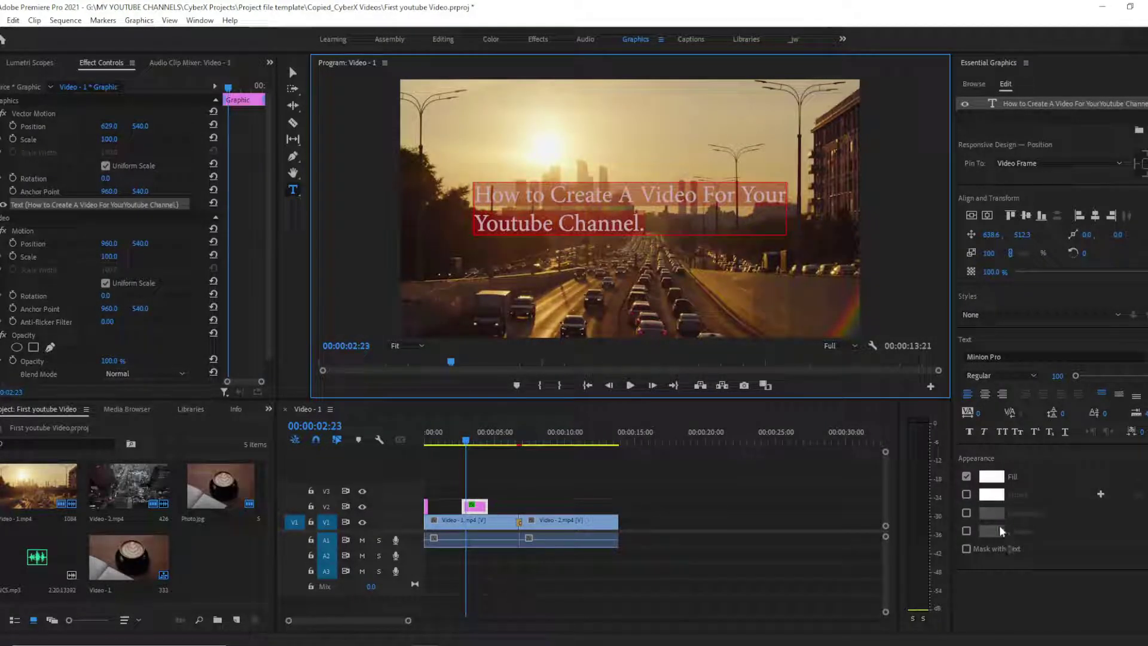
{"action": "left_click", "coordinate": [985, 395]}
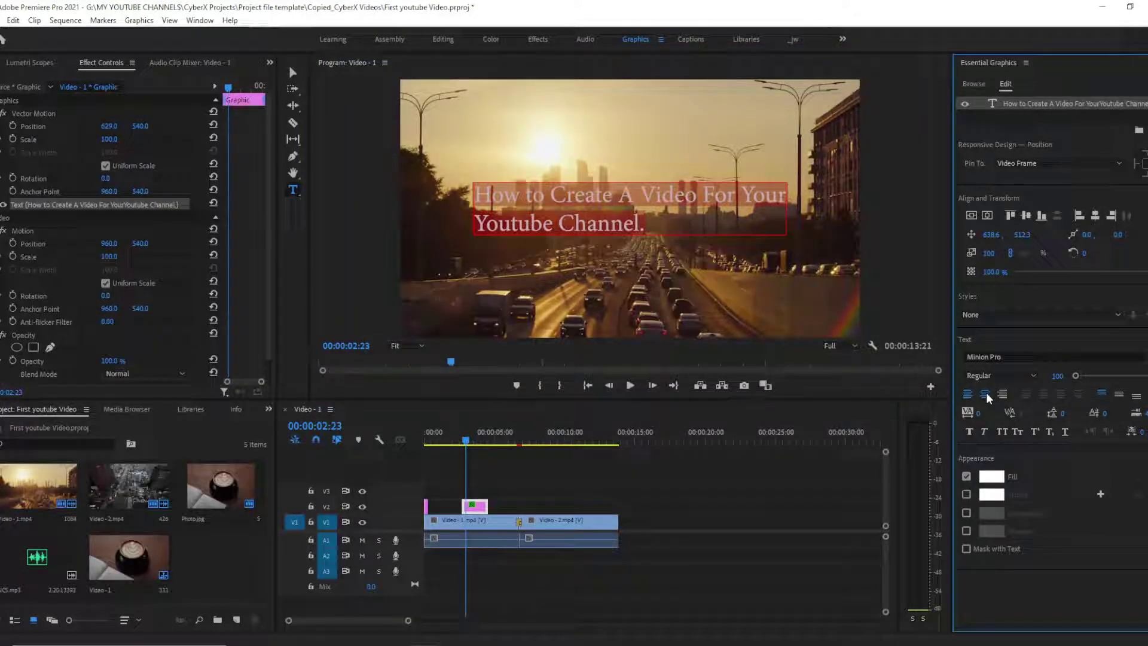
{"action": "left_click", "coordinate": [986, 216]}
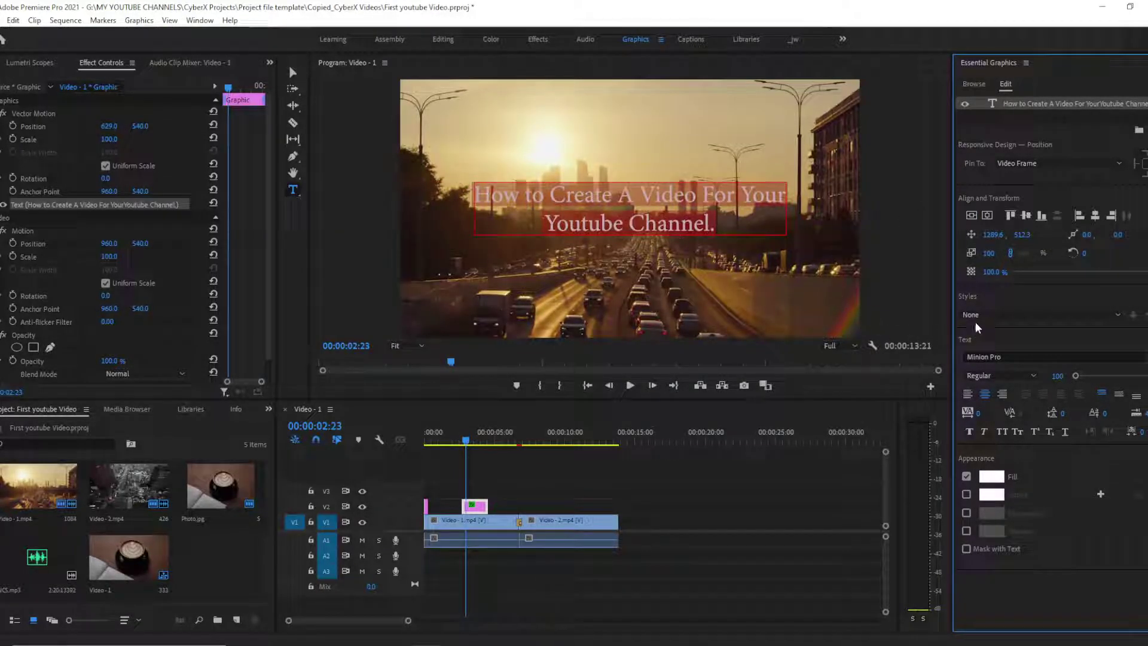
{"action": "left_click", "coordinate": [679, 568]}
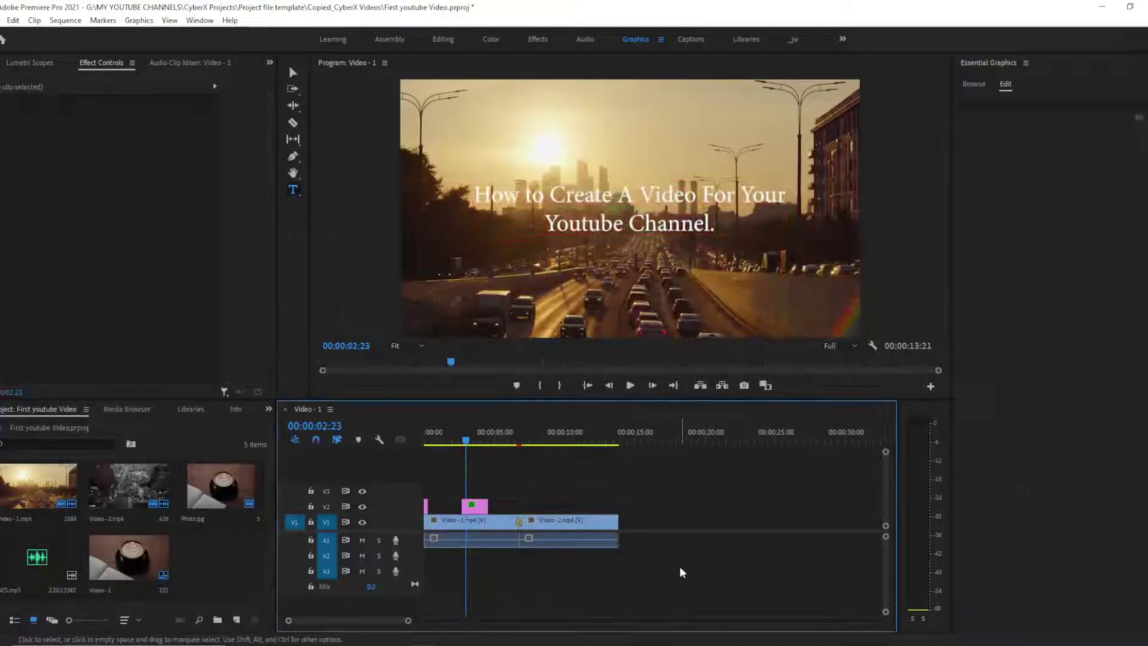
- Select the title text over the footage and change its font to Arial Bold
{"action": "left_click", "coordinate": [634, 193]}
{"action": "left_click_drag", "start_coordinate": [719, 223], "coordinate": [467, 192]}
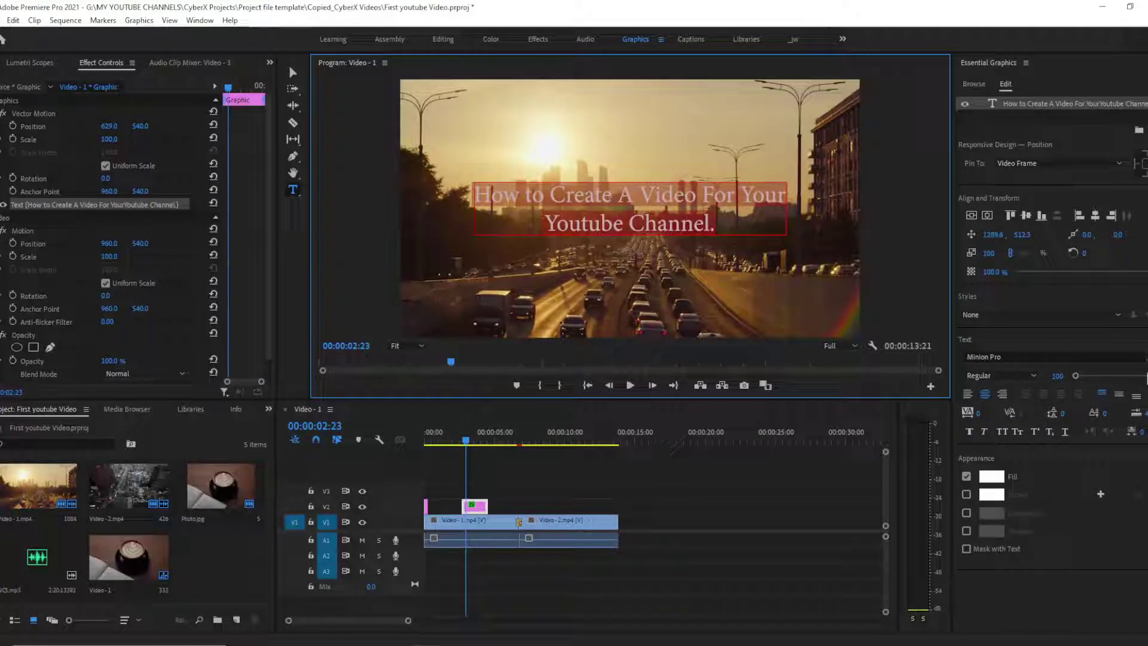
{"action": "left_click", "coordinate": [1016, 356]}
{"action": "key", "text": "Escape"}
{"action": "left_click", "coordinate": [1016, 356]}
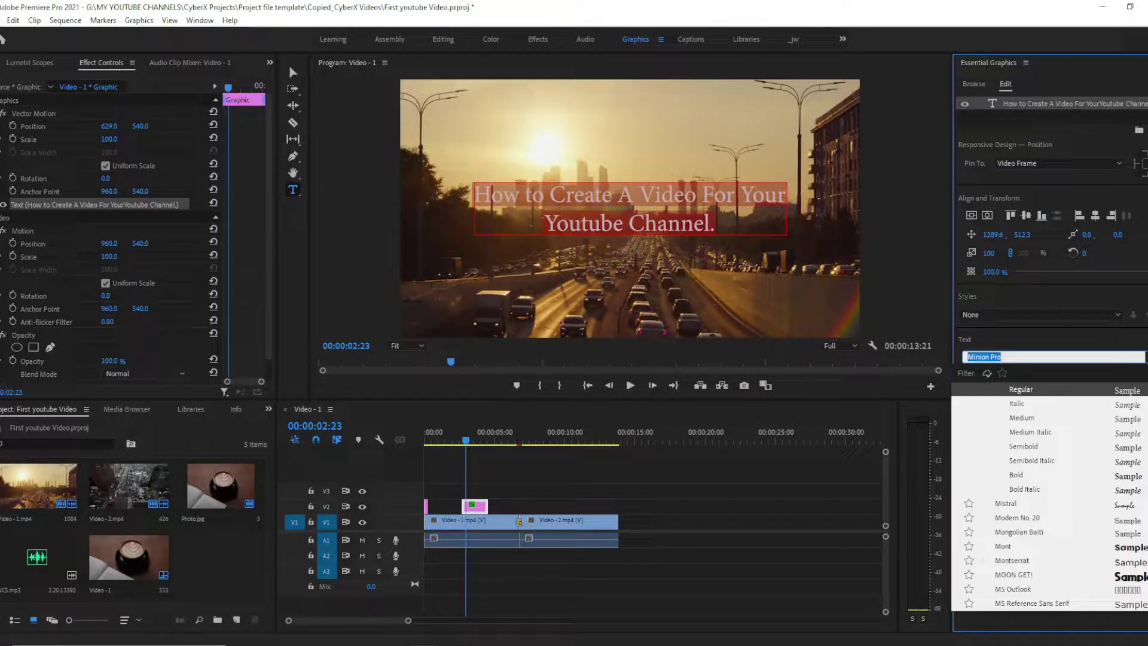
{"action": "key", "text": "Escape"}
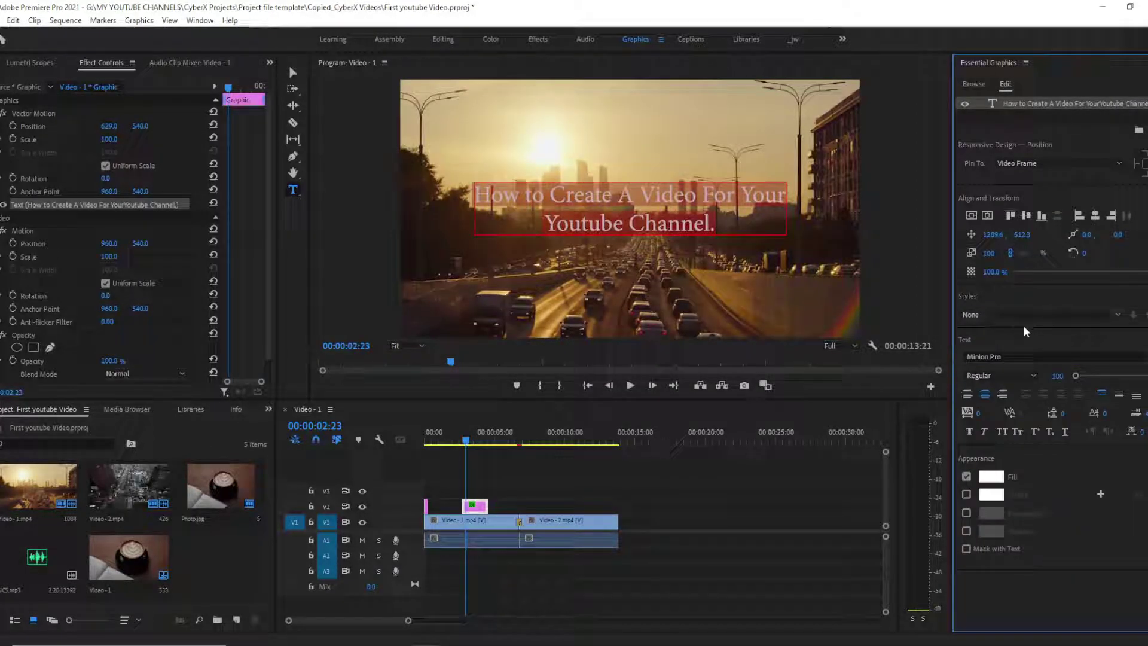
{"action": "left_click", "coordinate": [1004, 355]}
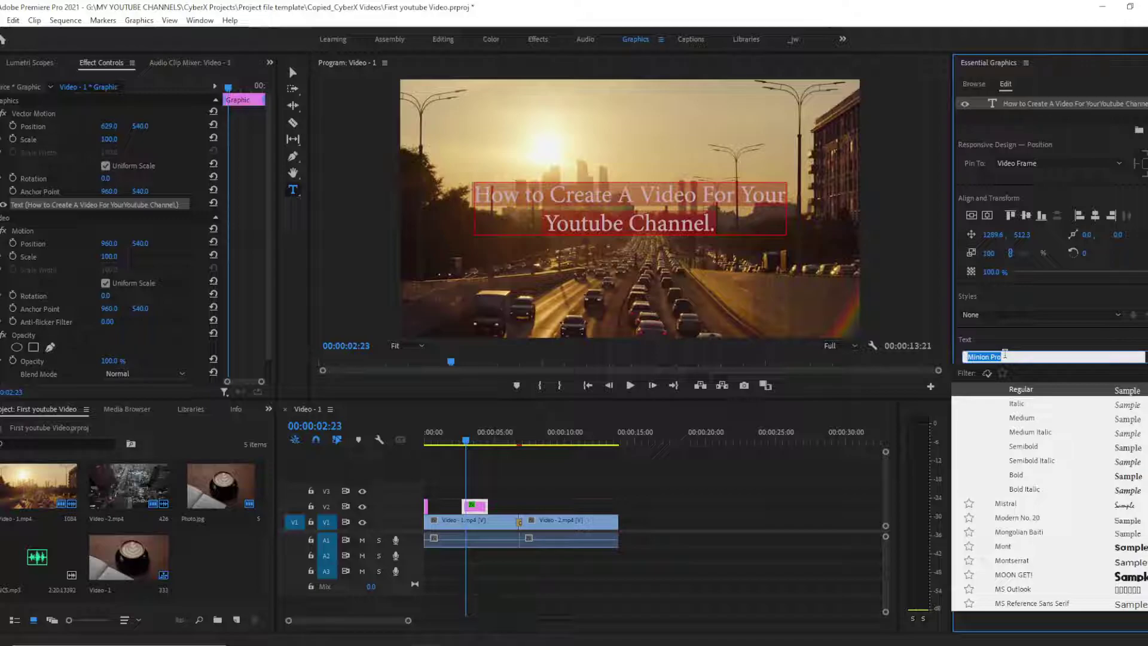
{"action": "type", "text": "Arial"}
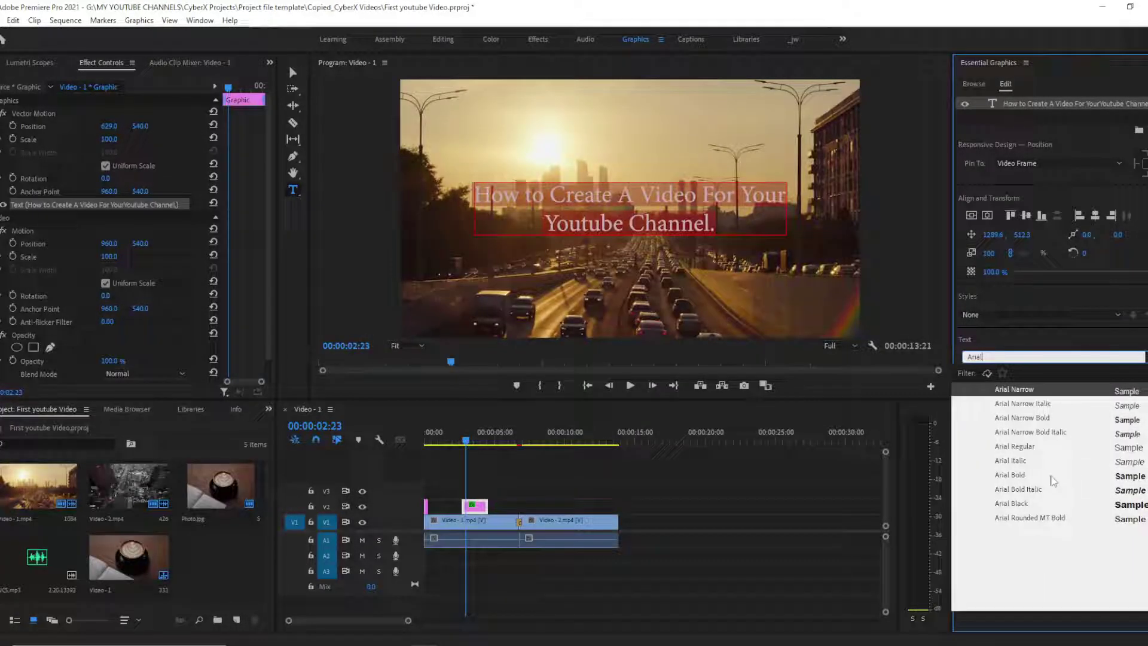
{"action": "left_click", "coordinate": [1026, 474]}
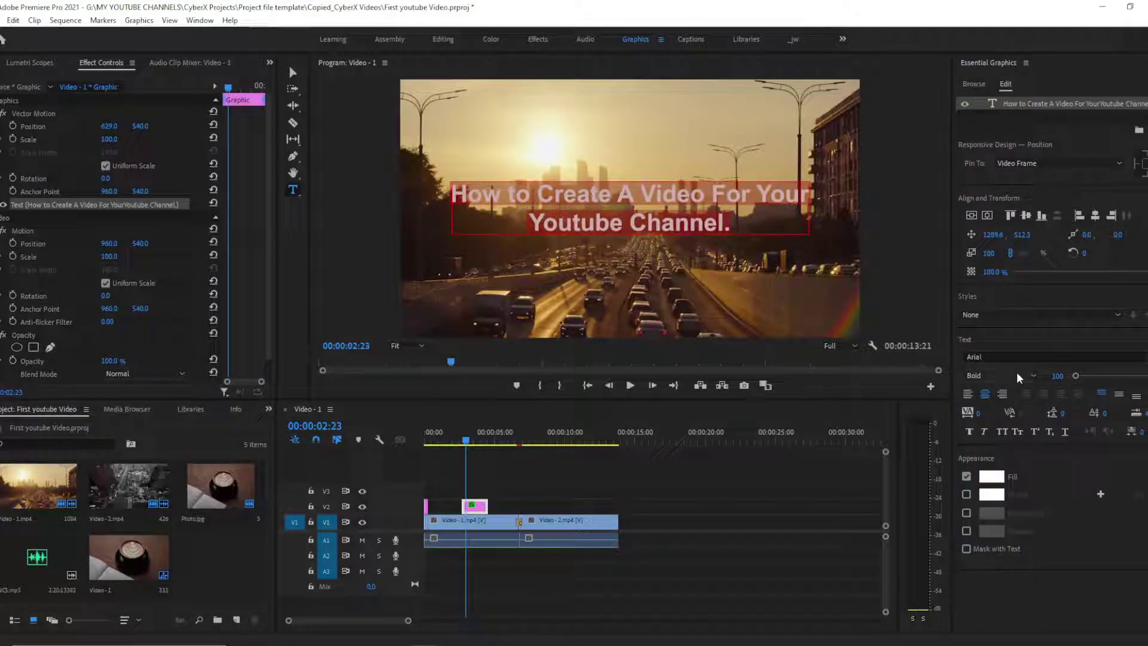
{"action": "left_click", "coordinate": [776, 515]}
- Select the title text again and set its fill color to red, FF0000
{"action": "left_click", "coordinate": [624, 191]}
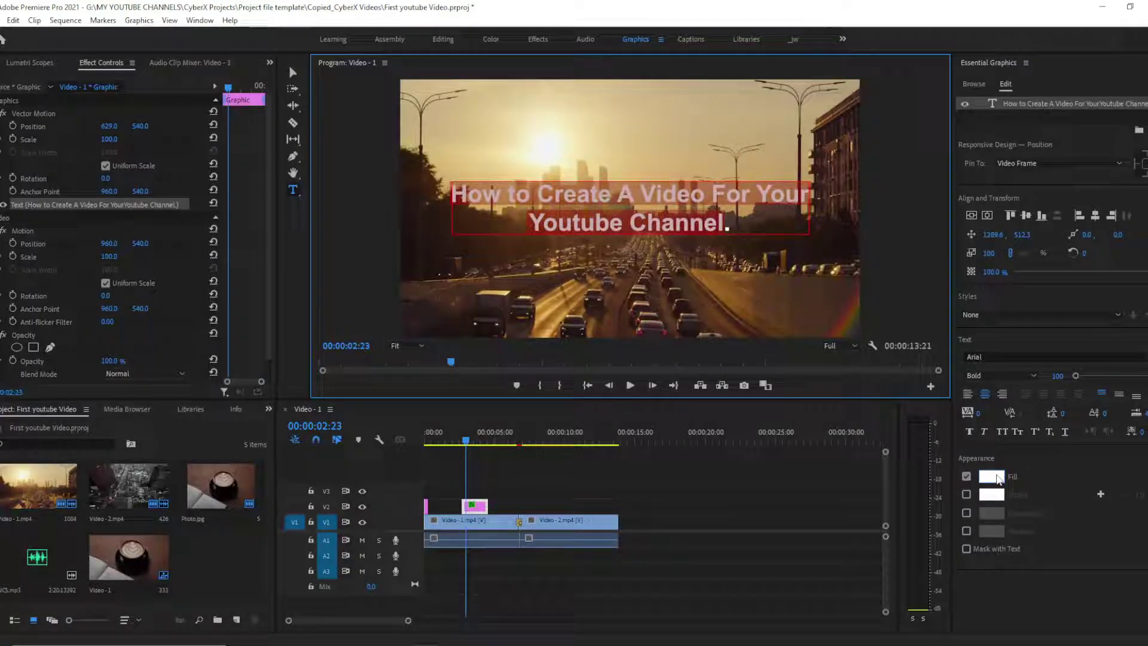
{"action": "left_click", "coordinate": [991, 476]}
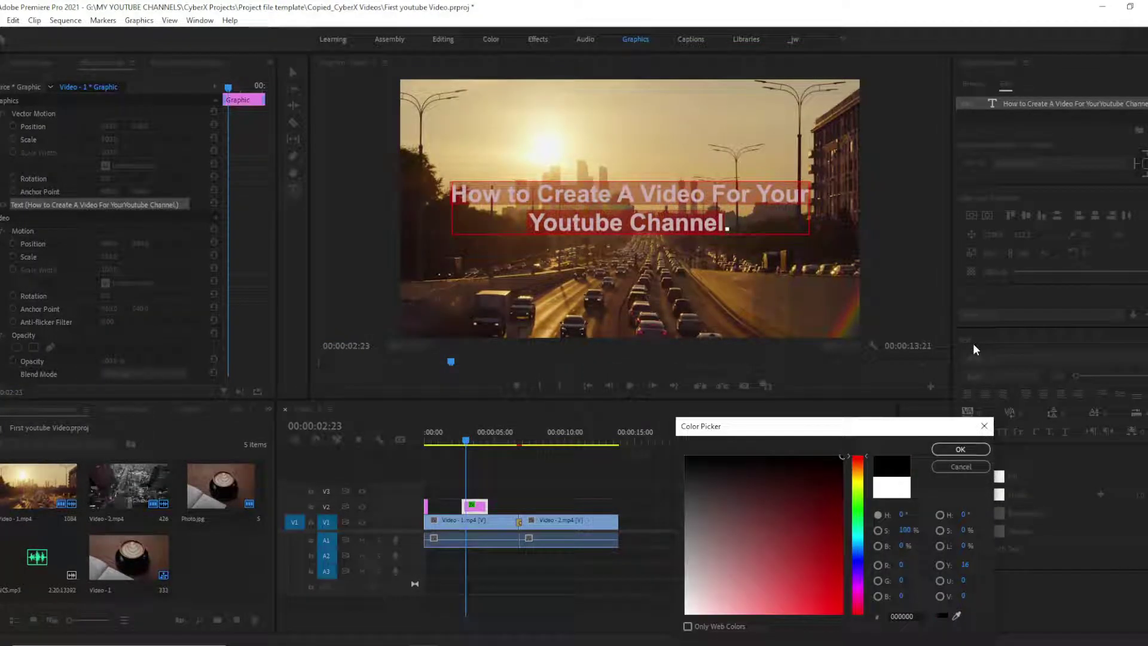
{"action": "left_click_drag", "start_coordinate": [839, 499], "coordinate": [842, 614]}
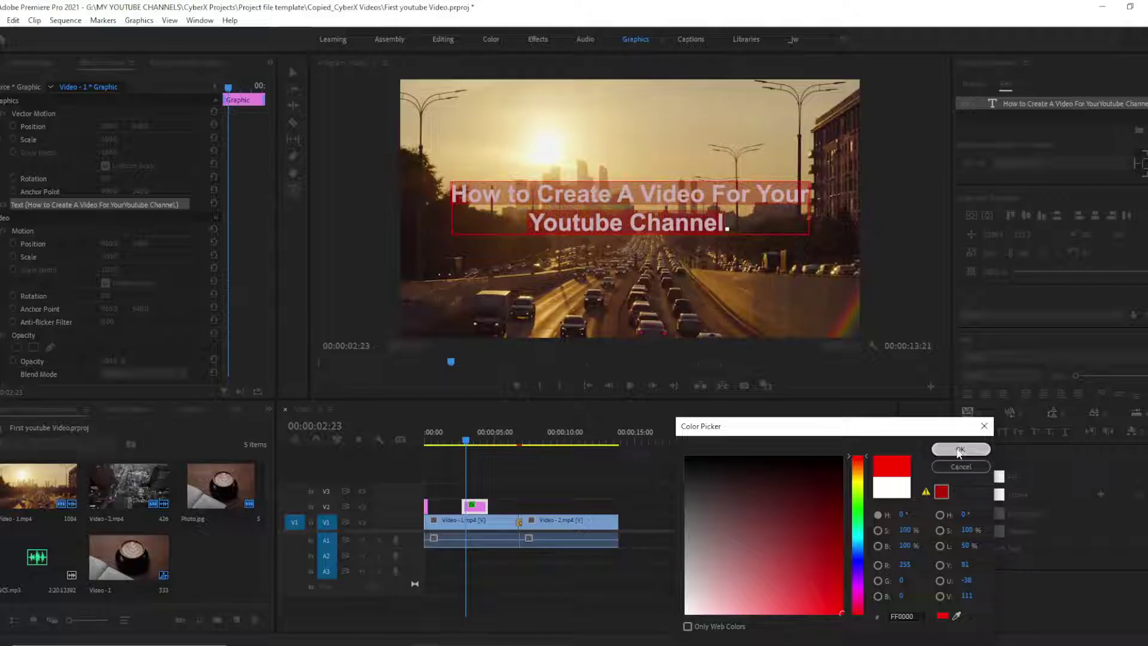
{"action": "left_click", "coordinate": [959, 455]}
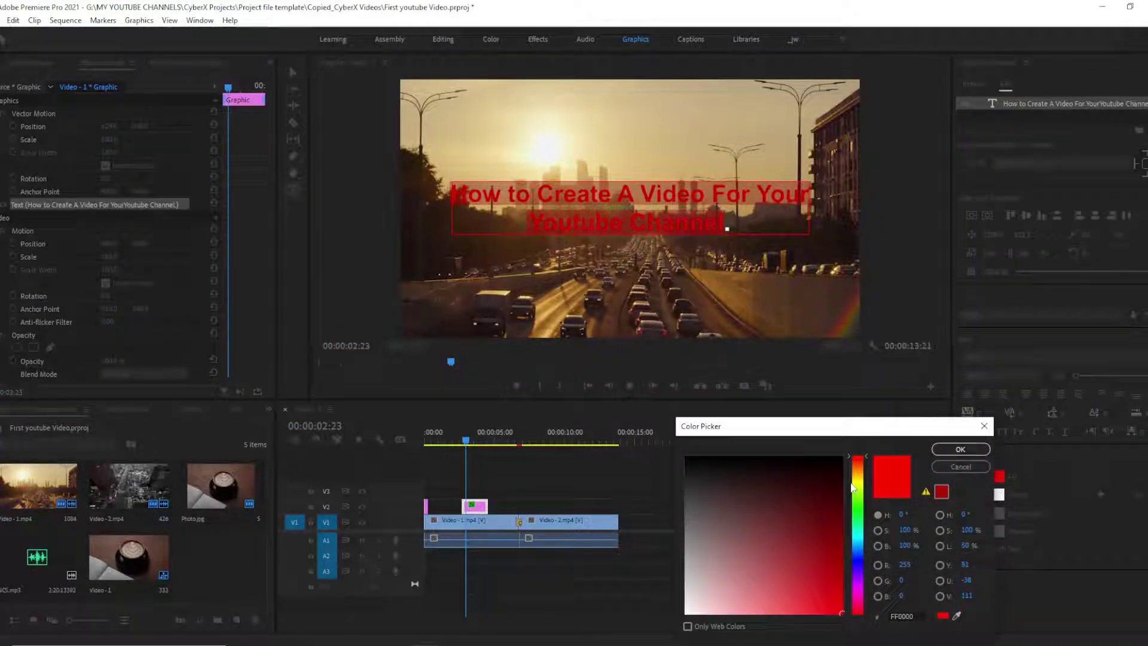
- Change the title text's fill color to turquoise and clear the selection
{"action": "left_click", "coordinate": [859, 506]}
{"action": "left_click", "coordinate": [861, 538]}
{"action": "mouse_move", "coordinate": [861, 538]}
{"action": "left_mouse_down"}
{"action": "mouse_move", "coordinate": [861, 559]}
{"action": "mouse_move", "coordinate": [868, 523]}
{"action": "left_mouse_up"}
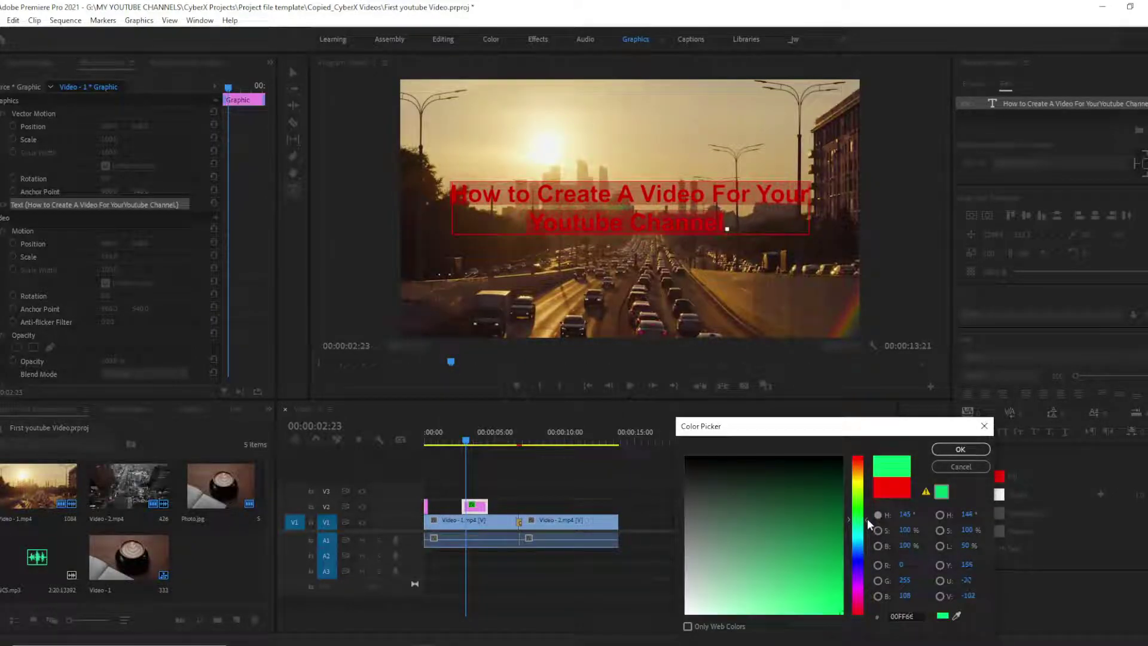
{"action": "left_click", "coordinate": [959, 450]}
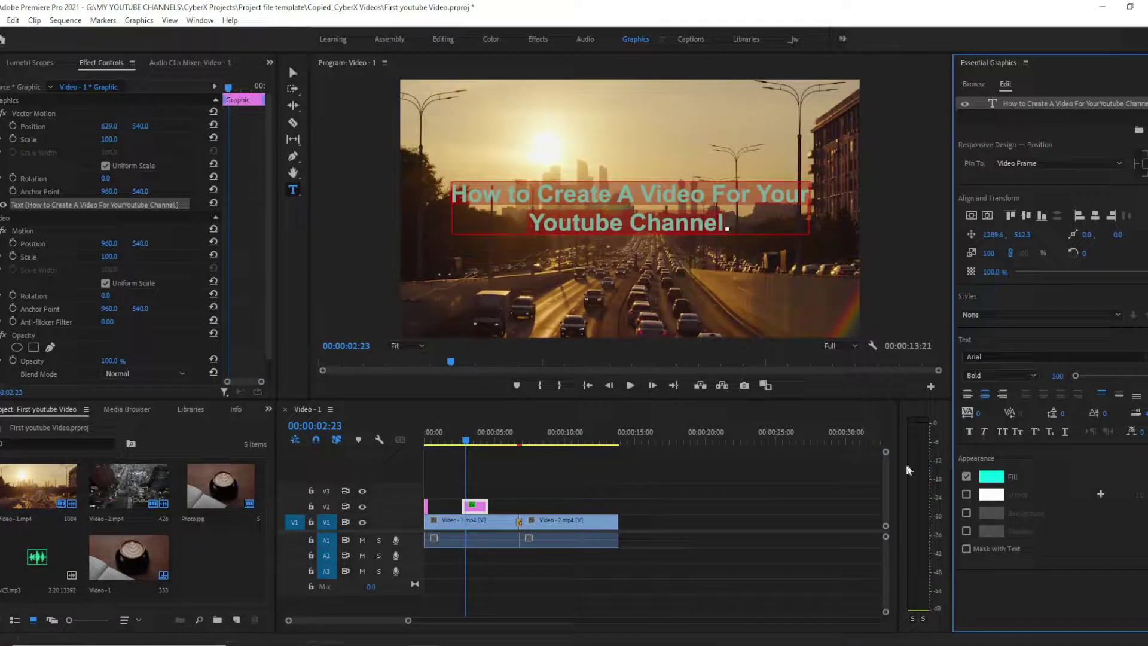
{"action": "left_click", "coordinate": [654, 223]}
{"action": "key", "text": "ctrl+a"}
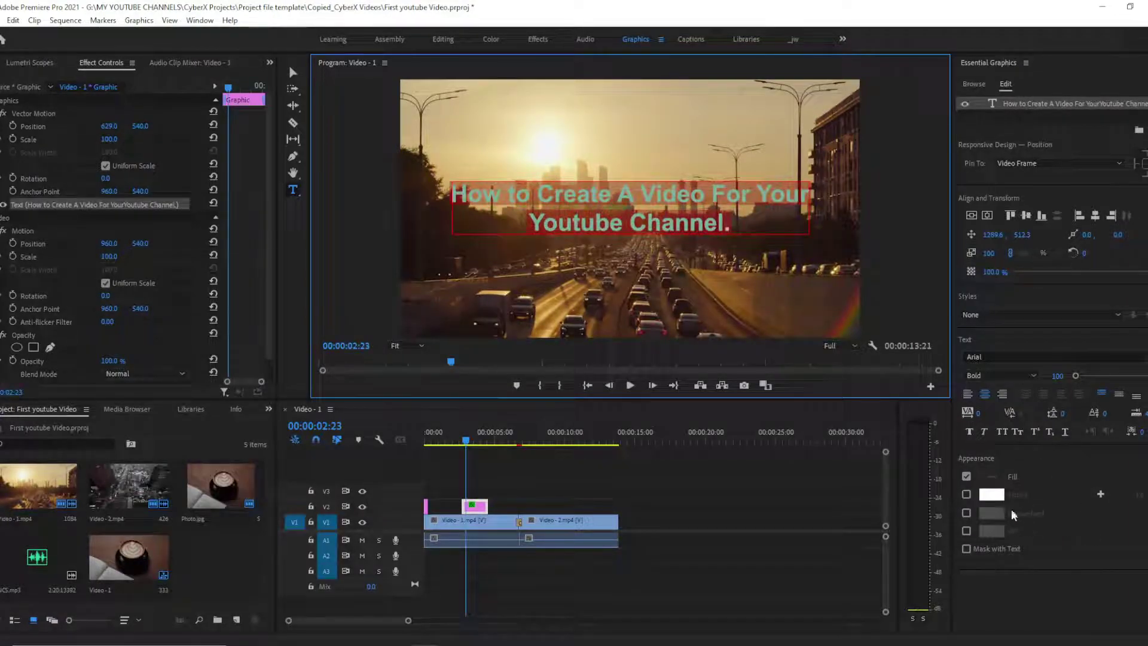
{"action": "left_click", "coordinate": [860, 528]}
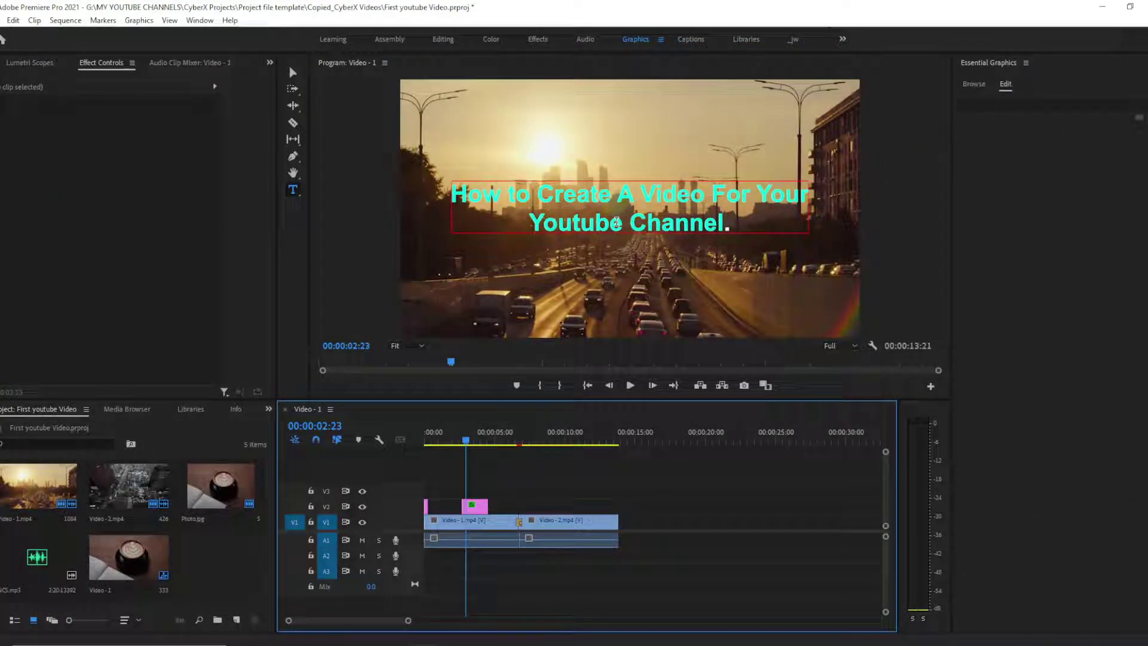
{"action": "left_click", "coordinate": [470, 506]}
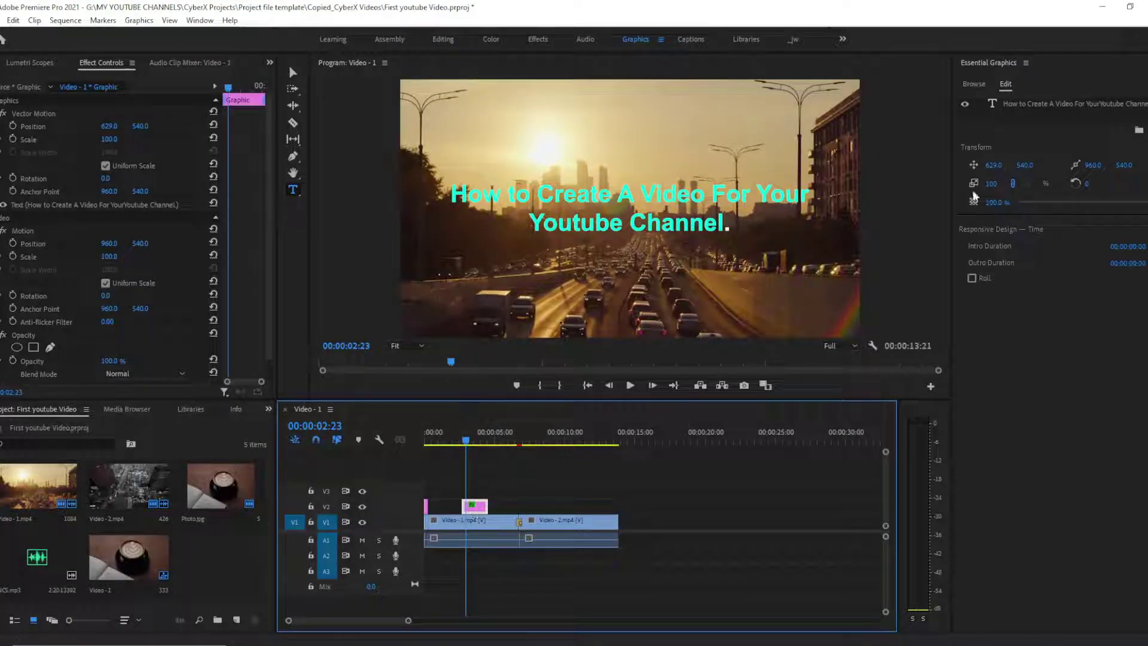
{"action": "left_click", "coordinate": [1035, 107]}
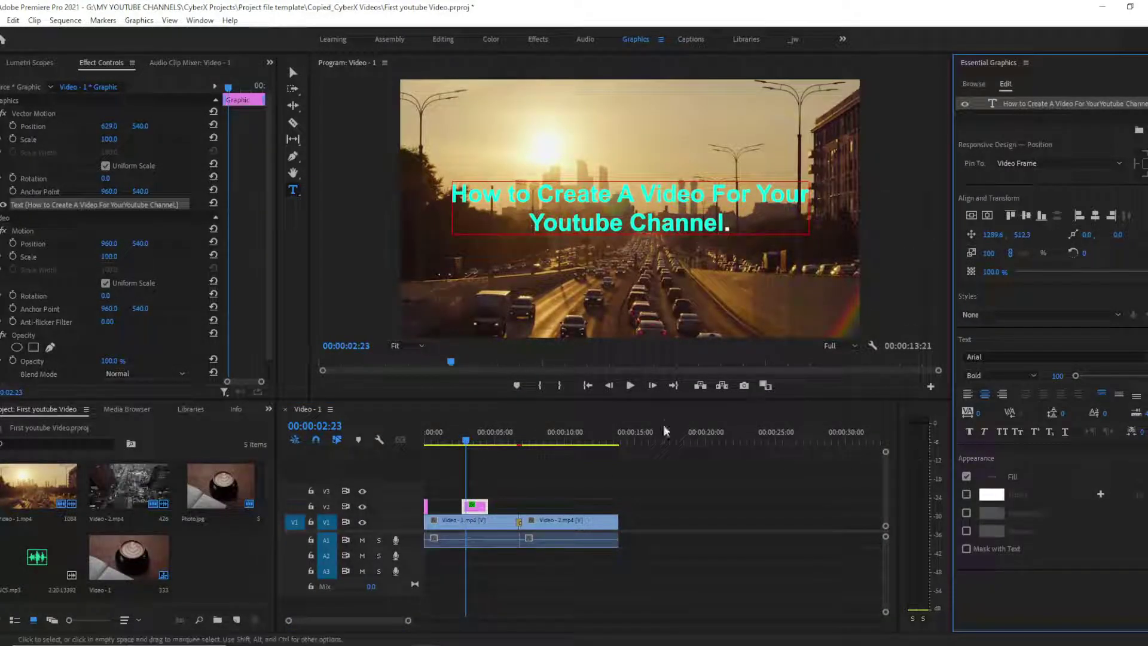
{"action": "left_click", "coordinate": [662, 519]}
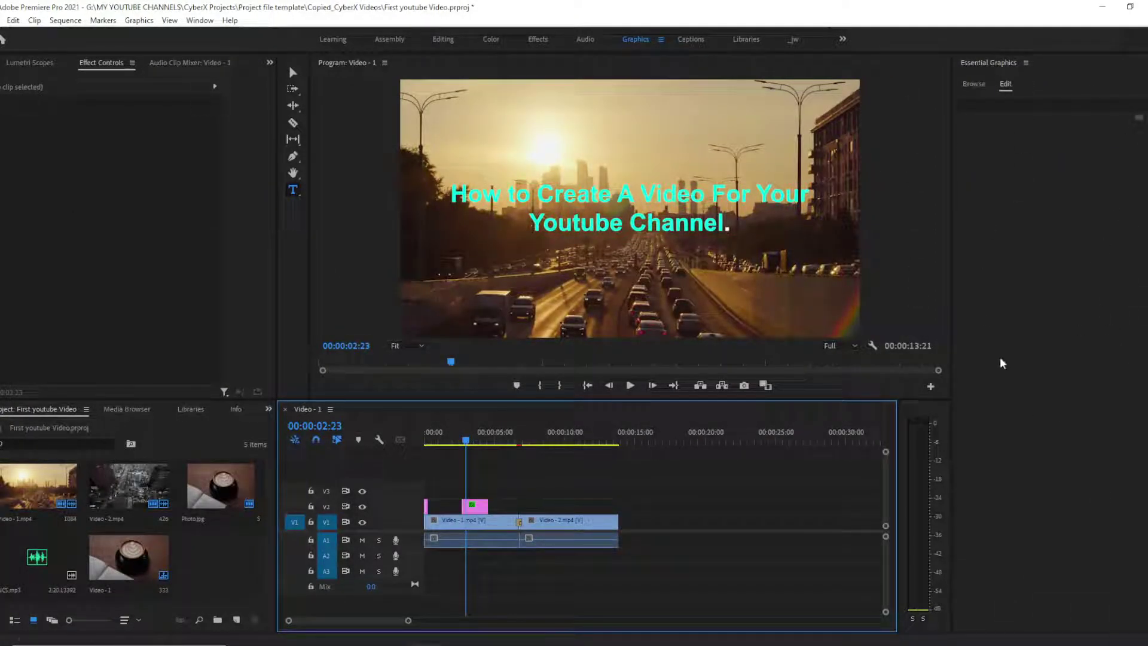
- Add a black stroke 35 wide to the title's text layer and clear the selection
{"action": "left_click", "coordinate": [475, 507]}
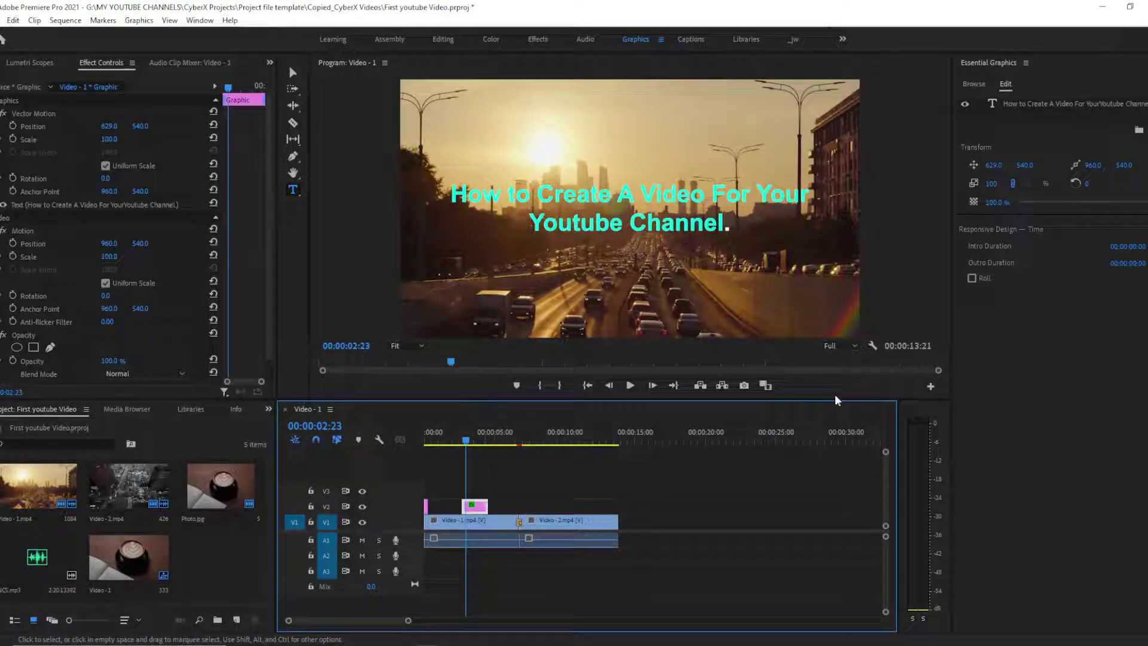
{"action": "left_click", "coordinate": [1040, 103]}
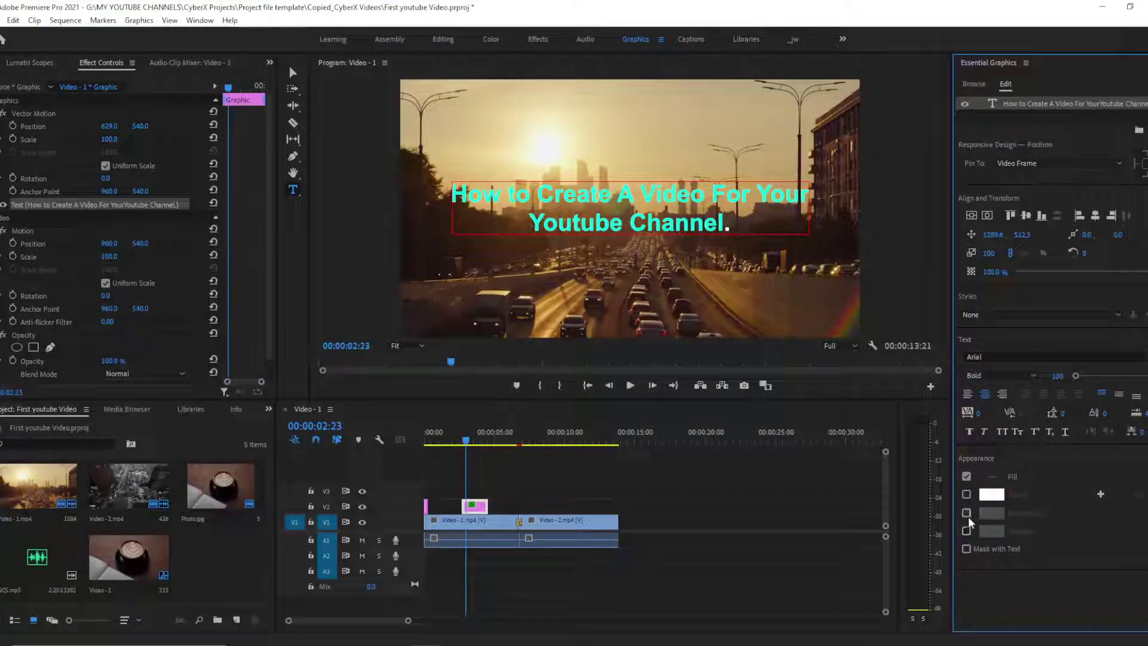
{"action": "left_click", "coordinate": [966, 494]}
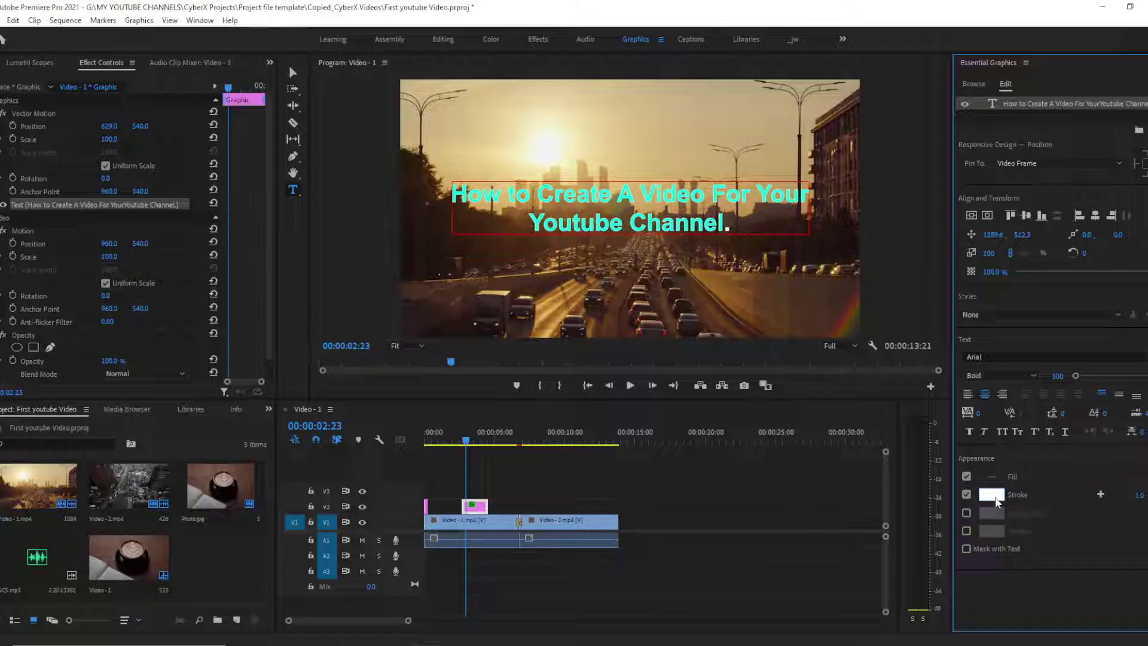
{"action": "left_click", "coordinate": [992, 494]}
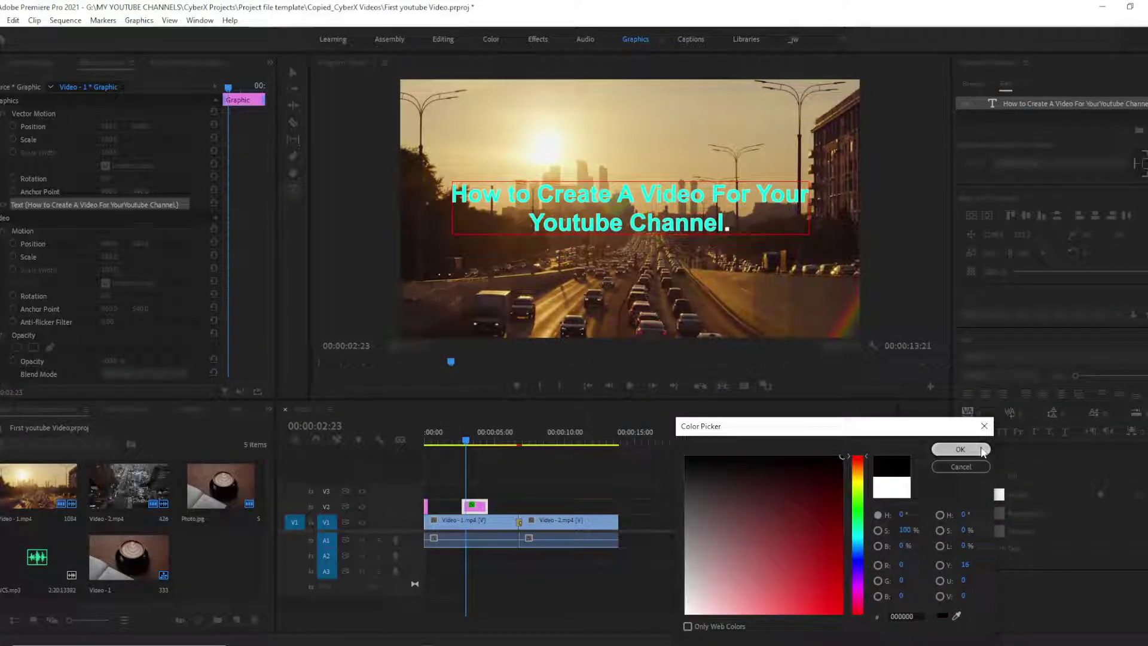
{"action": "left_click", "coordinate": [960, 450]}
{"action": "type", "text": "40"}
{"action": "key", "text": "Return"}
{"action": "key", "text": "Up"}
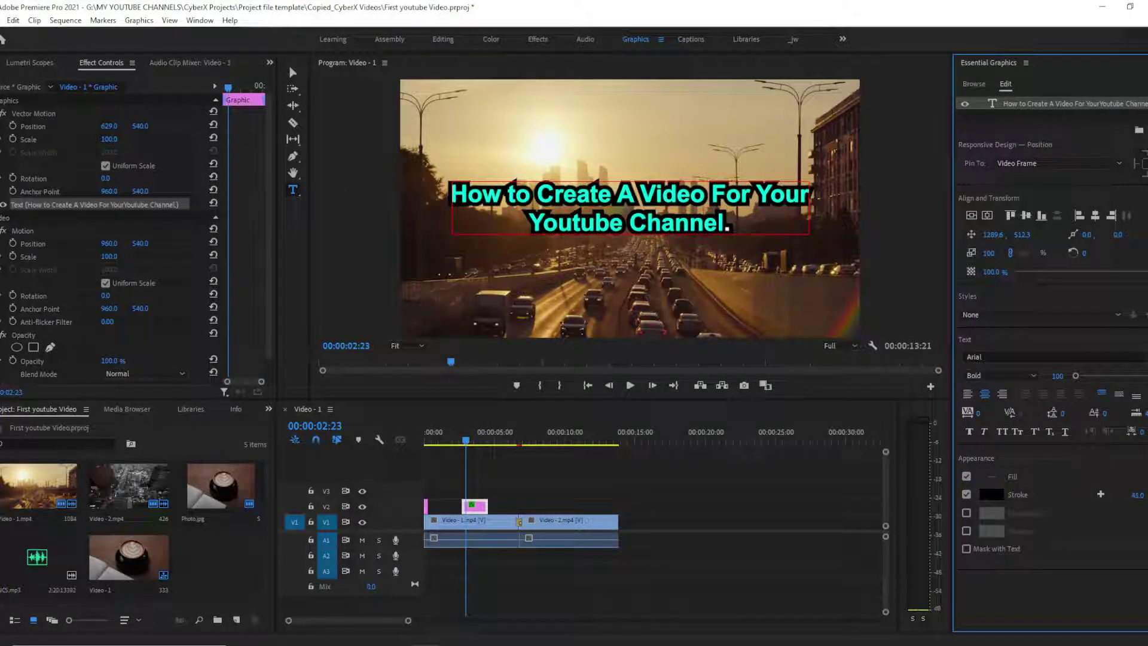
{"action": "left_click", "coordinate": [792, 526]}
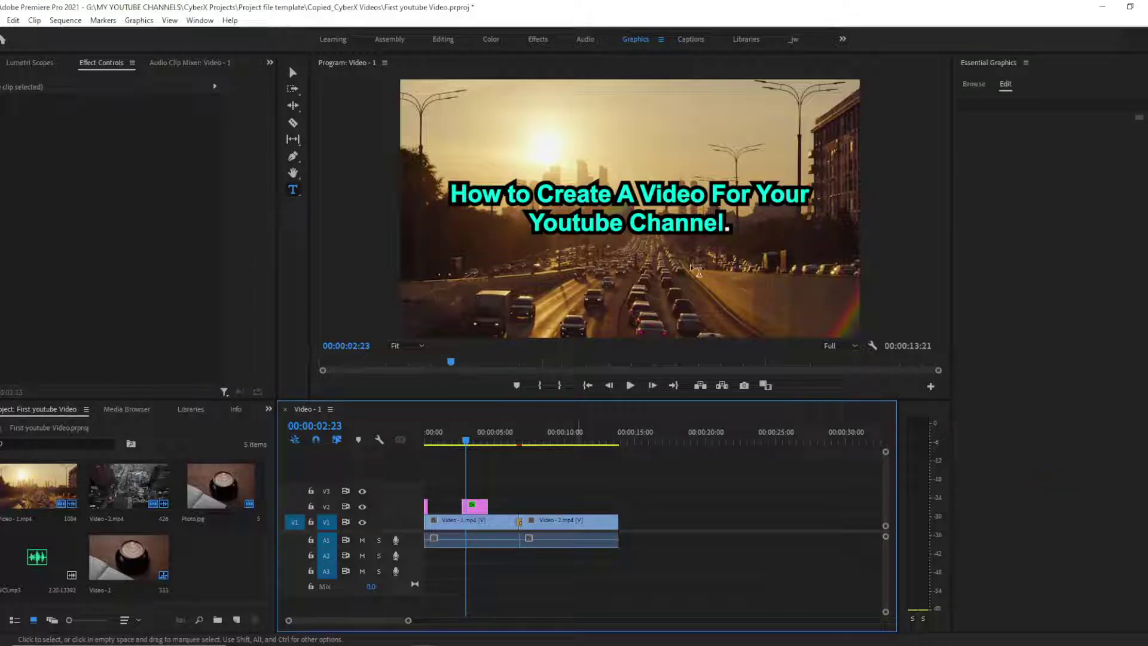
- Replace the title's stroke with a black shadow, setting its distance to about 43 and its size to 17.5
{"action": "left_click", "coordinate": [478, 507]}
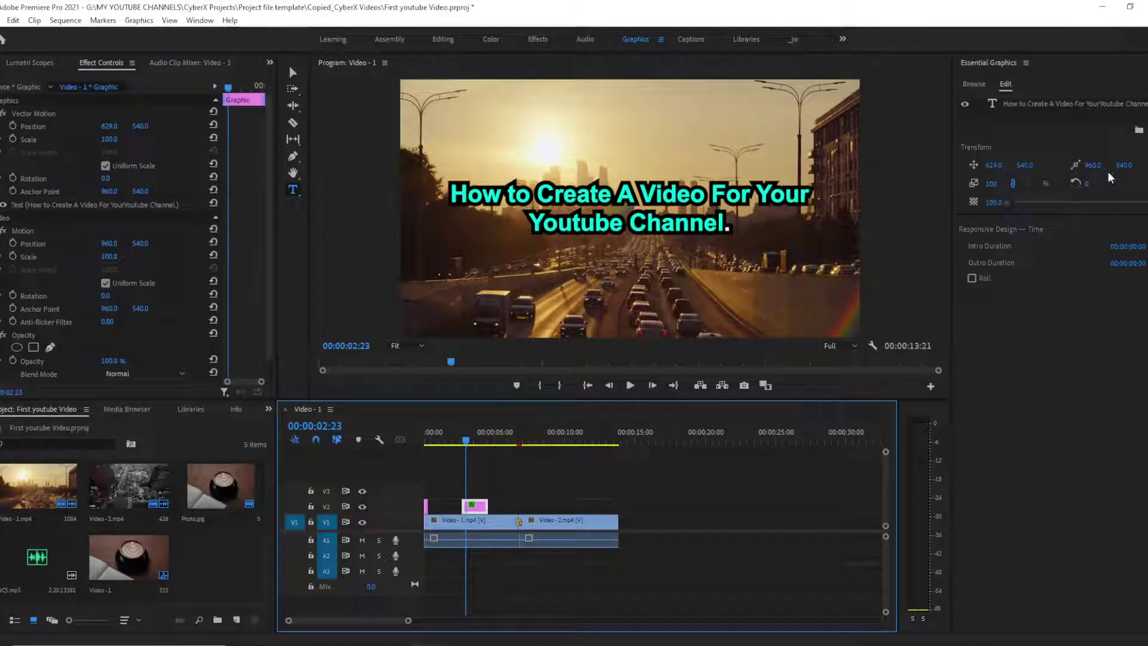
{"action": "left_click", "coordinate": [1052, 102]}
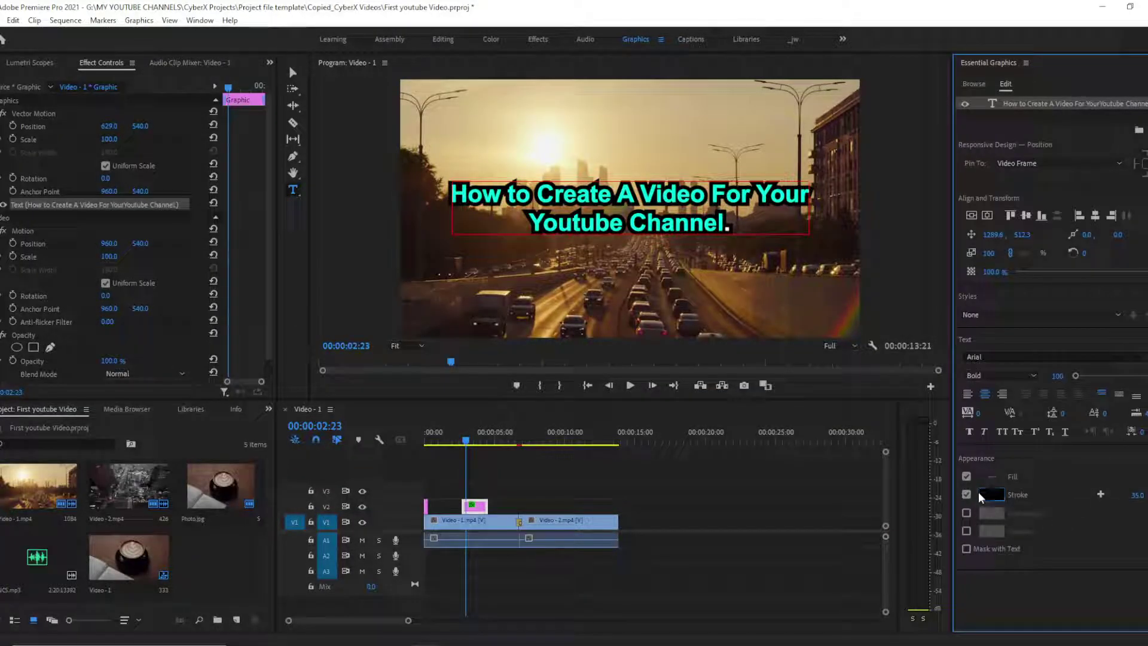
{"action": "left_click", "coordinate": [966, 492]}
{"action": "left_click", "coordinate": [965, 531]}
{"action": "left_click", "coordinate": [992, 532]}
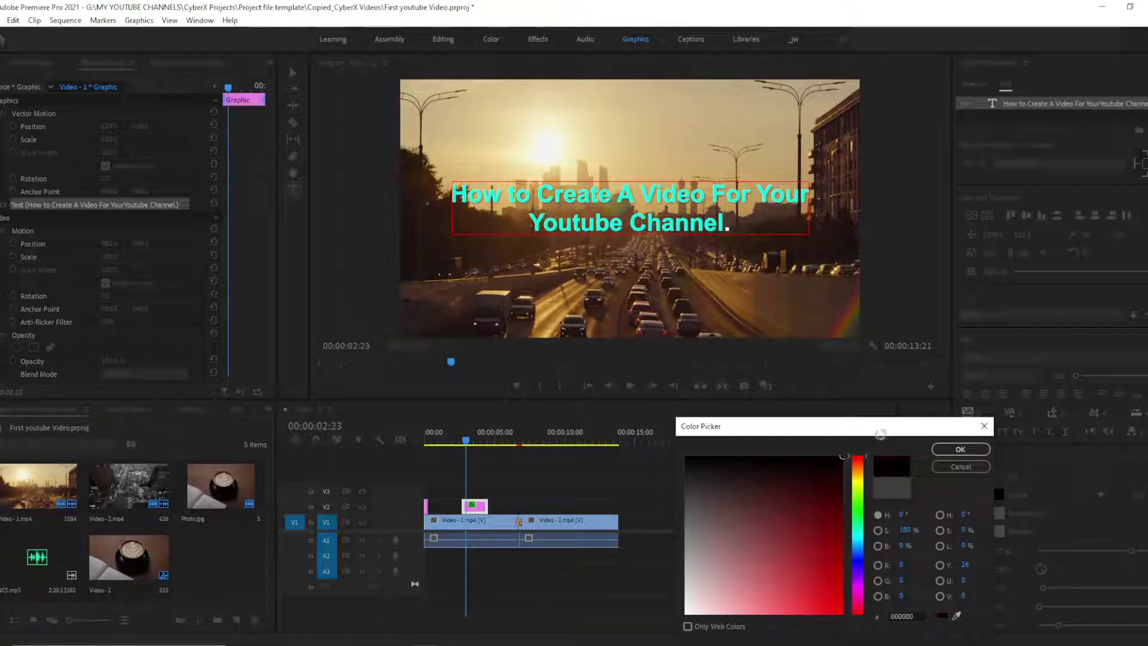
{"action": "left_click", "coordinate": [960, 449]}
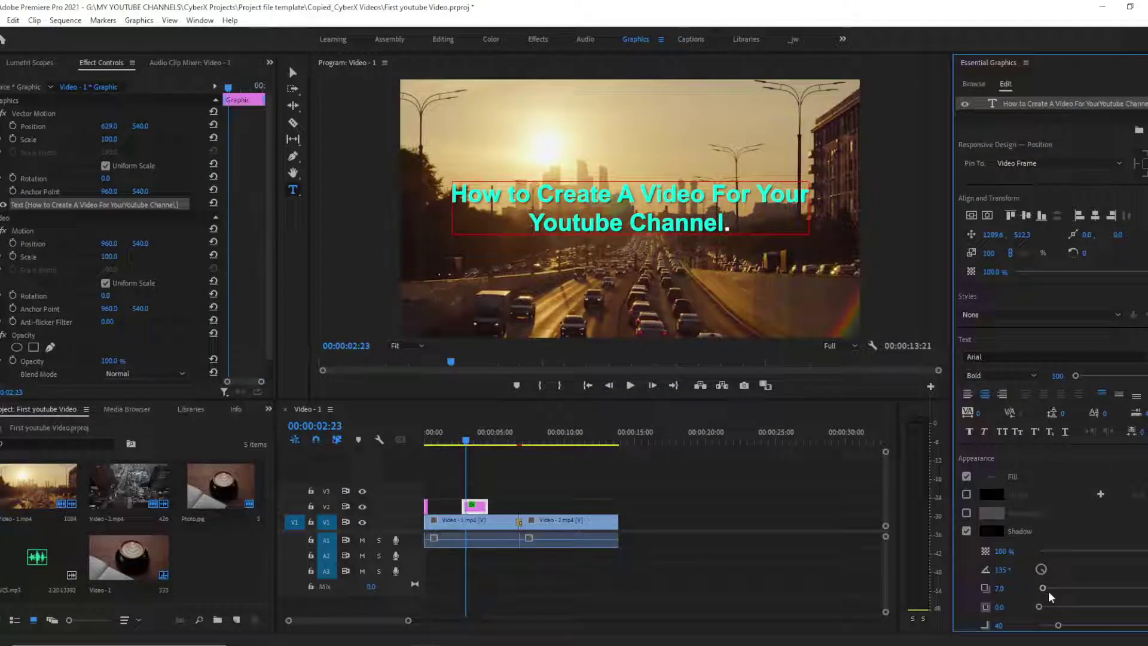
{"action": "mouse_move", "coordinate": [1045, 590]}
{"action": "left_mouse_down"}
{"action": "mouse_move", "coordinate": [1064, 591]}
{"action": "mouse_move", "coordinate": [1041, 605]}
{"action": "mouse_move", "coordinate": [1058, 604]}
{"action": "left_mouse_up"}
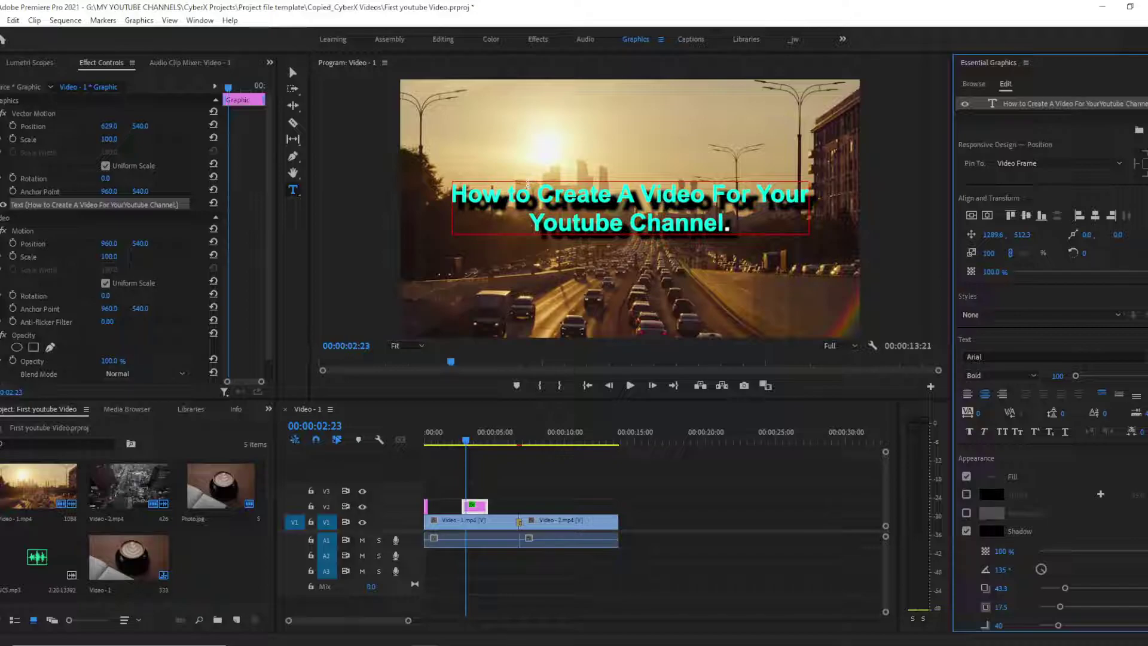
{"action": "left_click", "coordinate": [701, 544]}
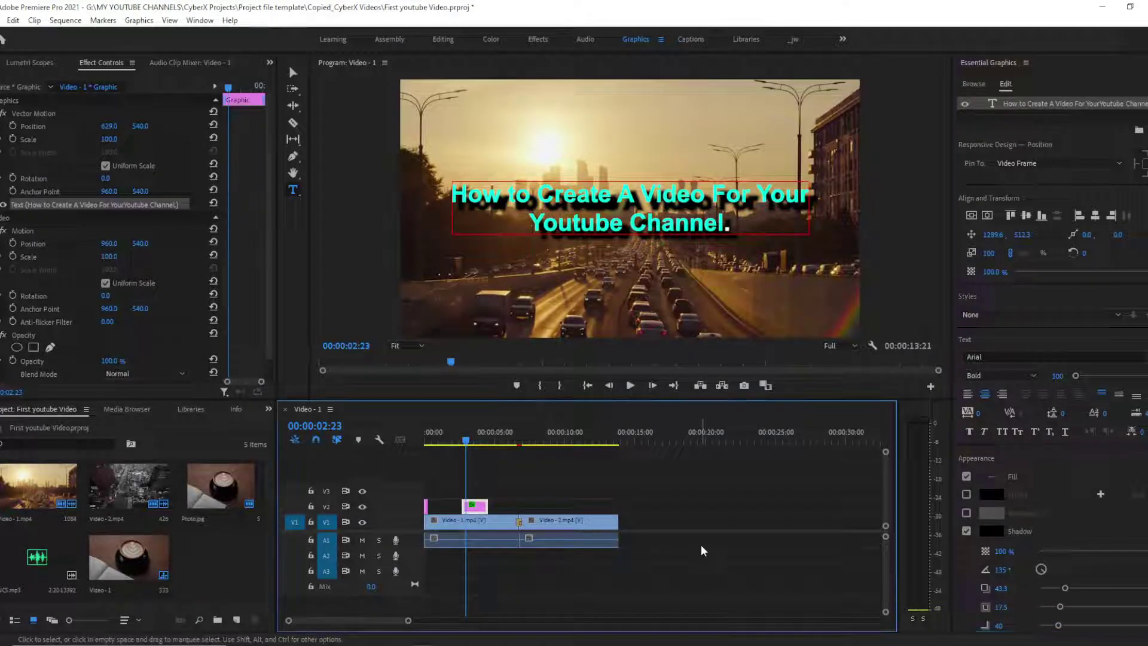
- Replace the title's shadow with a background, lower the background's opacity to 8% and clear the selection
{"action": "left_click", "coordinate": [469, 506]}
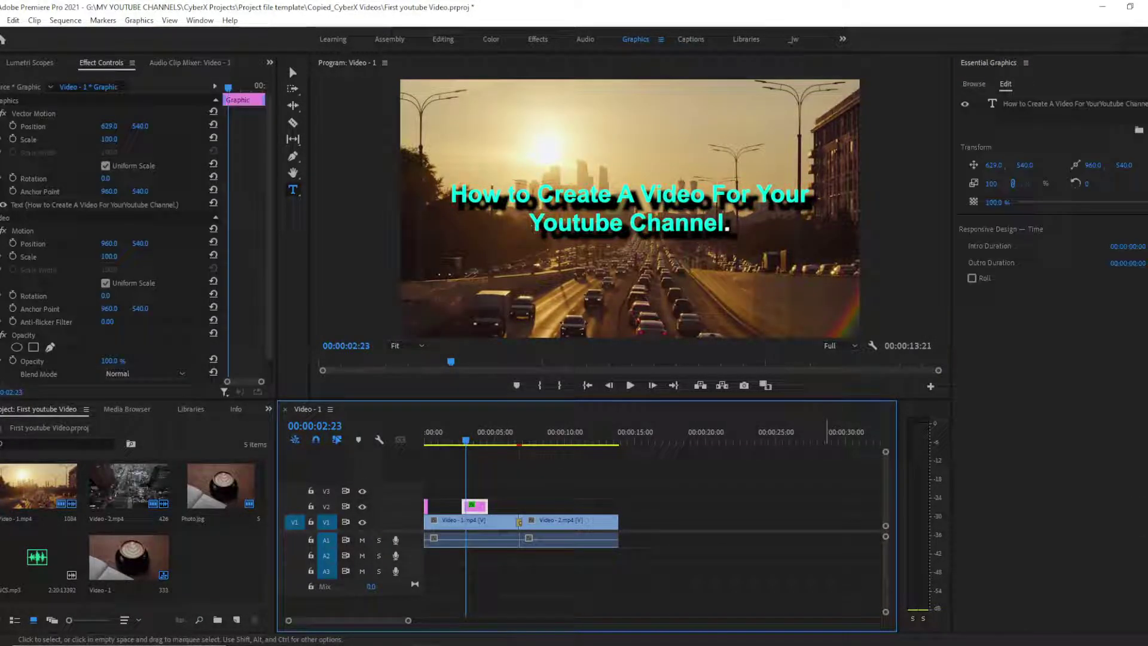
{"action": "left_click", "coordinate": [1010, 104]}
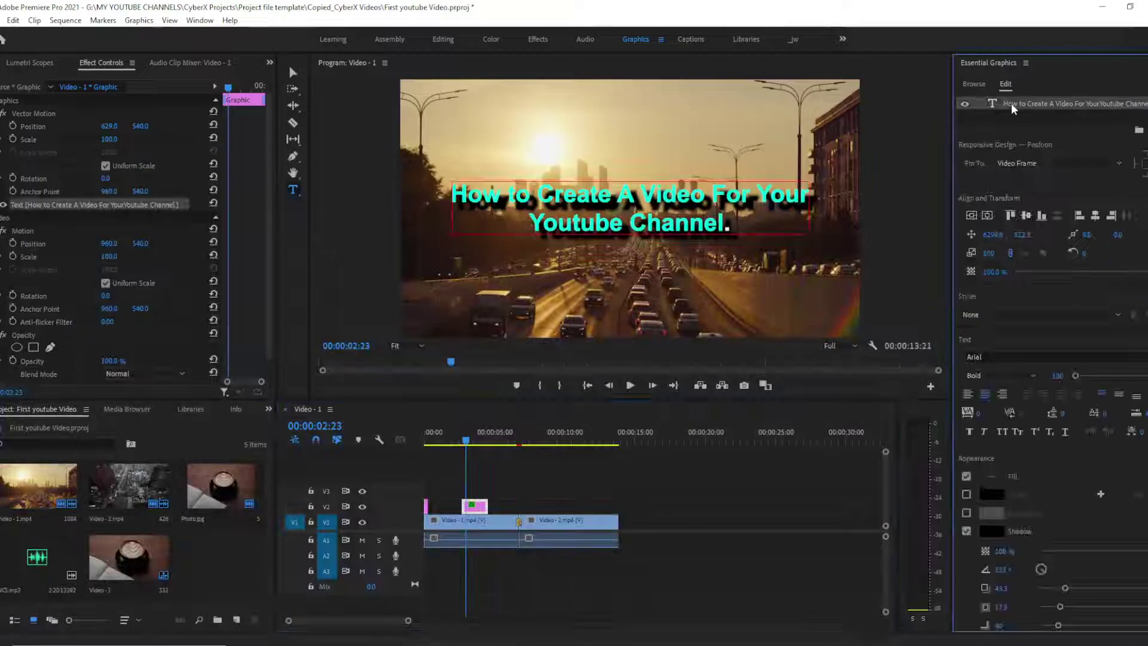
{"action": "left_click", "coordinate": [967, 515]}
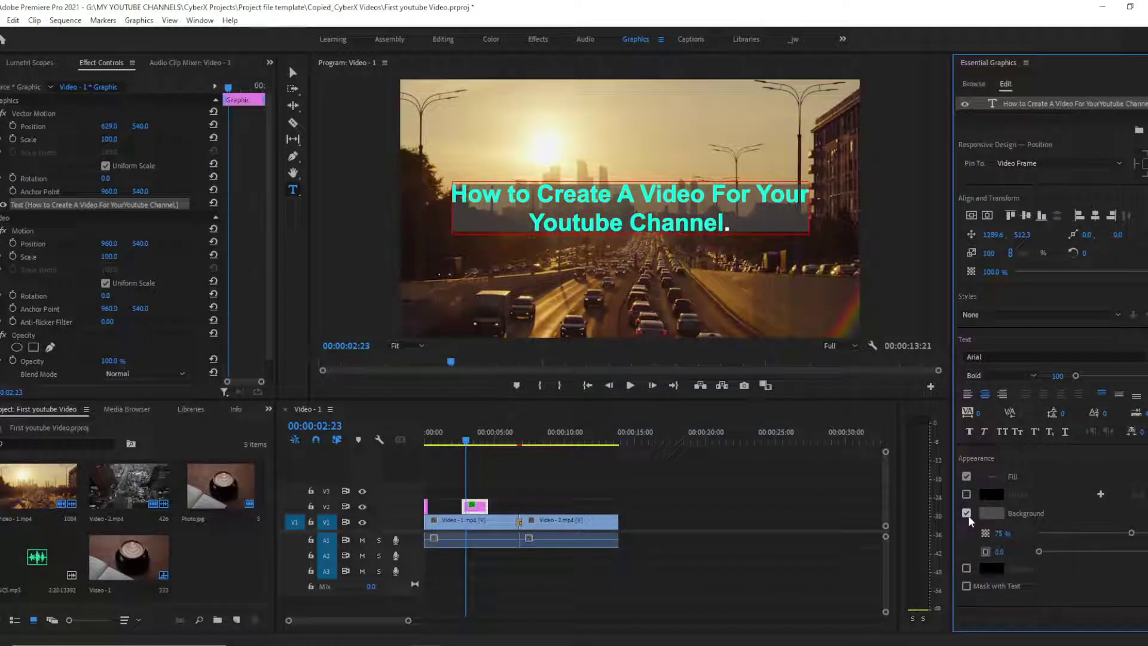
{"action": "left_click_drag", "start_coordinate": [1131, 534], "coordinate": [1053, 533]}
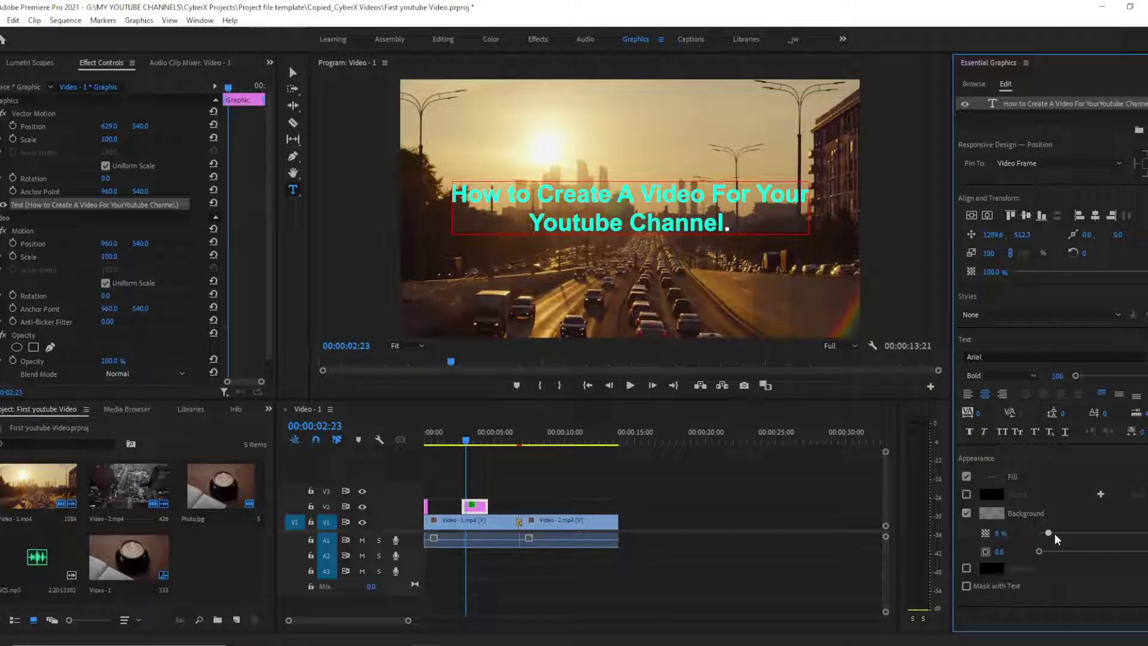
{"action": "left_click", "coordinate": [718, 517]}
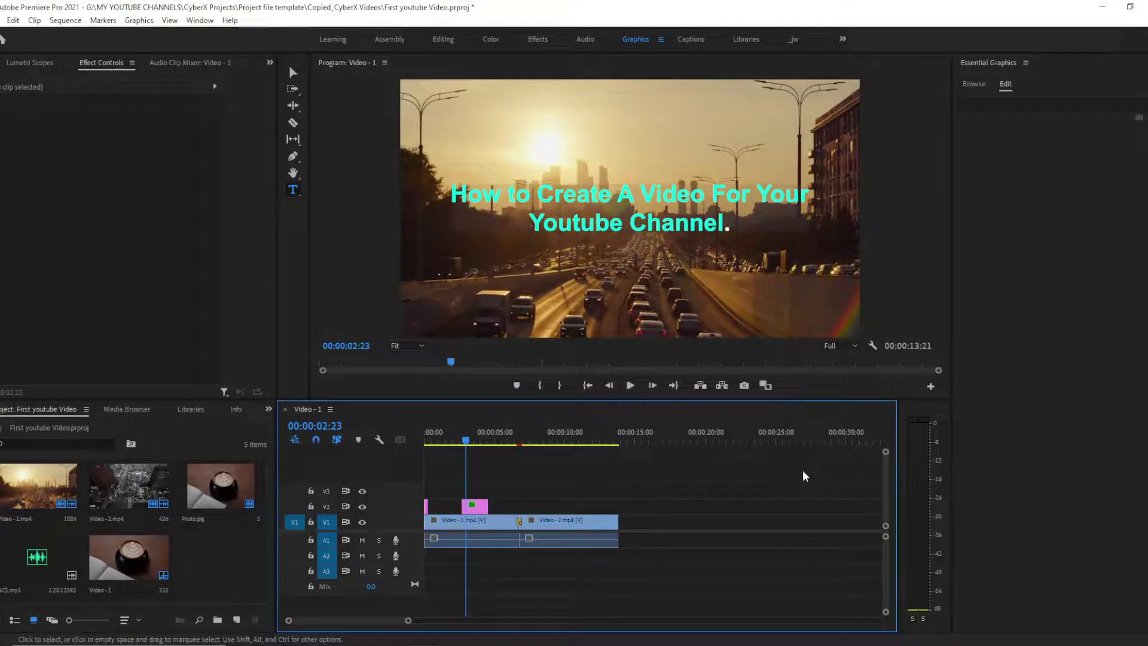
- Turn on the black stroke for the title's text layer and clear the selection
{"action": "left_click", "coordinate": [484, 509]}
{"action": "left_click", "coordinate": [1039, 106]}
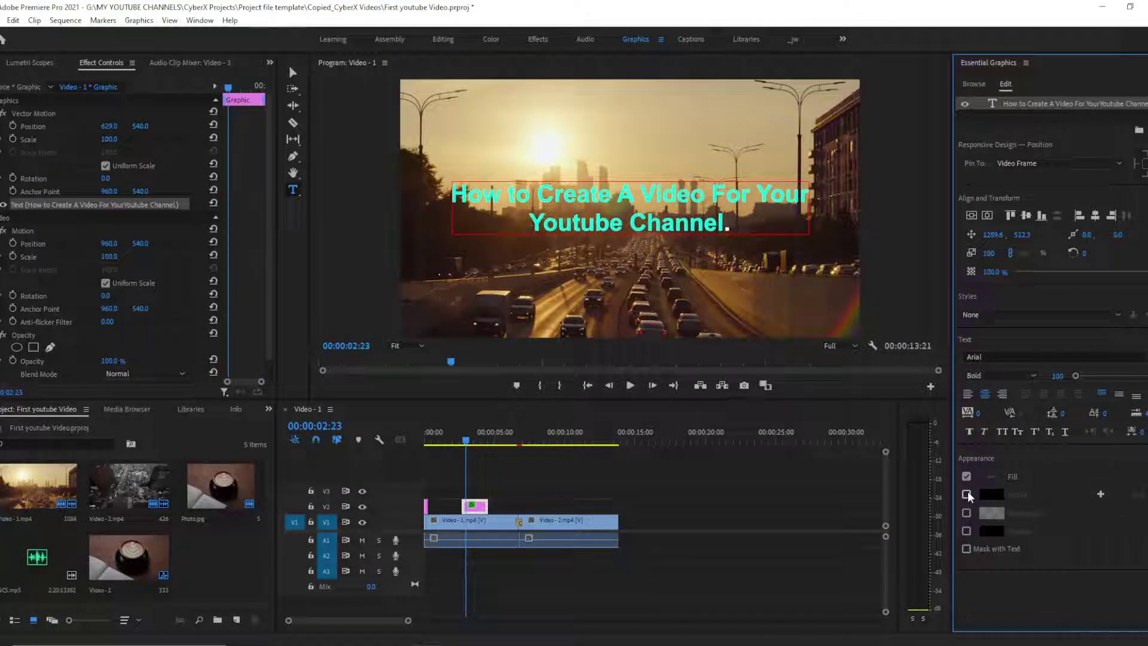
{"action": "left_click", "coordinate": [966, 494]}
{"action": "left_click", "coordinate": [758, 508]}
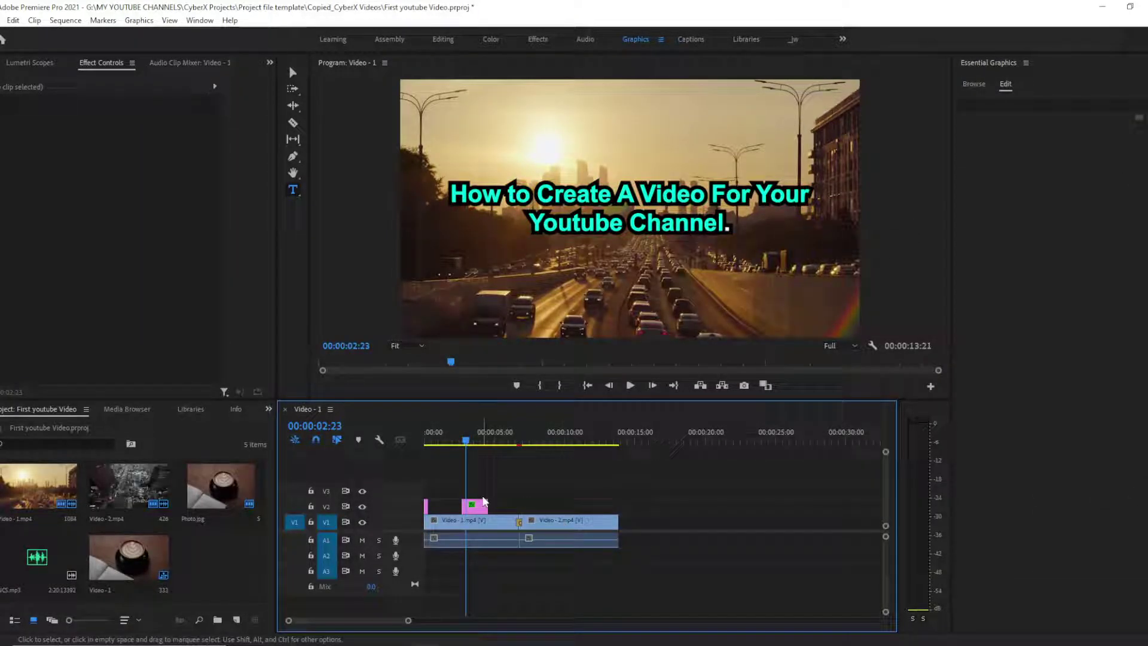
- Review the title text layer's properties and appearance options, moving the playhead to 00:00:03:19 within the title clip
{"action": "left_click", "coordinate": [480, 508]}
{"action": "left_click", "coordinate": [1021, 107]}
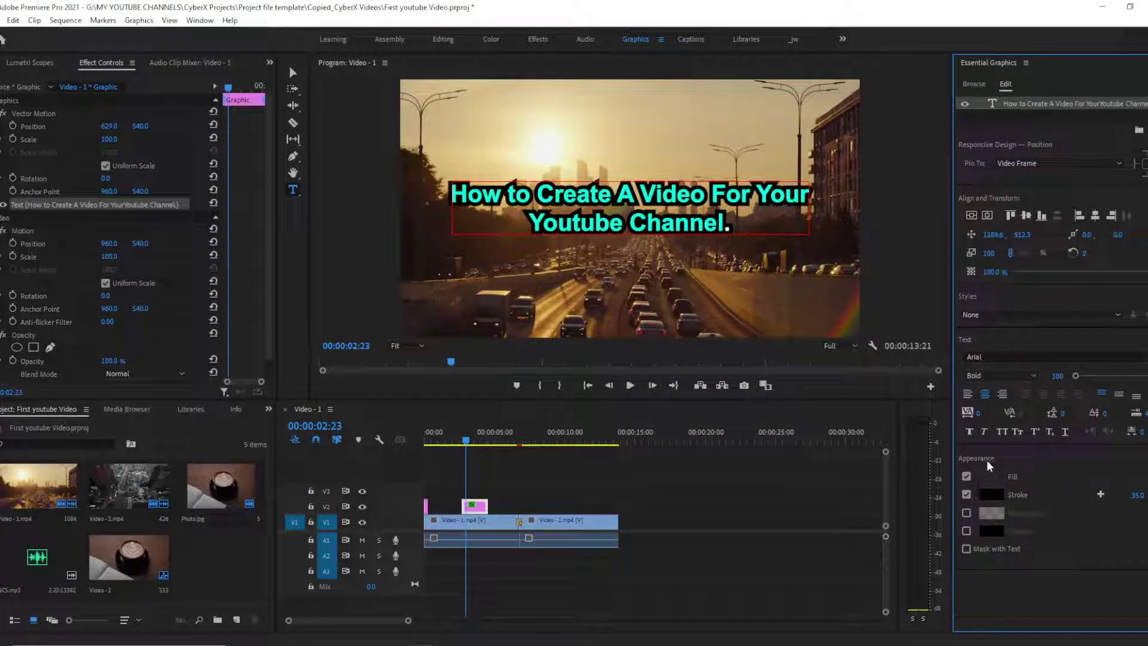
{"action": "left_click", "coordinate": [674, 536]}
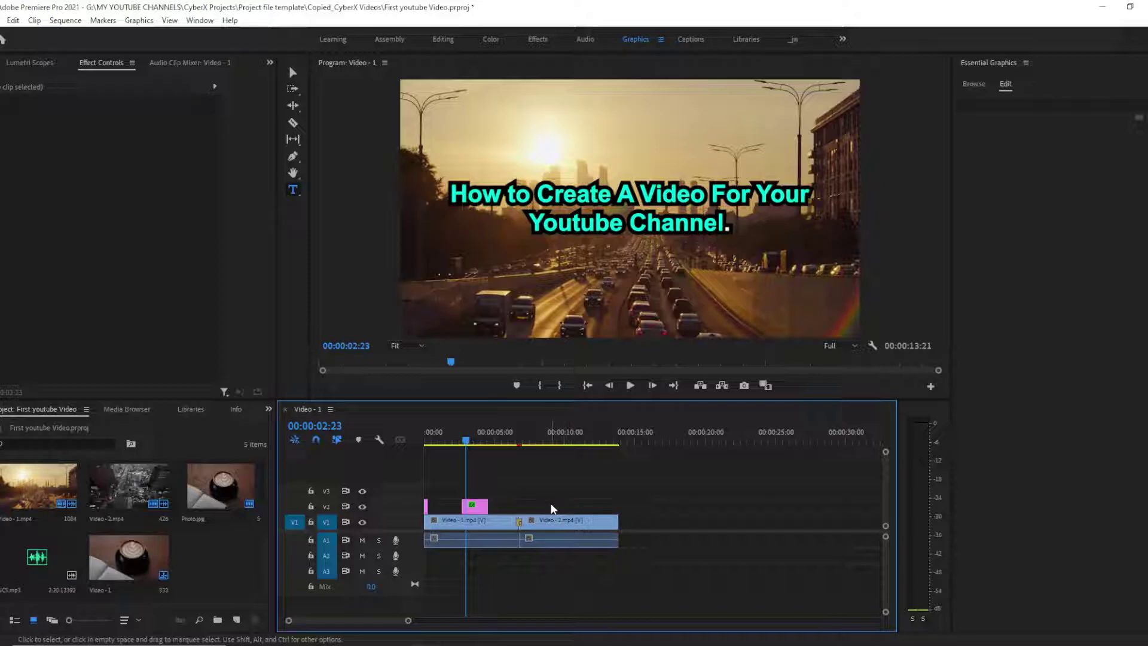
{"action": "mouse_move", "coordinate": [466, 441]}
{"action": "left_mouse_down"}
{"action": "mouse_move", "coordinate": [416, 443]}
{"action": "mouse_move", "coordinate": [477, 440]}
{"action": "left_mouse_up"}
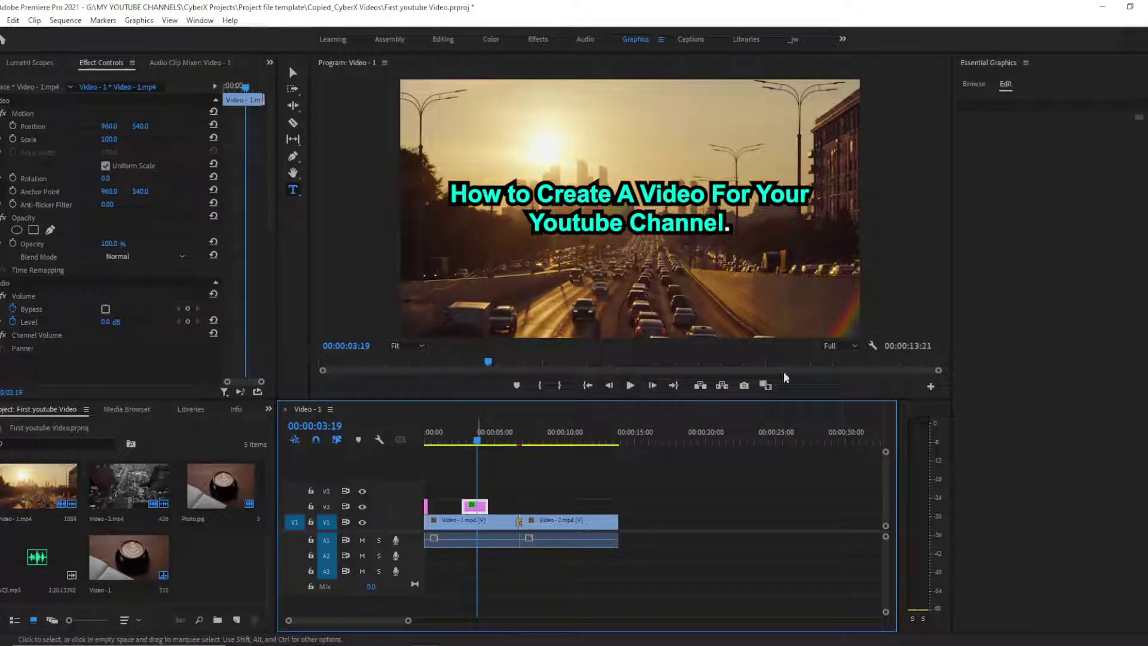
{"action": "left_click", "coordinate": [1053, 102]}
{"action": "left_click", "coordinate": [636, 448]}
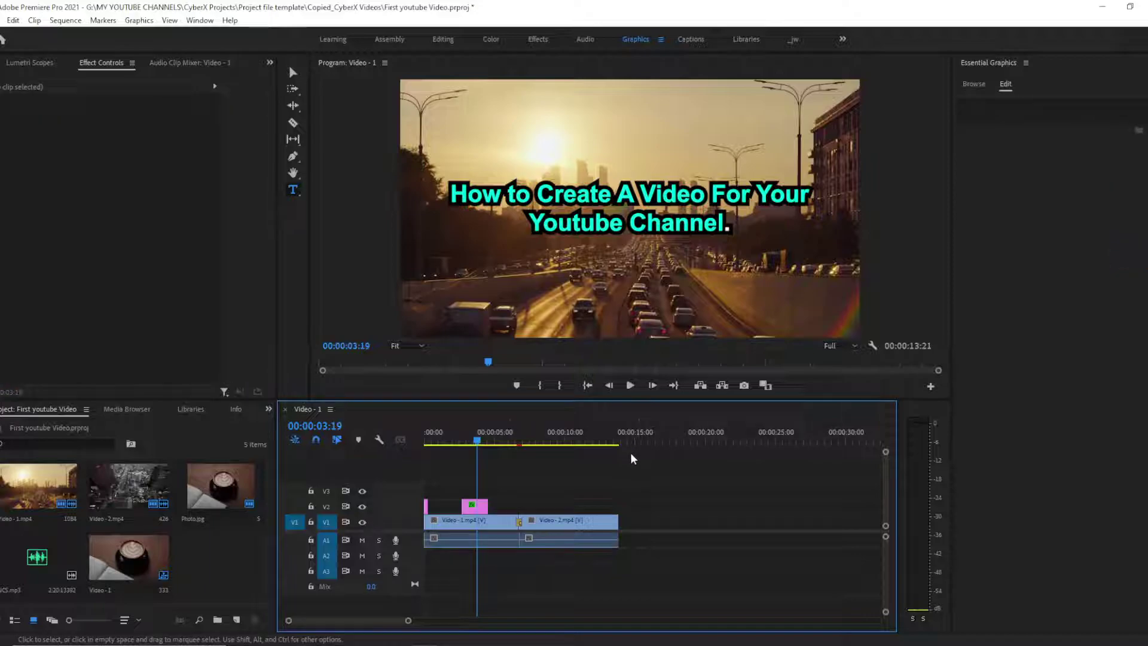
- Choose the Graphics workspace and clear the timeline selection
{"action": "left_click", "coordinate": [200, 21]}
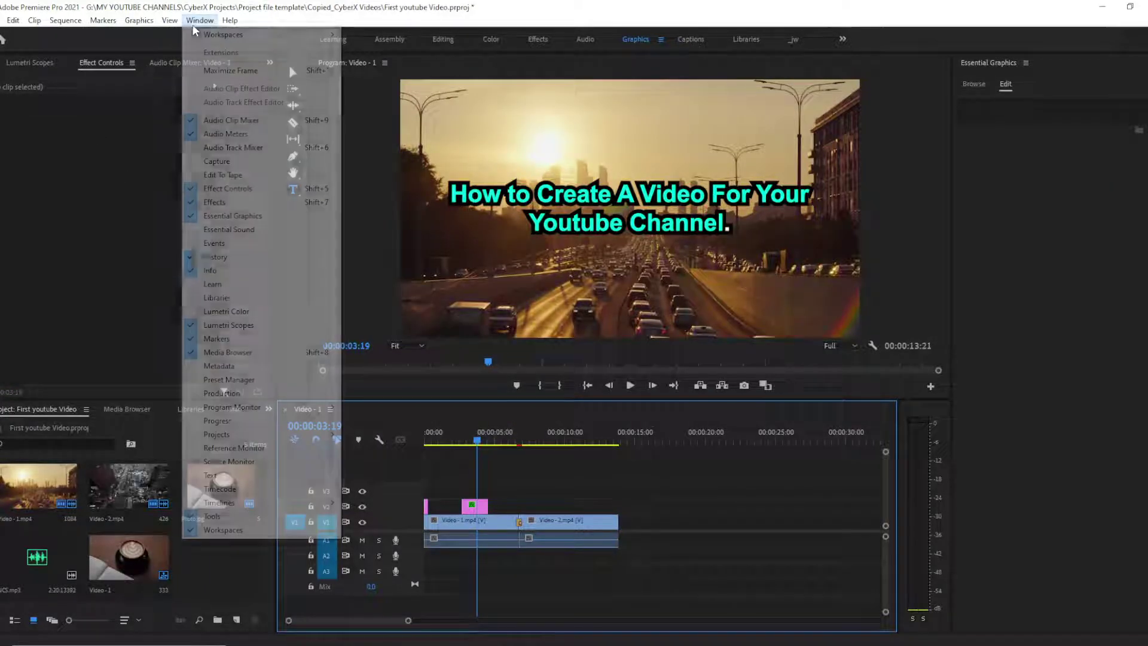
{"action": "mouse_move", "coordinate": [251, 35]}
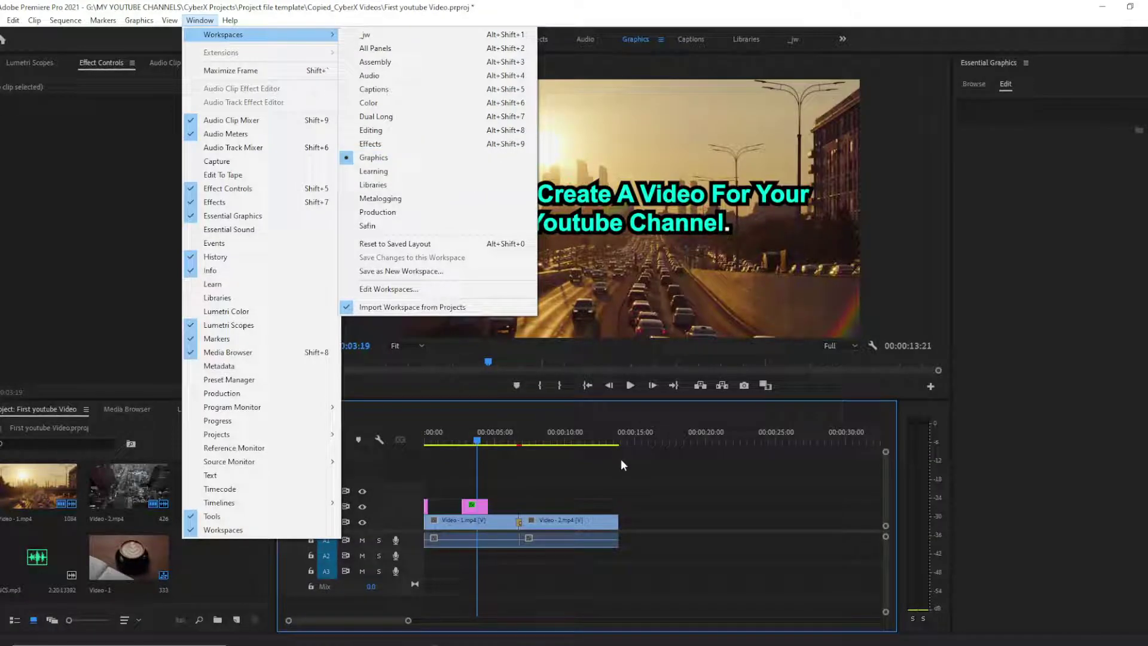
{"action": "left_click", "coordinate": [436, 158]}
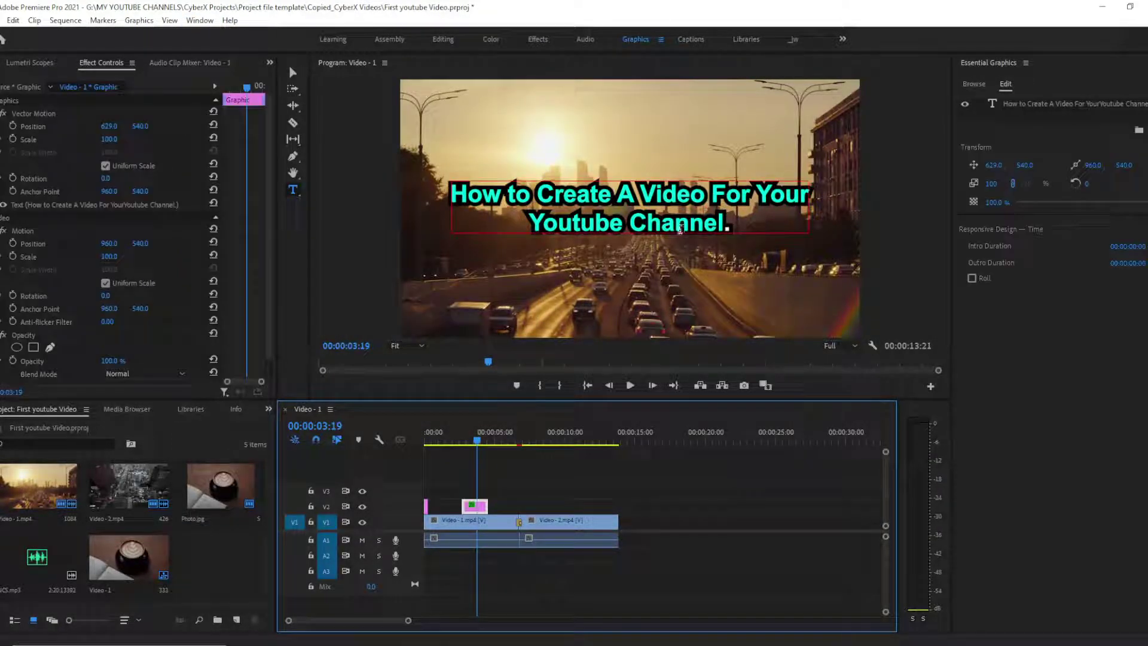
{"action": "left_click", "coordinate": [526, 497]}
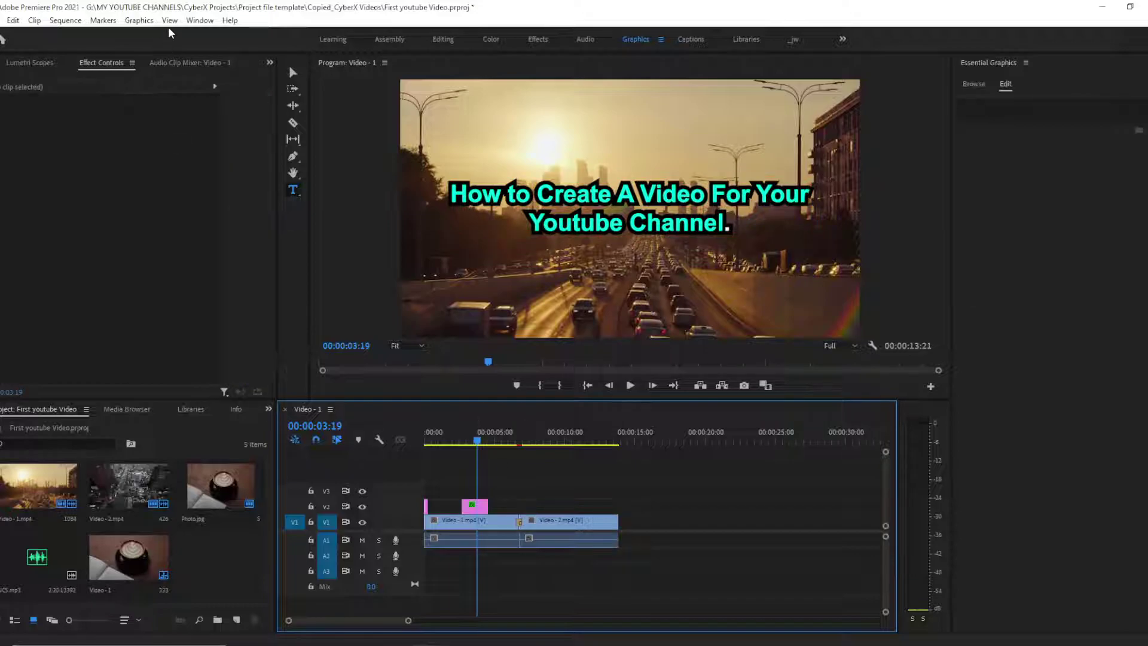
- Check the sequence's timebase and frame size in the sequence settings and close them
{"action": "left_click", "coordinate": [75, 20]}
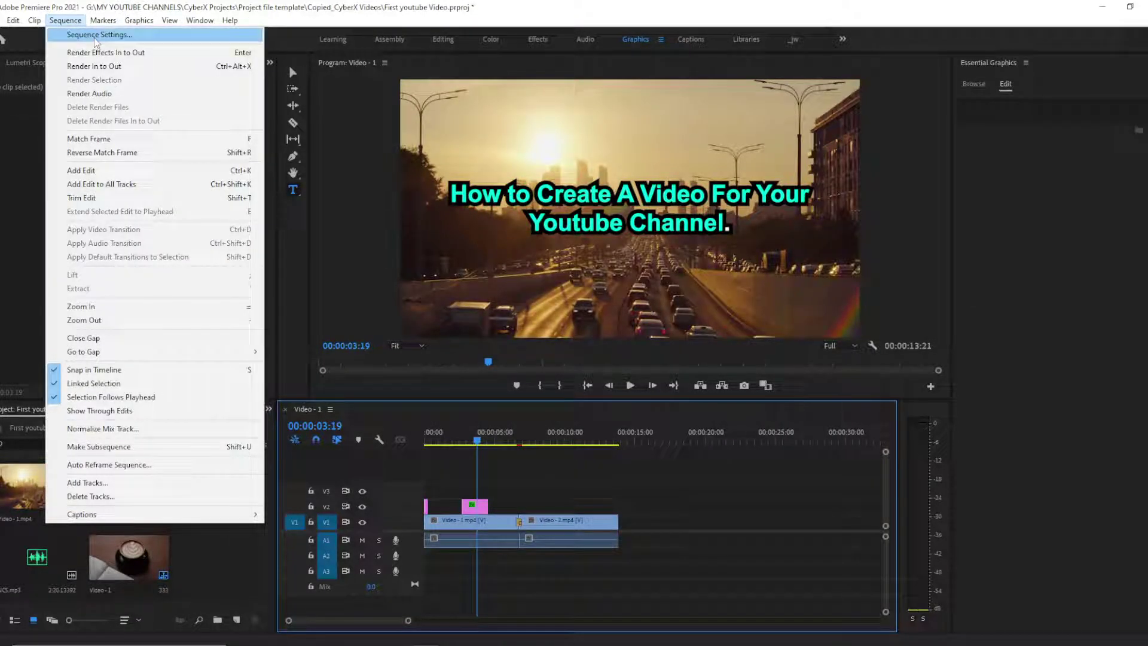
{"action": "left_click", "coordinate": [94, 35]}
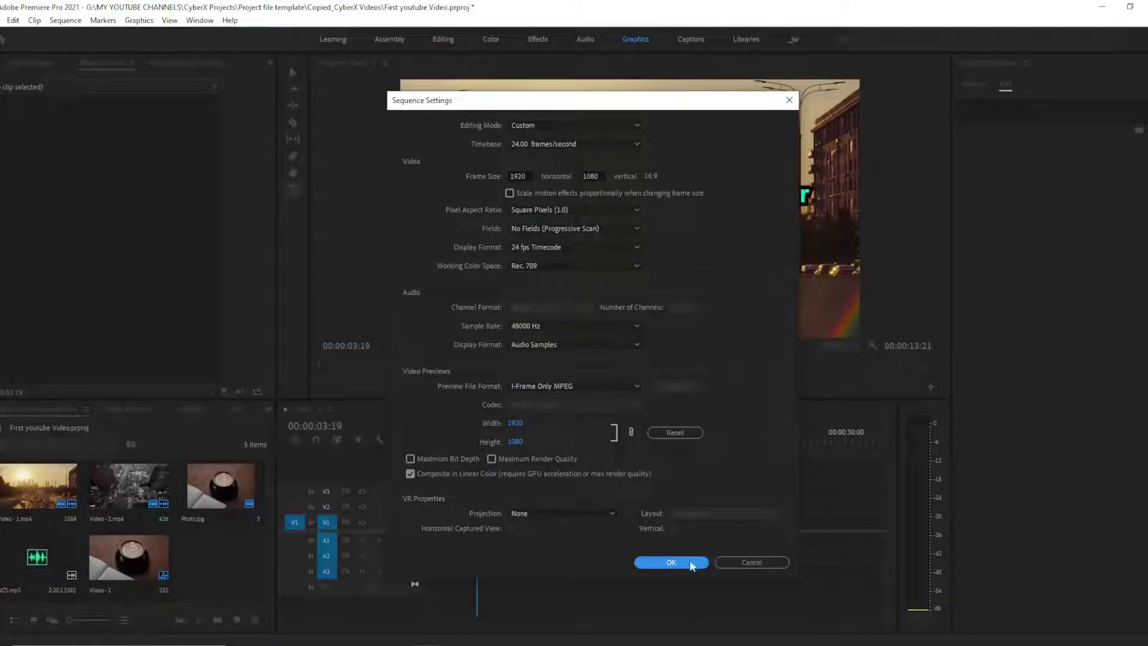
{"action": "left_click", "coordinate": [664, 563]}
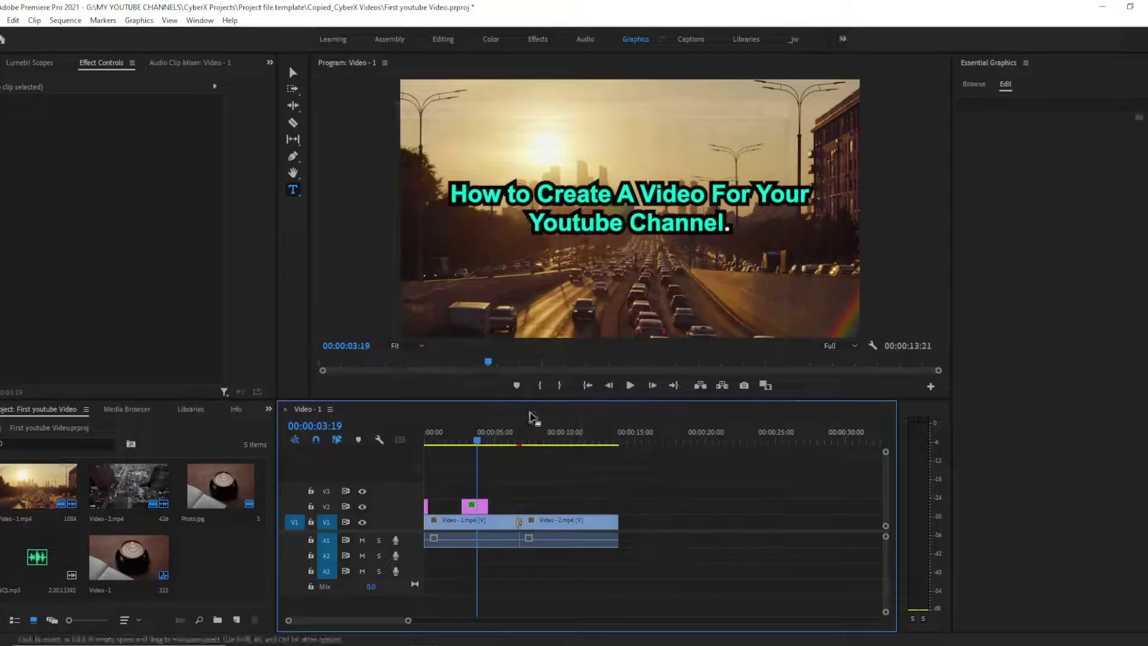
- Examine the frames around the title clip's start, and move the playhead past the title's end to 00:00:05:05
{"action": "mouse_move", "coordinate": [477, 446]}
{"action": "left_mouse_down"}
{"action": "mouse_move", "coordinate": [494, 445]}
{"action": "mouse_move", "coordinate": [454, 446]}
{"action": "mouse_move", "coordinate": [486, 447]}
{"action": "mouse_move", "coordinate": [460, 454]}
{"action": "left_mouse_up"}
{"action": "left_click", "coordinate": [505, 480]}
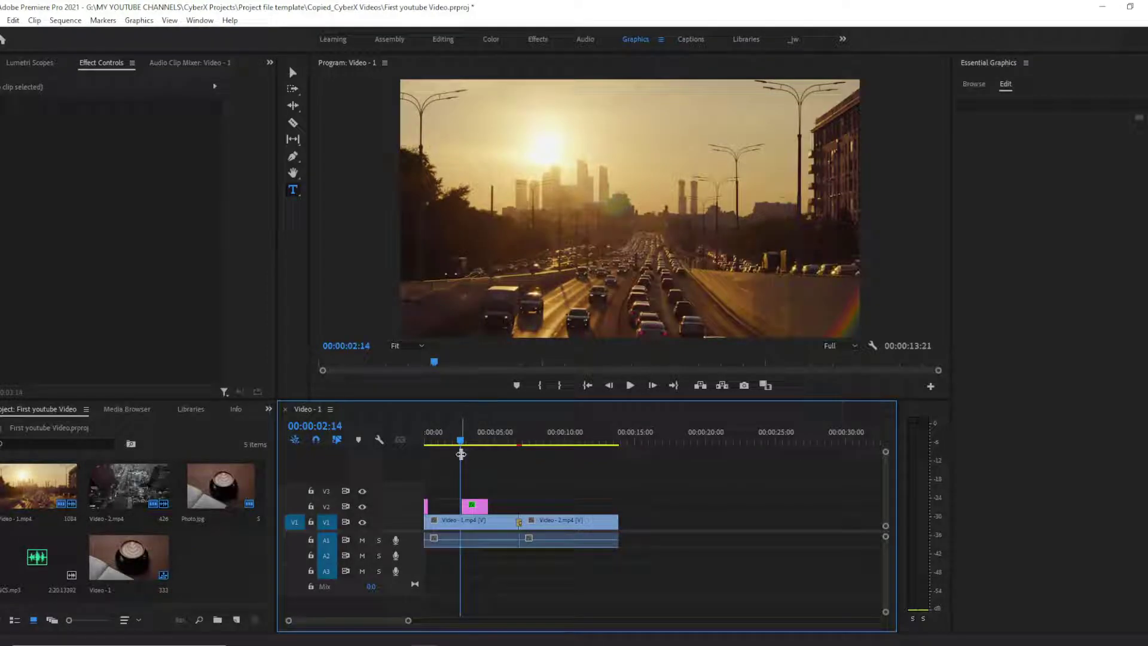
{"action": "left_click_drag", "start_coordinate": [460, 453], "coordinate": [460, 455]}
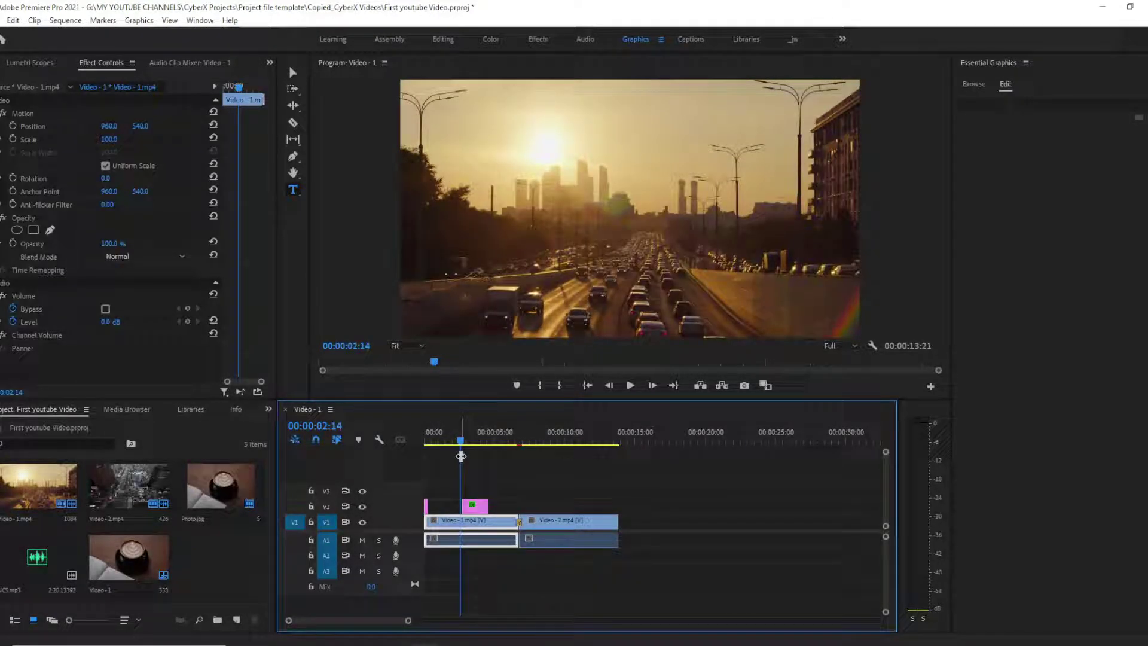
{"action": "left_click", "coordinate": [485, 474]}
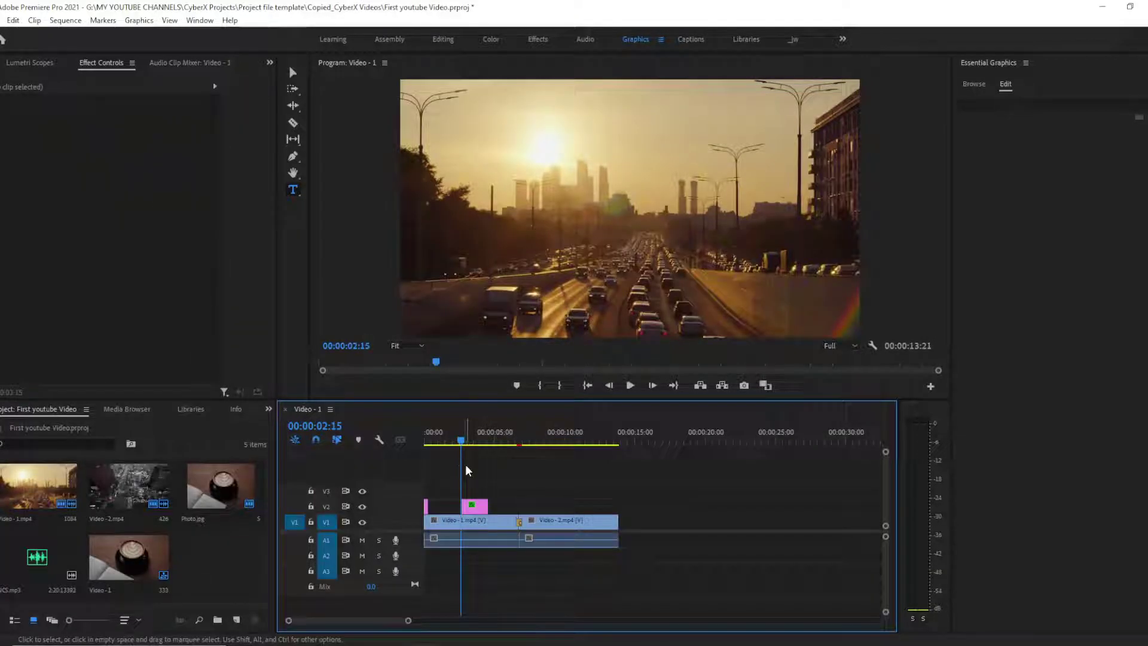
{"action": "key", "text": "d"}
{"action": "key", "text": "Left"}
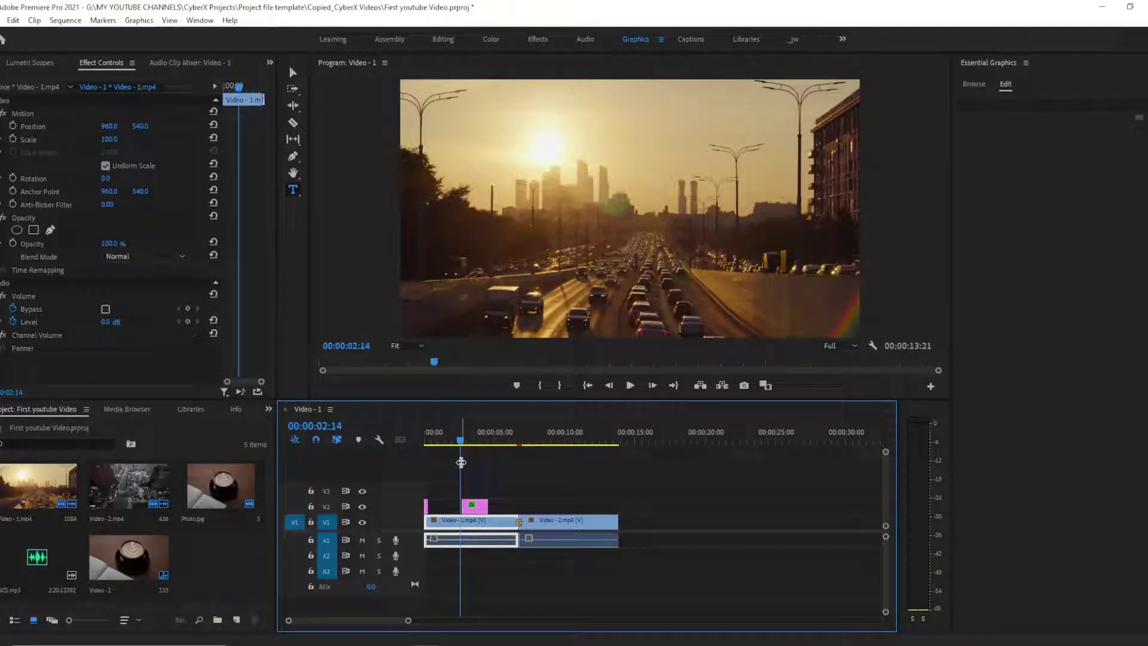
{"action": "key", "text": "Right"}
{"action": "mouse_move", "coordinate": [462, 462]}
{"action": "left_mouse_down"}
{"action": "mouse_move", "coordinate": [517, 472]}
{"action": "mouse_move", "coordinate": [425, 471]}
{"action": "mouse_move", "coordinate": [460, 471]}
{"action": "left_mouse_up"}
{"action": "key", "text": "space"}
{"action": "left_click", "coordinate": [475, 470]}
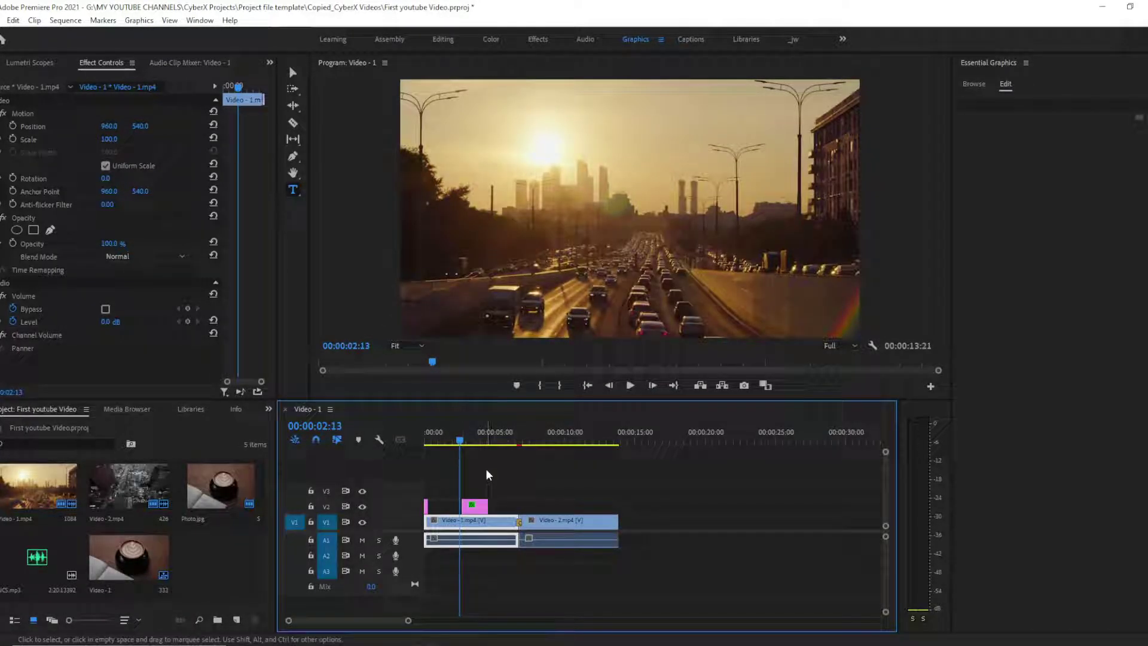
{"action": "left_click", "coordinate": [485, 468]}
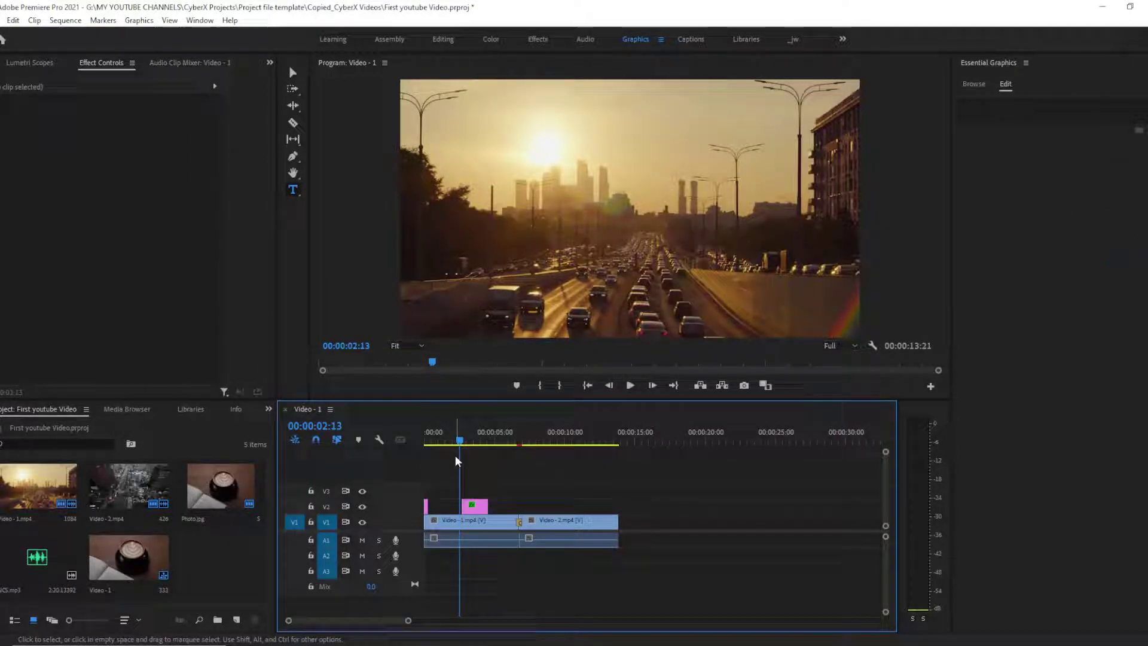
{"action": "left_click_drag", "start_coordinate": [458, 435], "coordinate": [498, 466]}
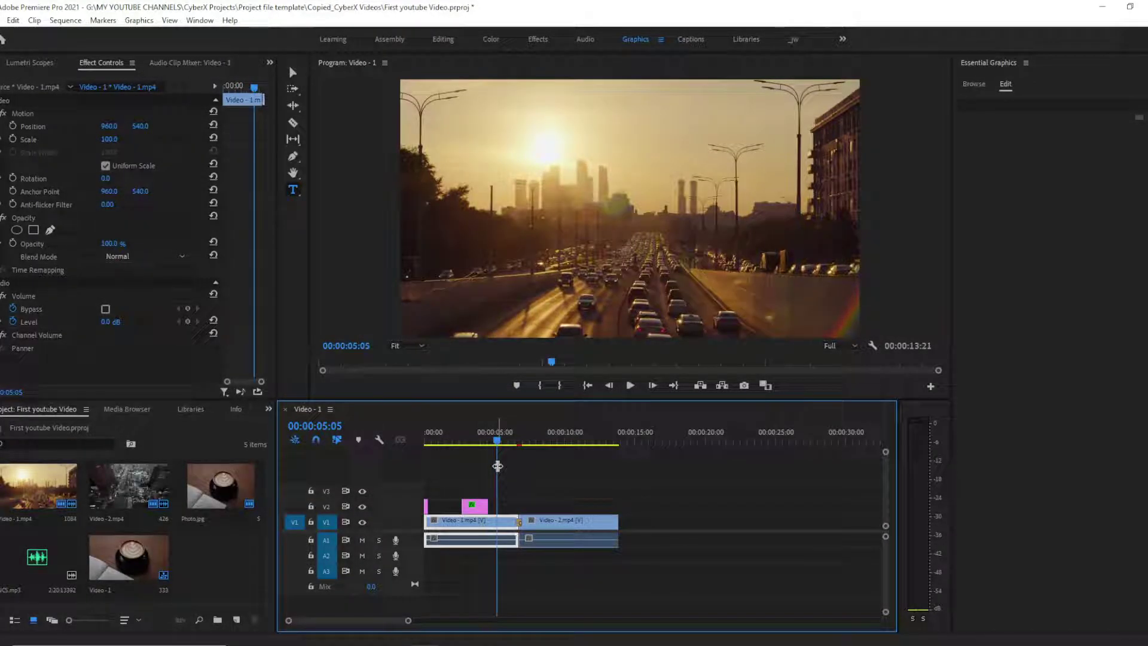
{"action": "left_click", "coordinate": [532, 482]}
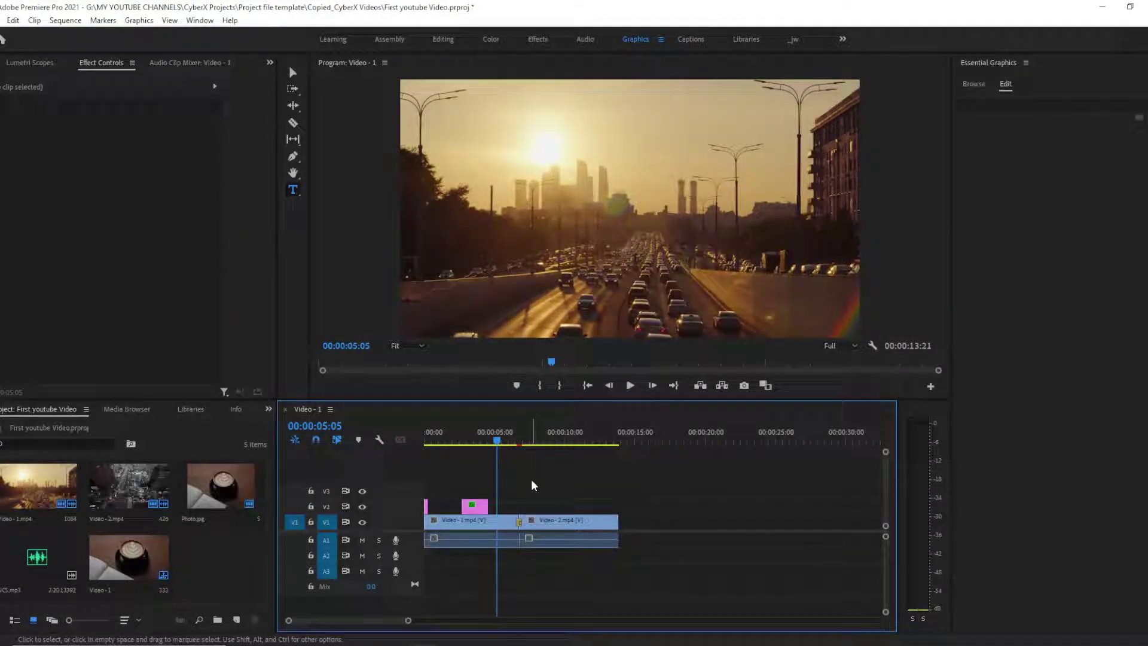